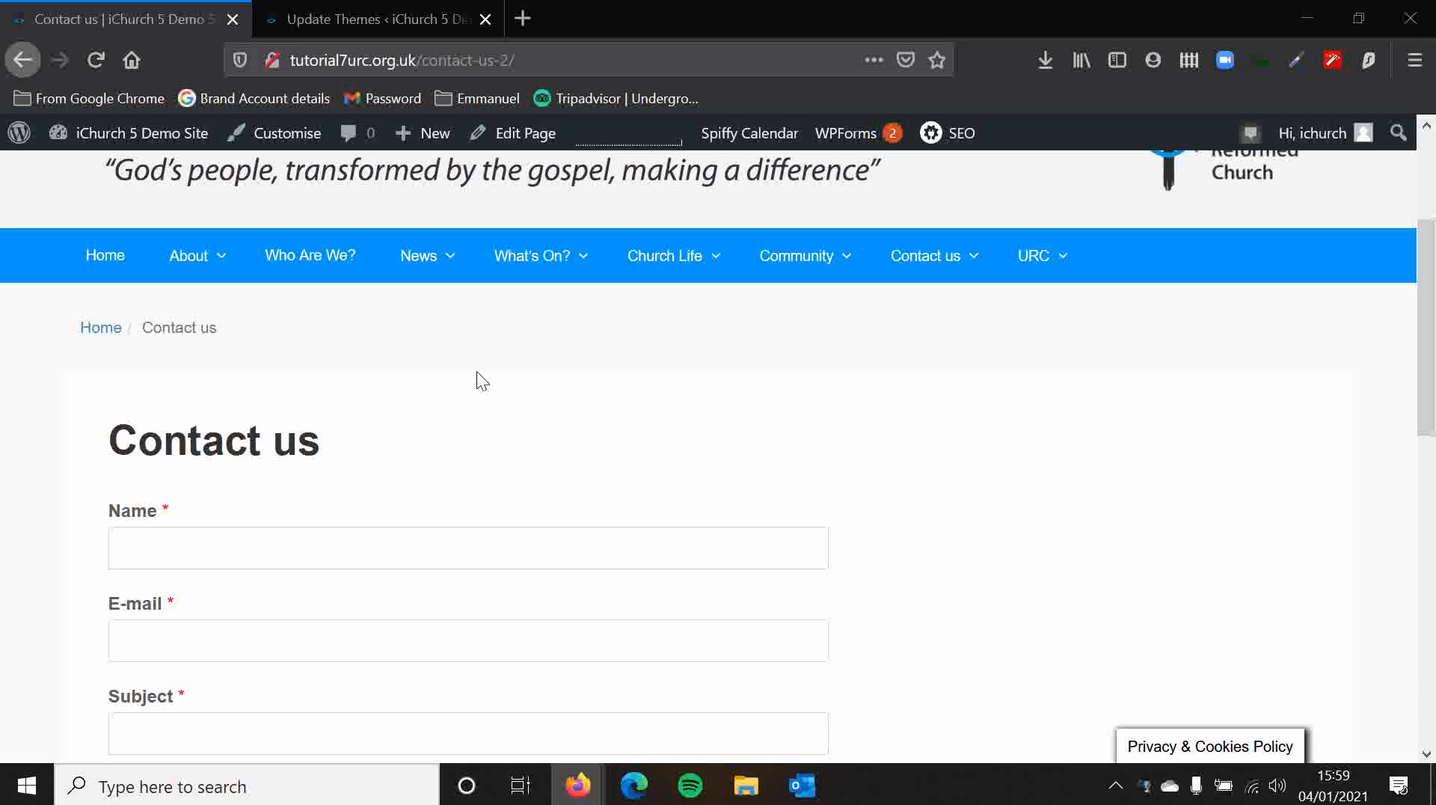
- Examine the Name, E-mail, Subject and Comment or Message fields of the Contact us form on the public page
{"action": "scroll", "coordinate": [413, 359], "scroll_direction": "down", "scroll_amount": 3}
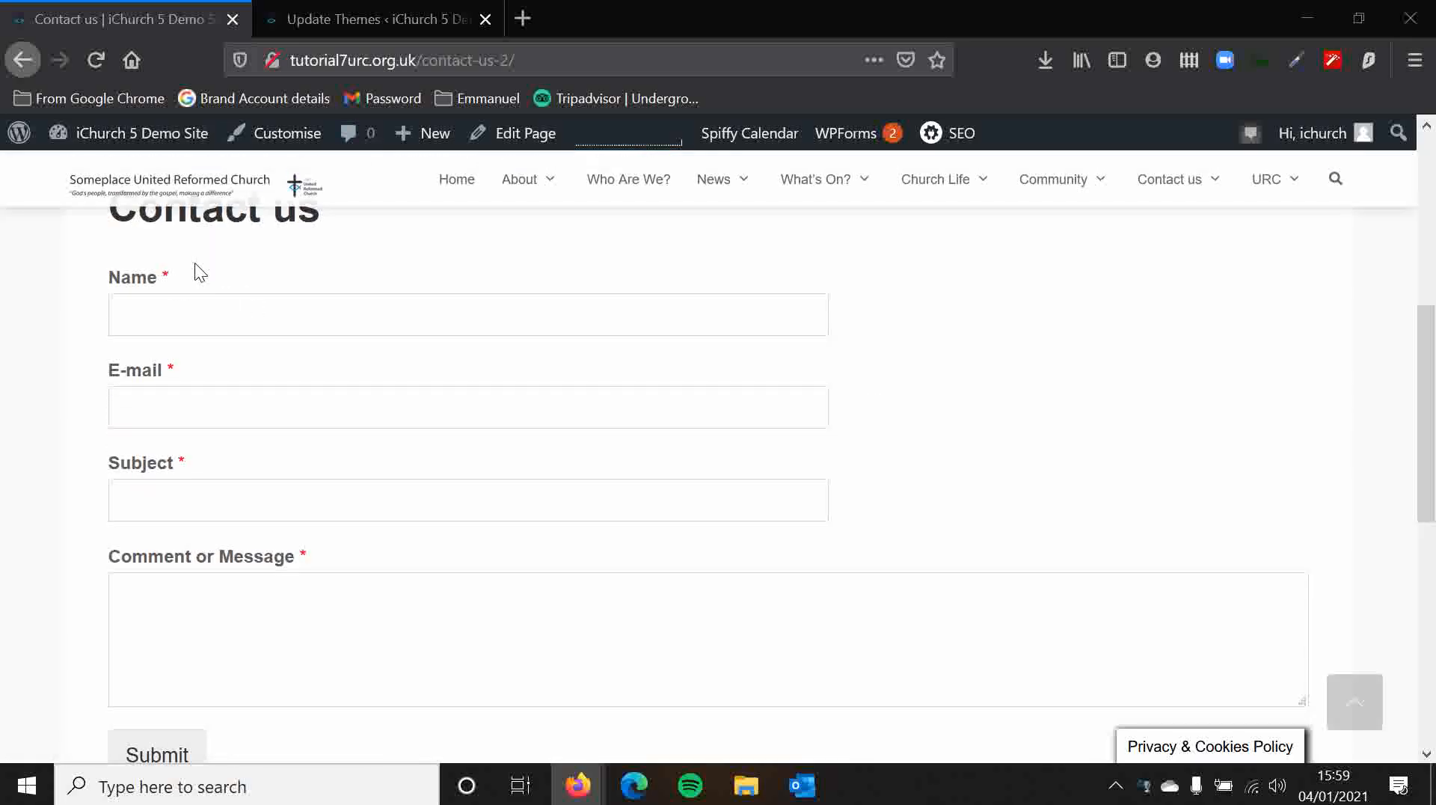
{"action": "left_click", "coordinate": [191, 413]}
{"action": "left_click", "coordinate": [91, 398]}
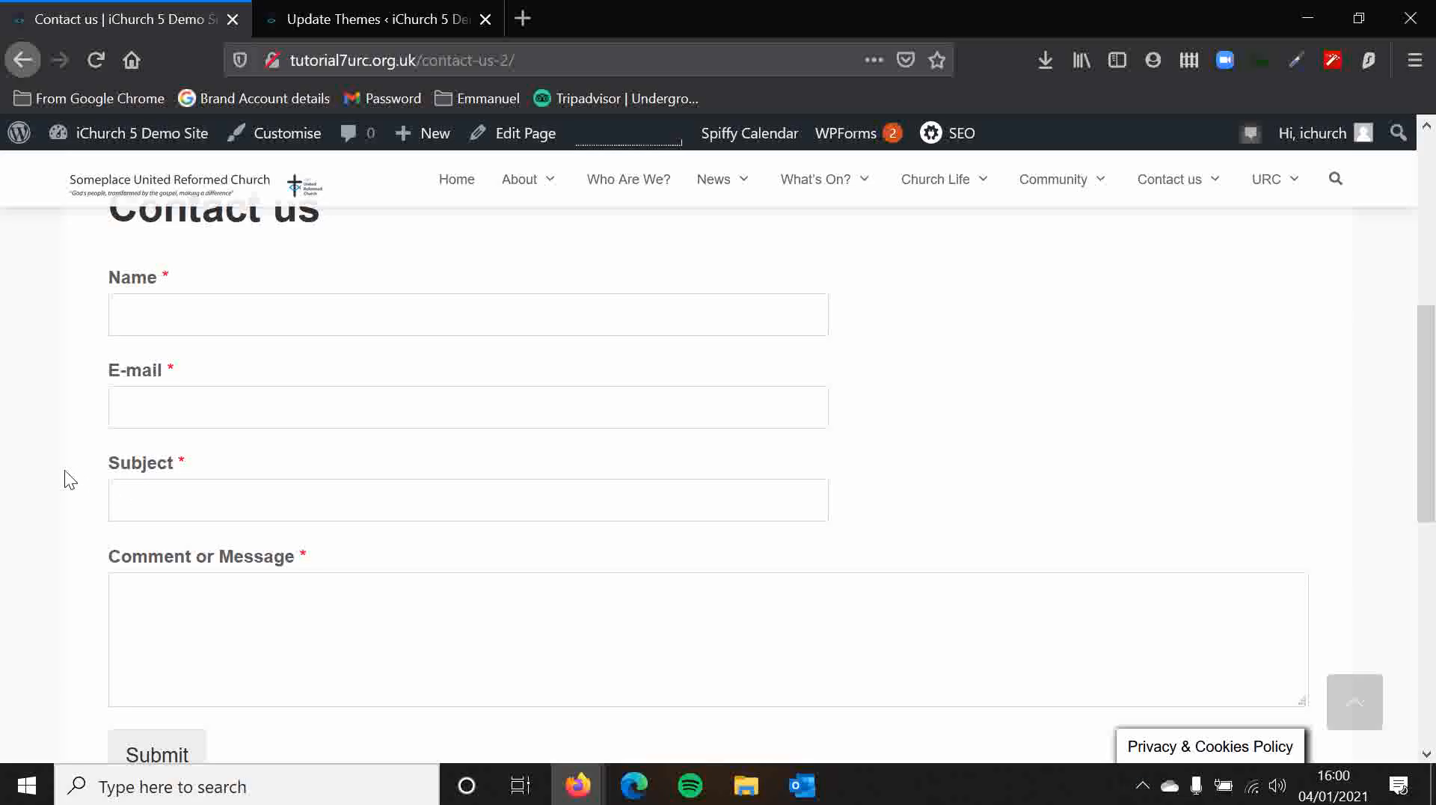
{"action": "left_click", "coordinate": [288, 628]}
{"action": "key", "text": "shift+Tab"}
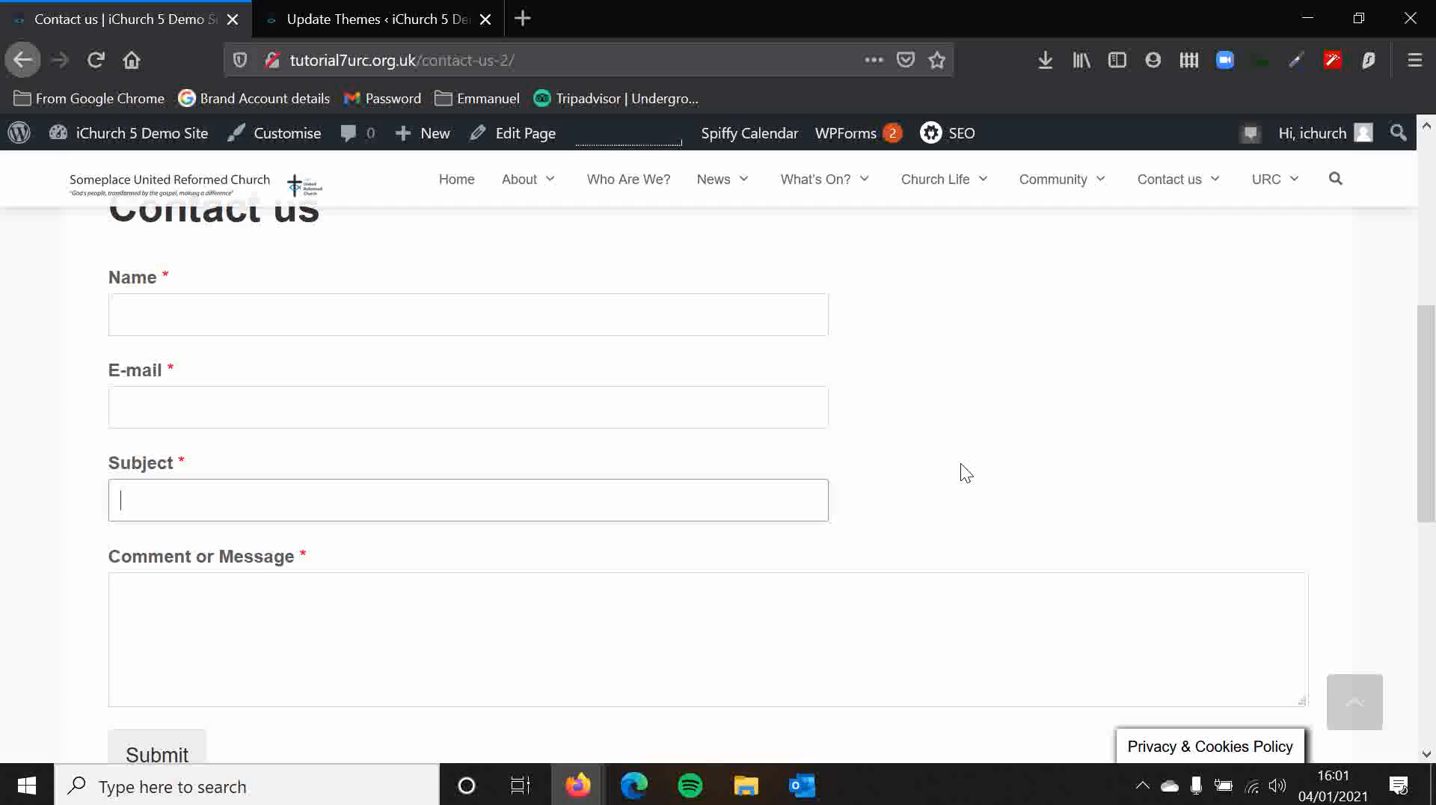
{"action": "scroll", "coordinate": [860, 328], "scroll_direction": "up", "scroll_amount": 3}
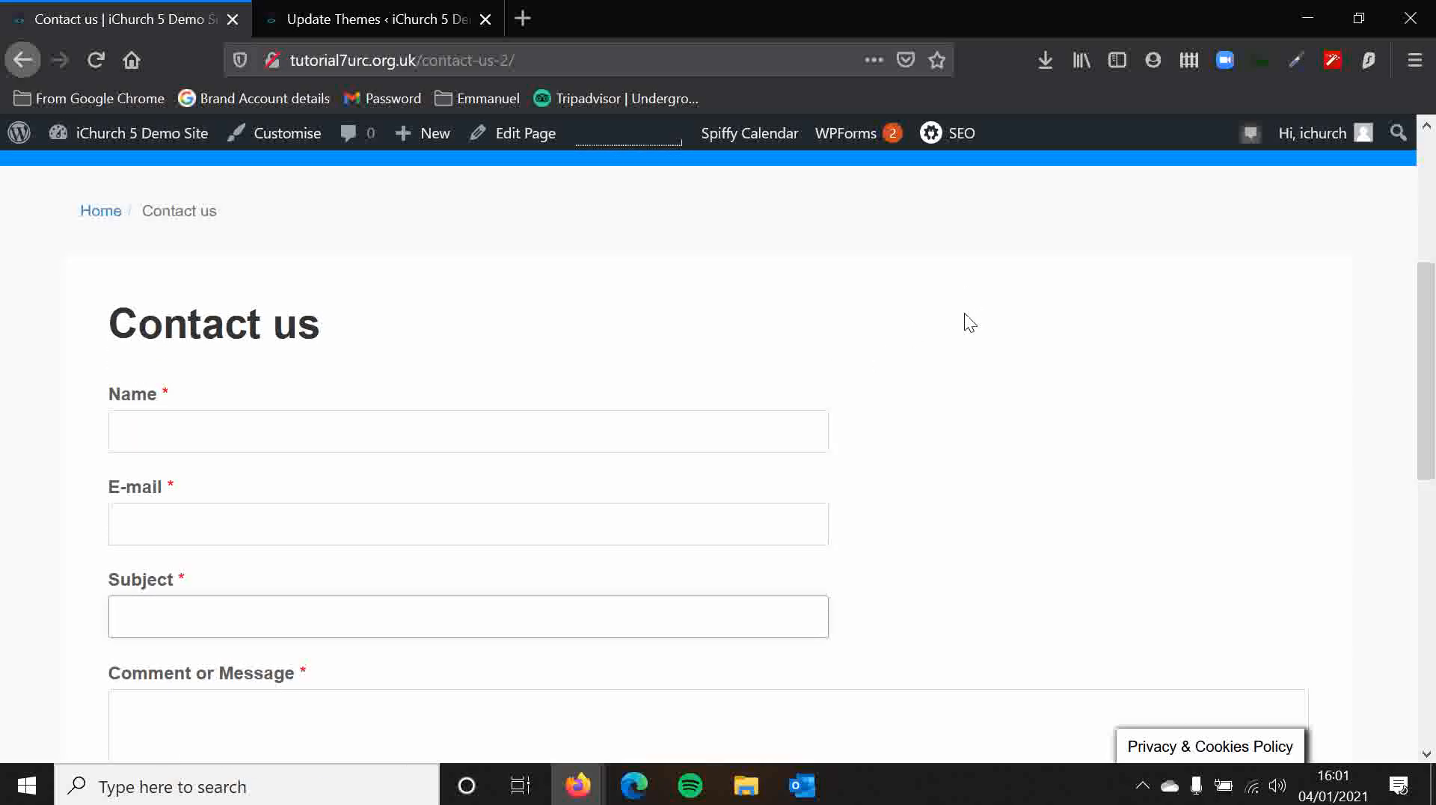
{"action": "scroll", "coordinate": [964, 322], "scroll_direction": "up", "scroll_amount": 3}
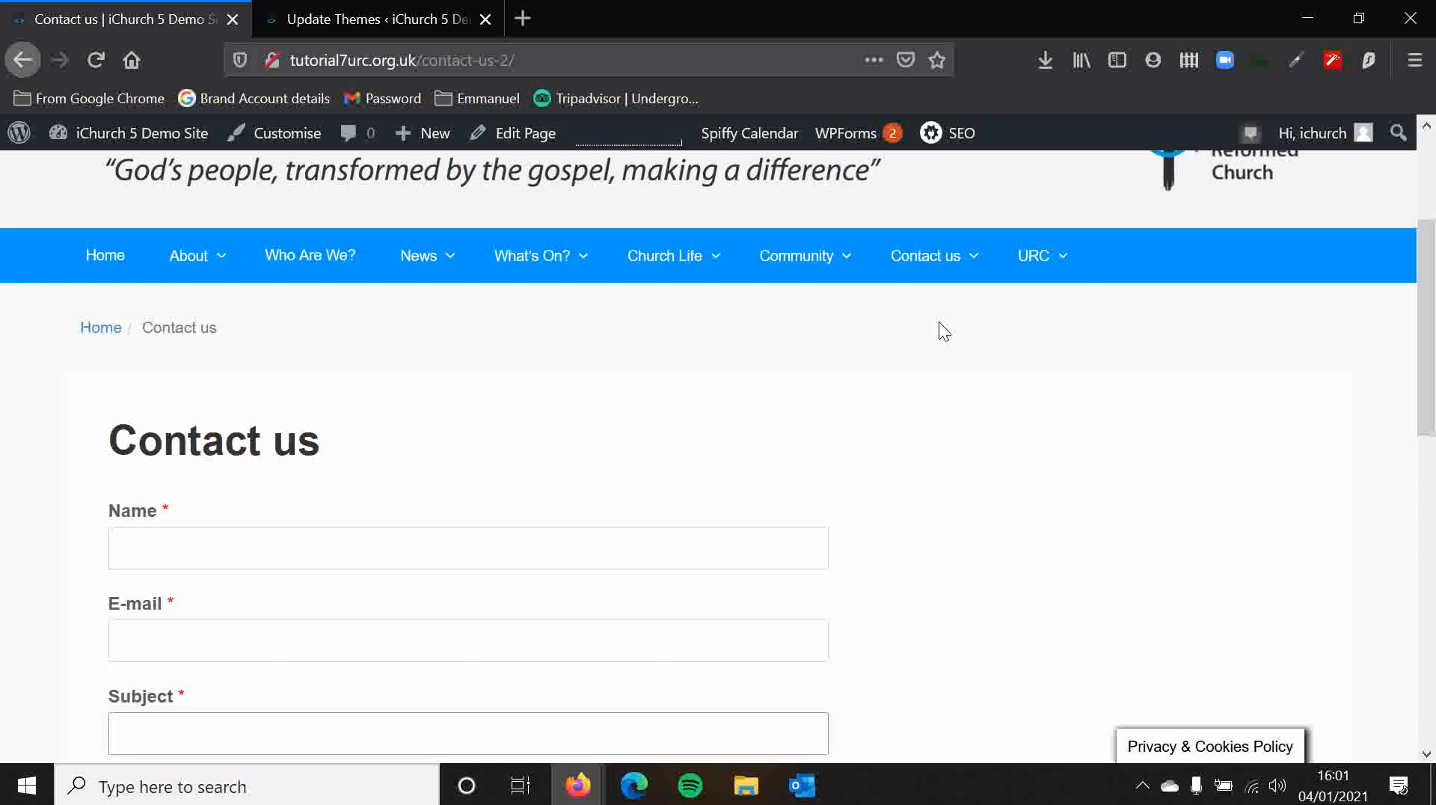
{"action": "mouse_move", "coordinate": [857, 142]}
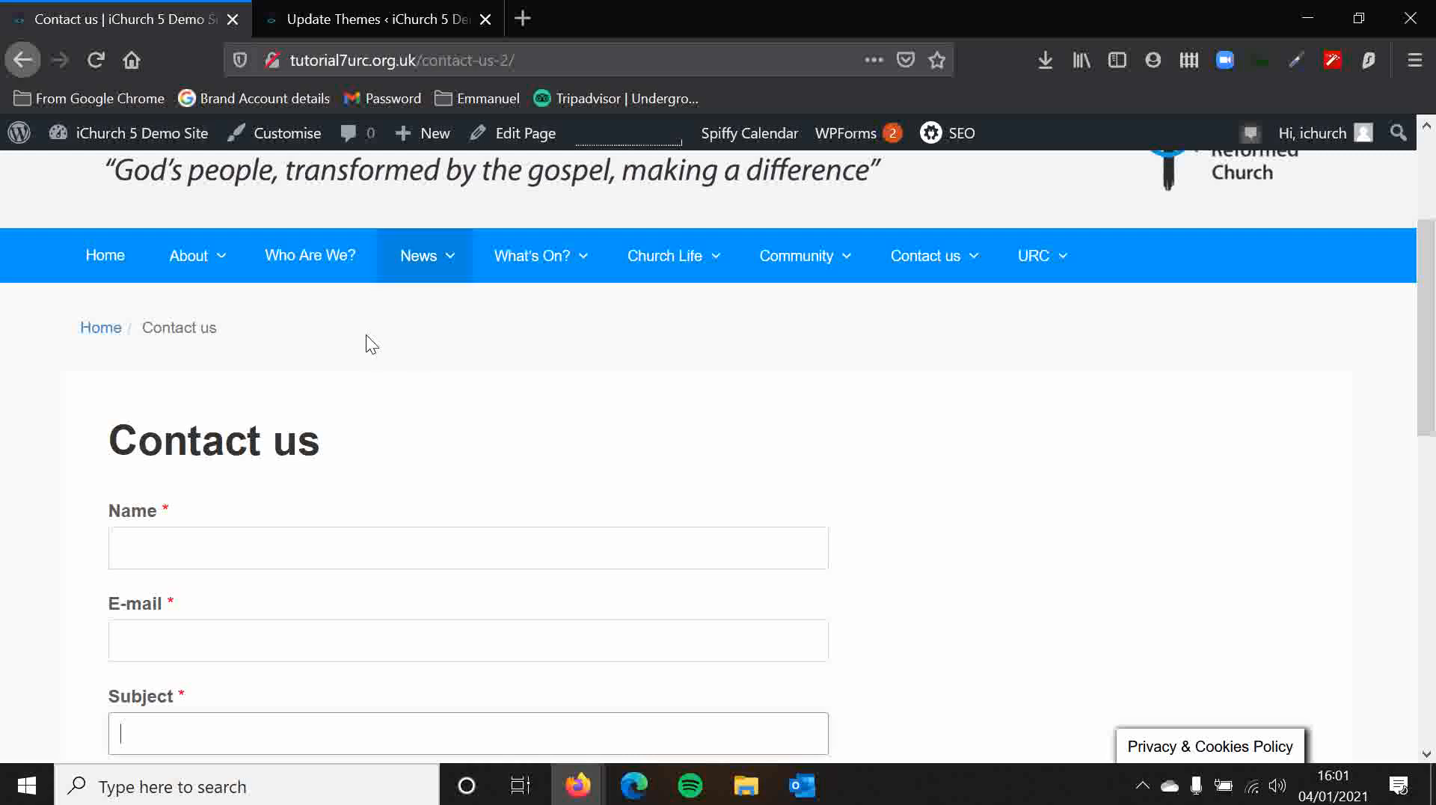
- Open the Contact Church Secretary form for editing in WPForms from the site's admin area
{"action": "left_click", "coordinate": [362, 20]}
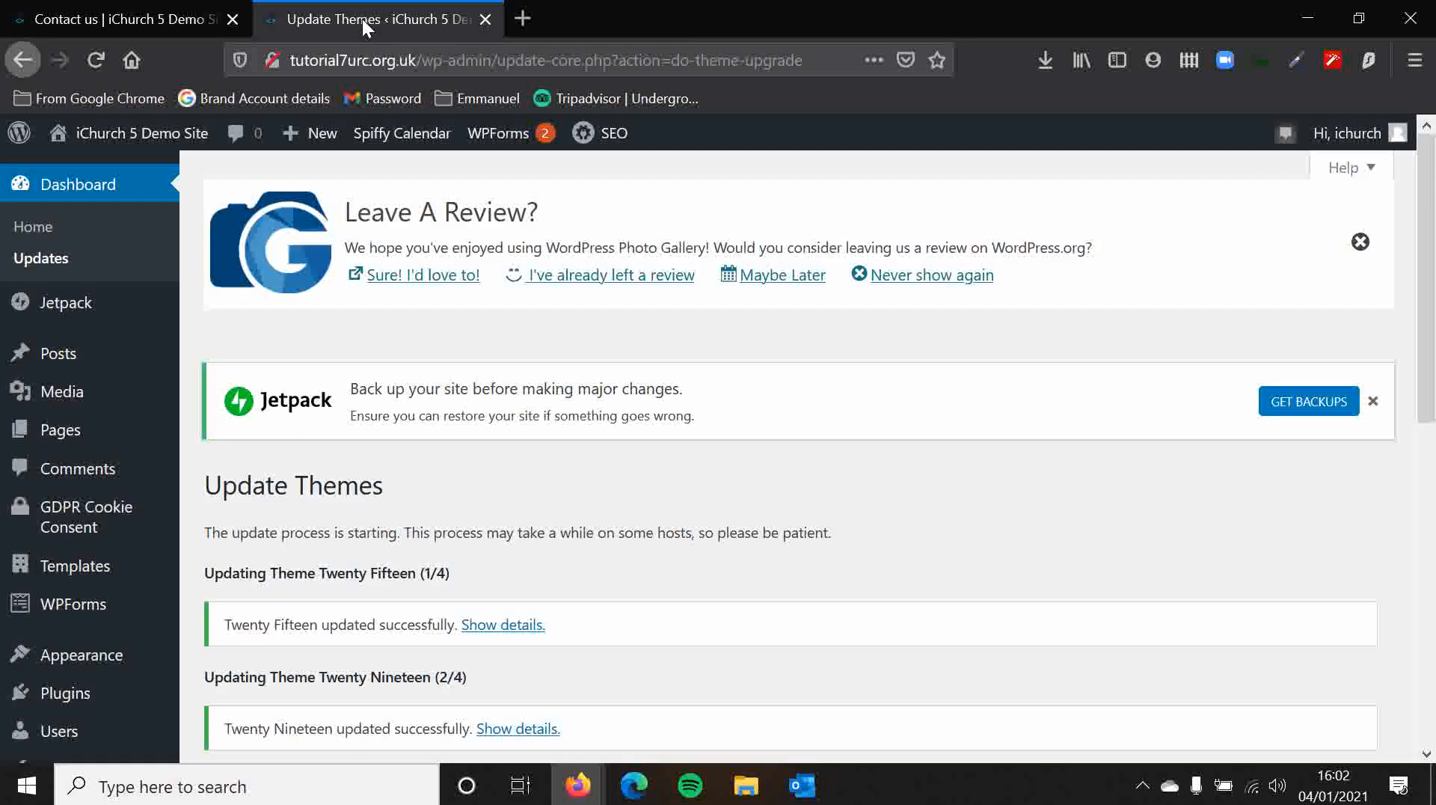
{"action": "left_click", "coordinate": [37, 229]}
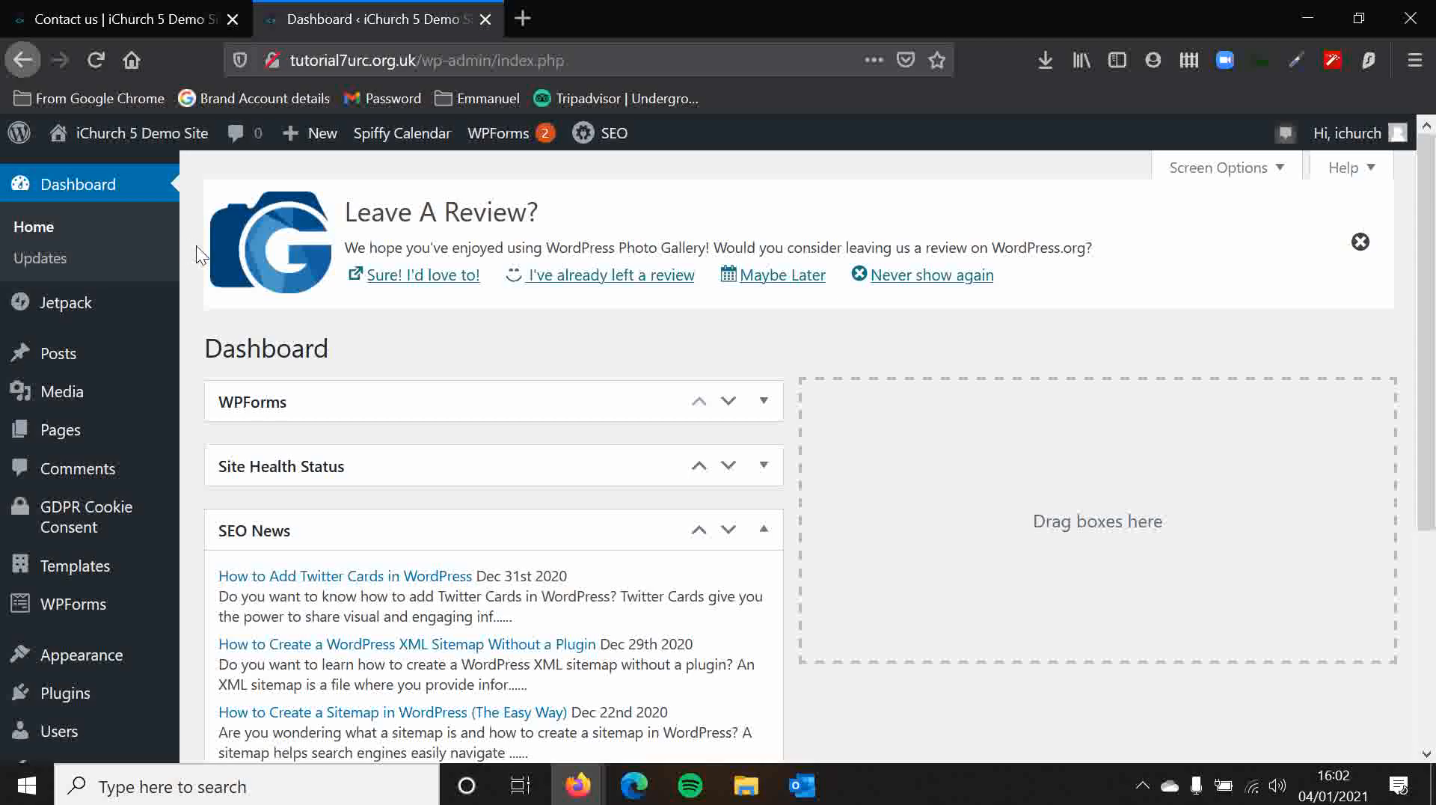
{"action": "mouse_move", "coordinate": [116, 605]}
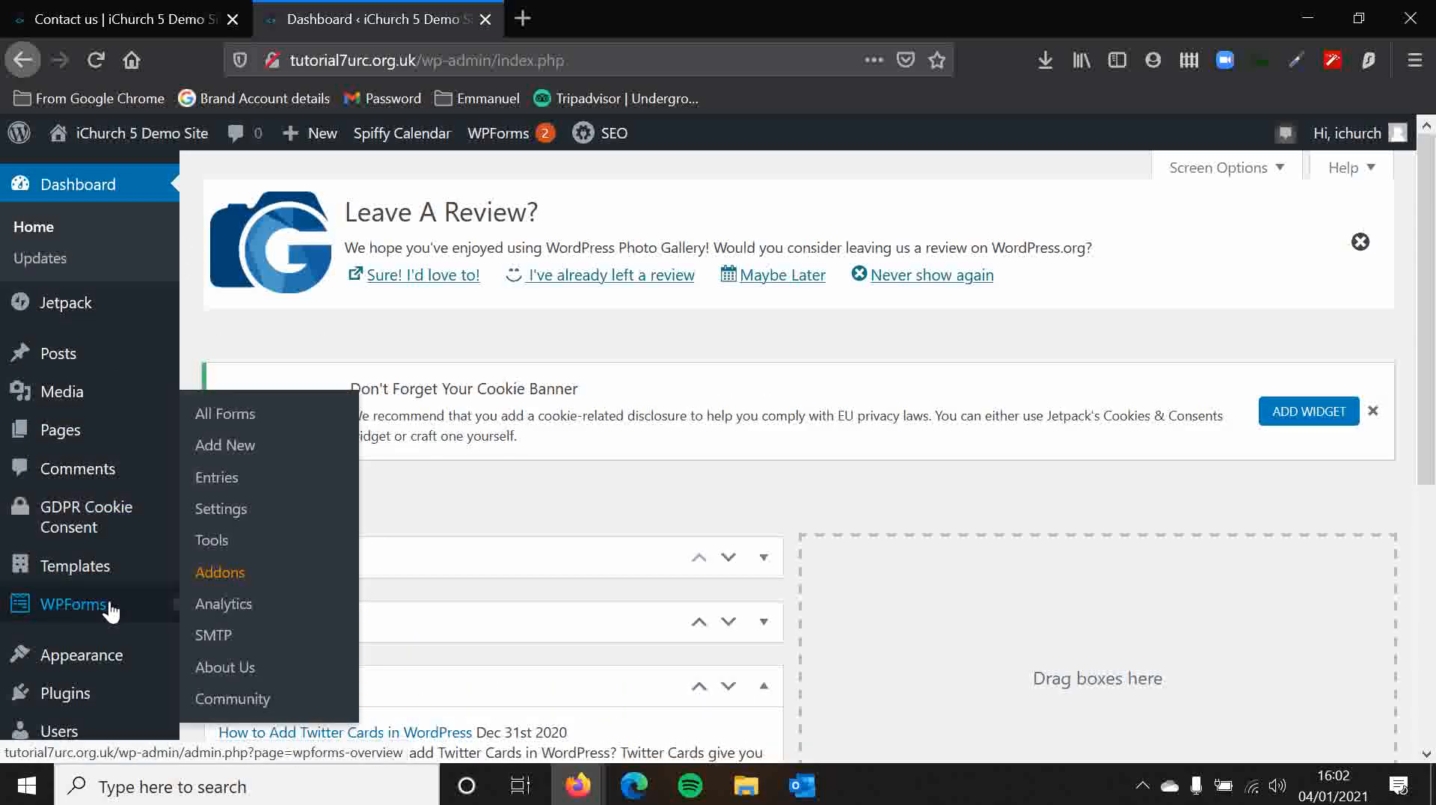
{"action": "left_click", "coordinate": [94, 607]}
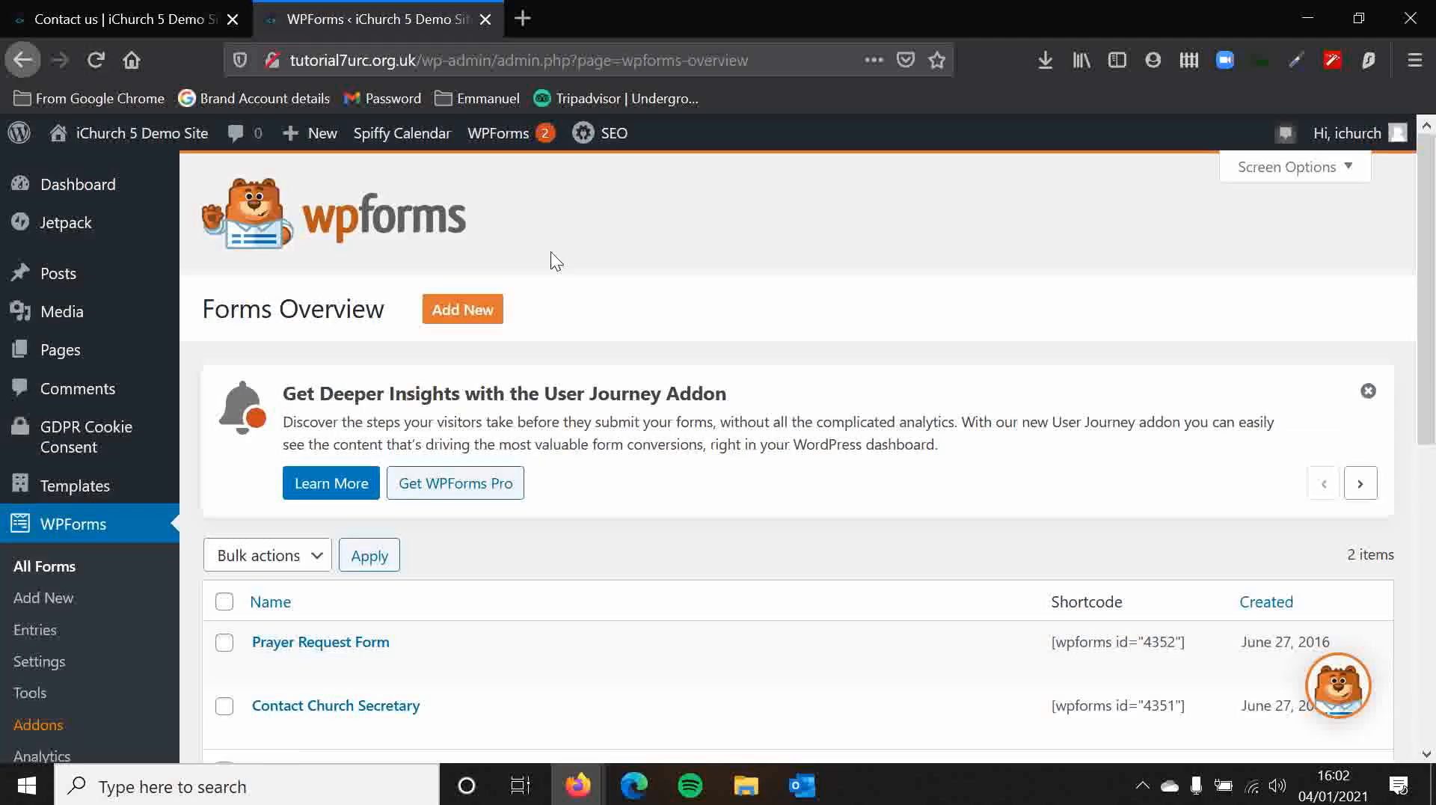
{"action": "scroll", "coordinate": [631, 258], "scroll_direction": "down", "scroll_amount": 2}
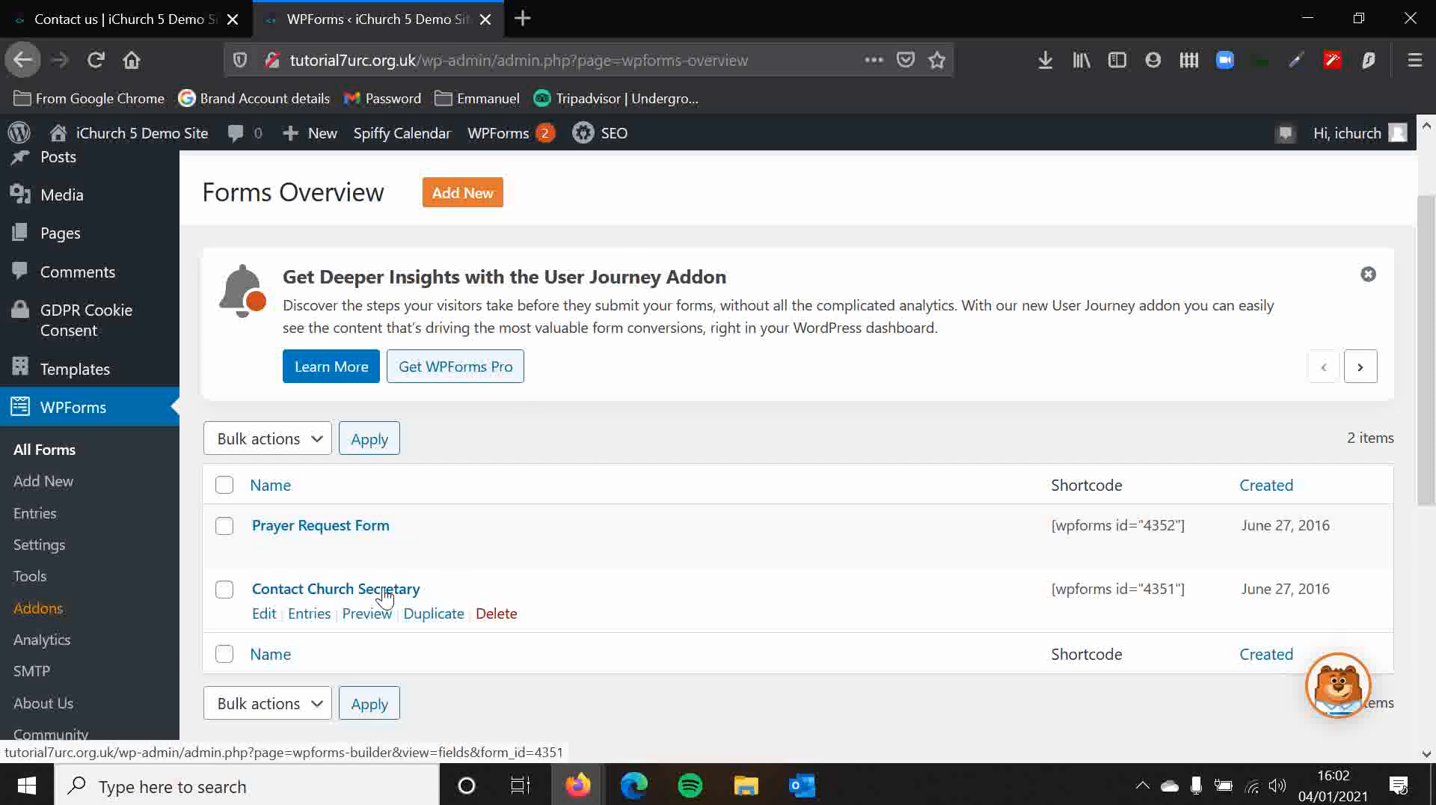
{"action": "left_click", "coordinate": [350, 591]}
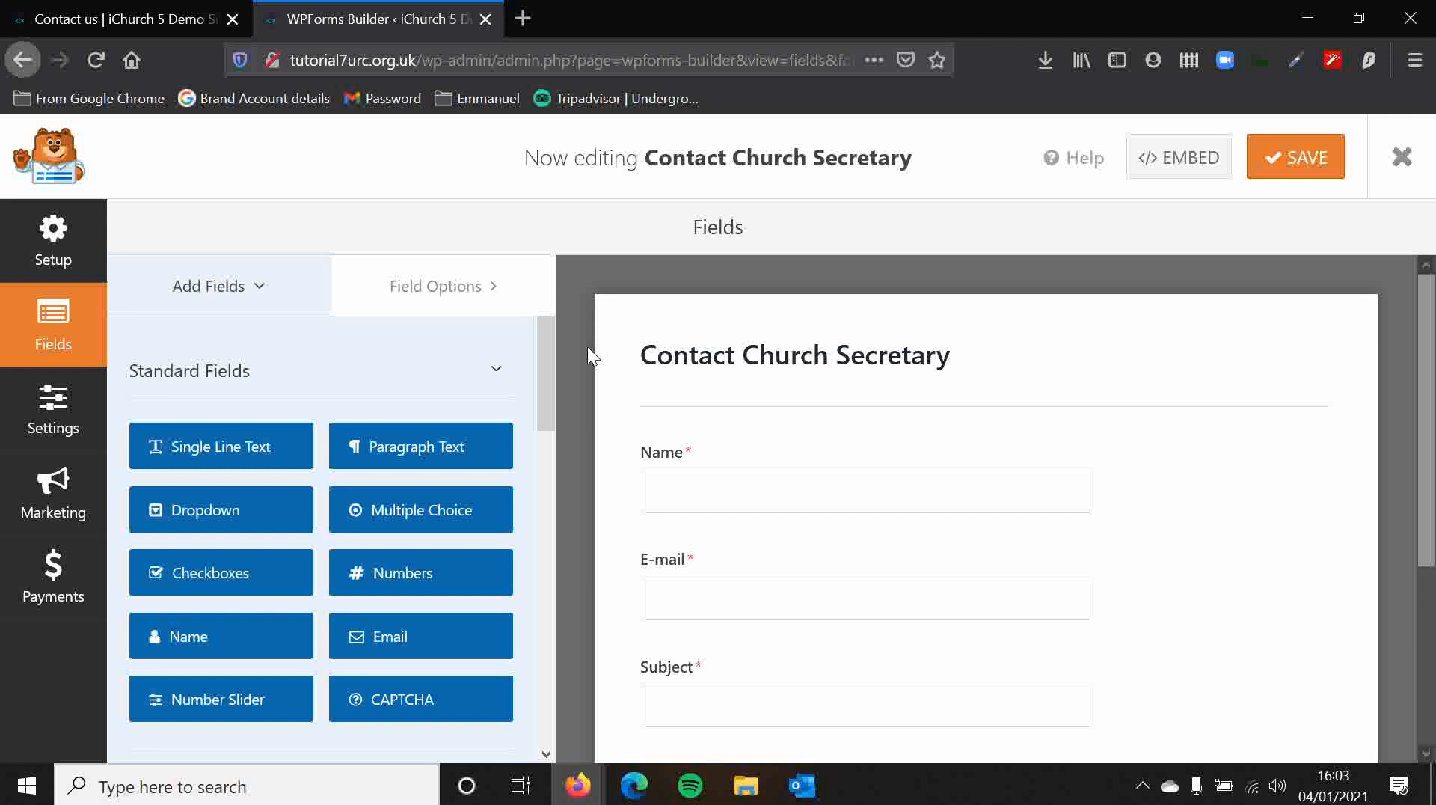
- Compare the fields of the Contact Church Secretary form in the builder with the live Contact us page
{"action": "scroll", "coordinate": [612, 421], "scroll_direction": "down", "scroll_amount": 3}
{"action": "scroll", "coordinate": [860, 545], "scroll_direction": "up", "scroll_amount": 3}
{"action": "scroll", "coordinate": [873, 593], "scroll_direction": "down", "scroll_amount": 6}
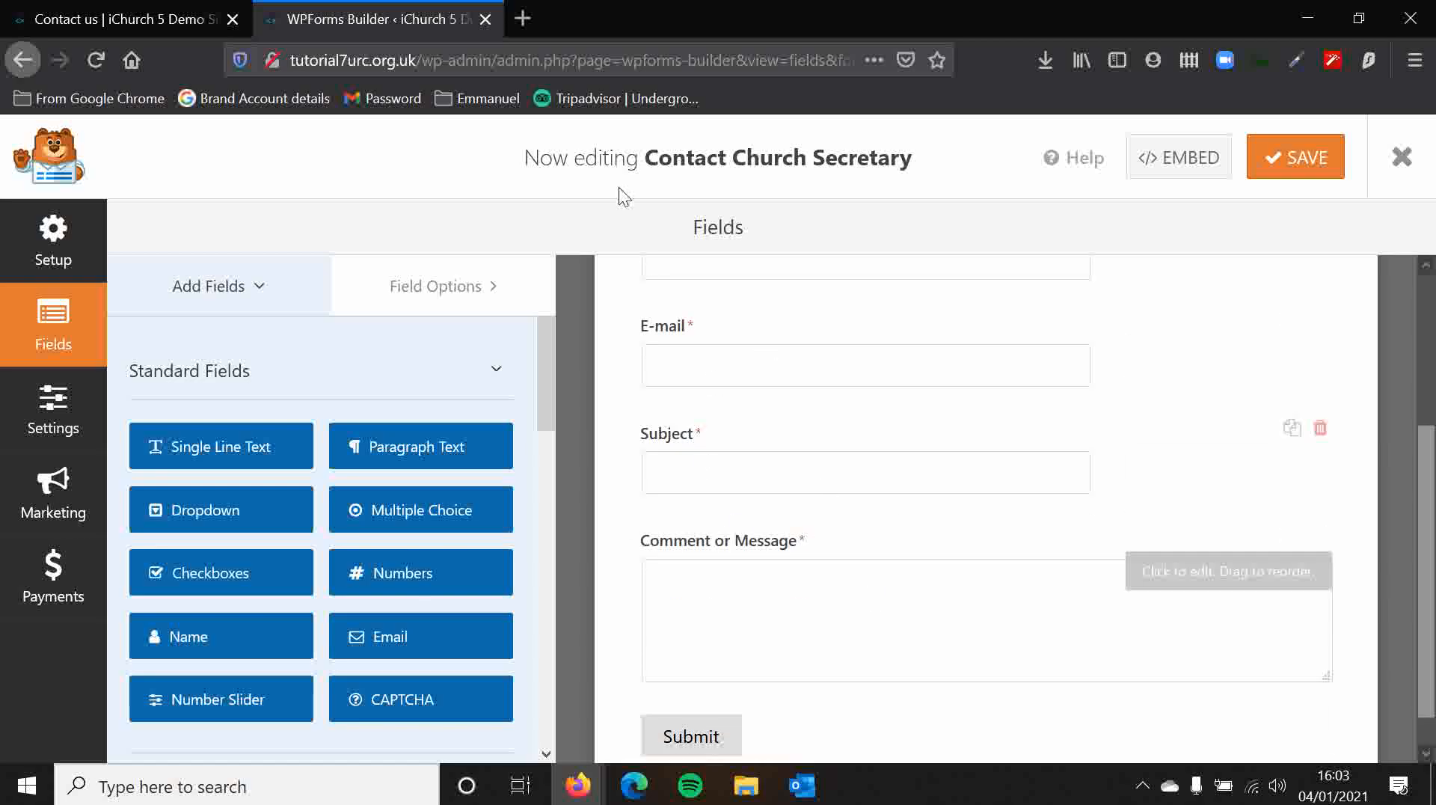
{"action": "left_click", "coordinate": [112, 18]}
{"action": "scroll", "coordinate": [562, 351], "scroll_direction": "down", "scroll_amount": 3}
{"action": "left_click", "coordinate": [357, 11]}
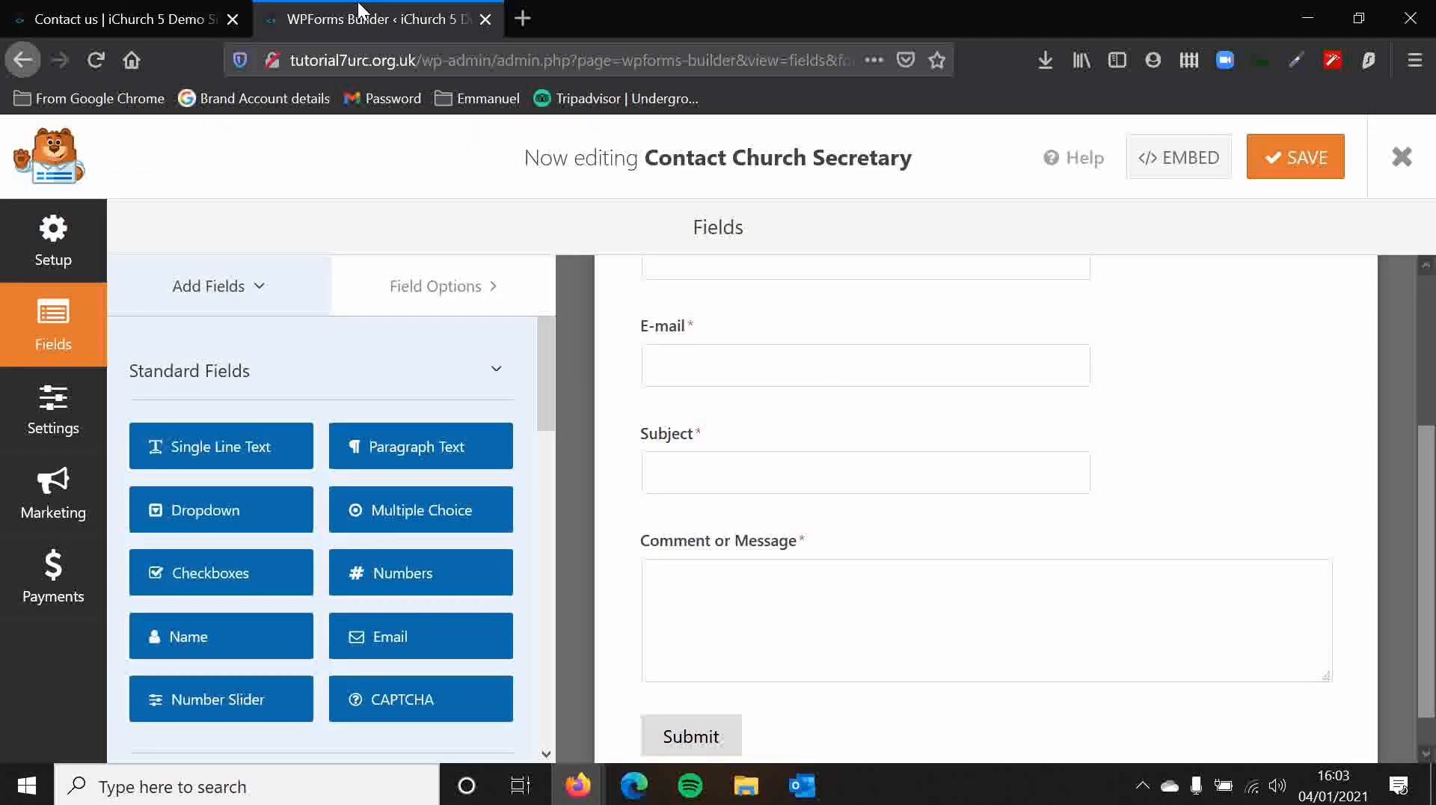
{"action": "scroll", "coordinate": [776, 427], "scroll_direction": "up", "scroll_amount": 2}
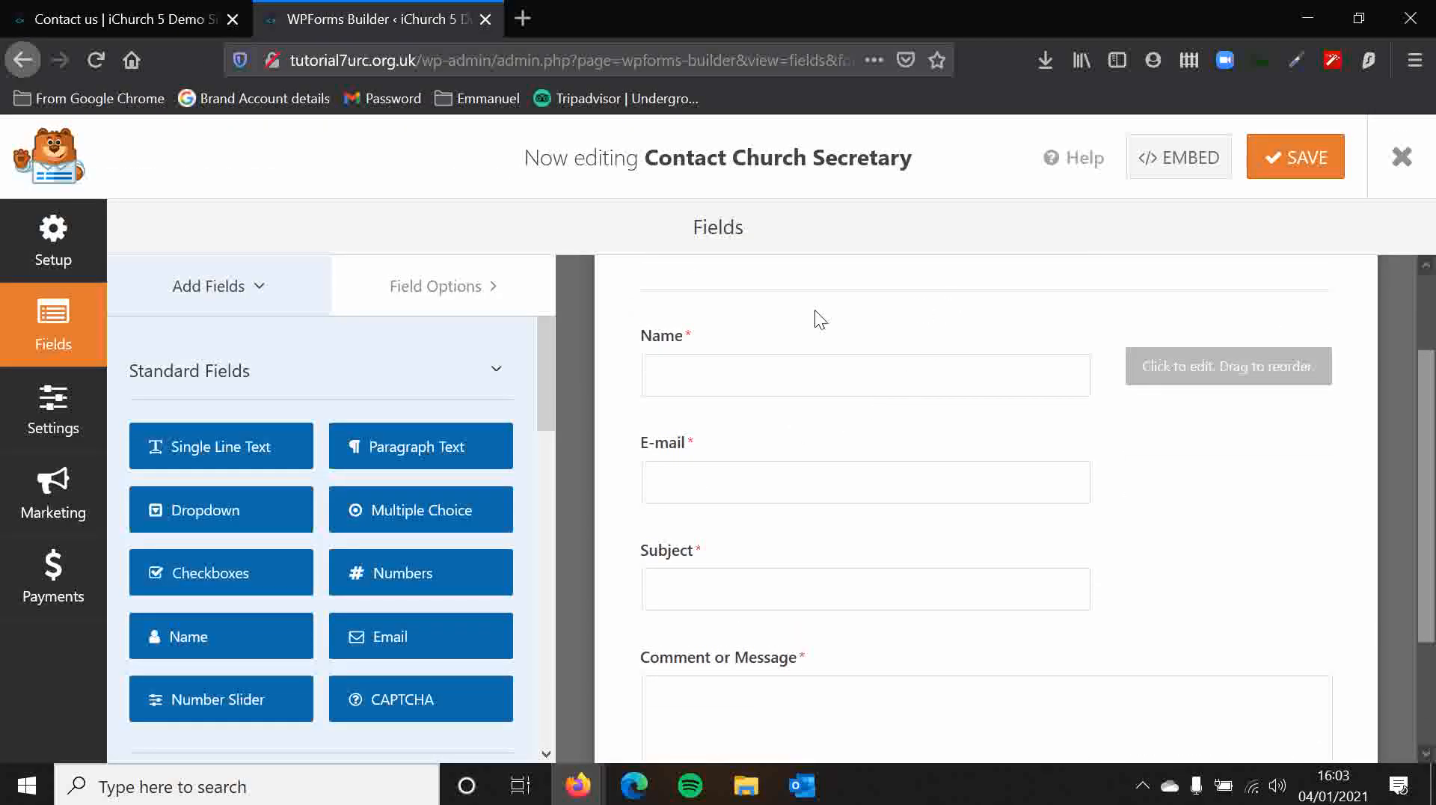
{"action": "scroll", "coordinate": [815, 311], "scroll_direction": "up", "scroll_amount": 2}
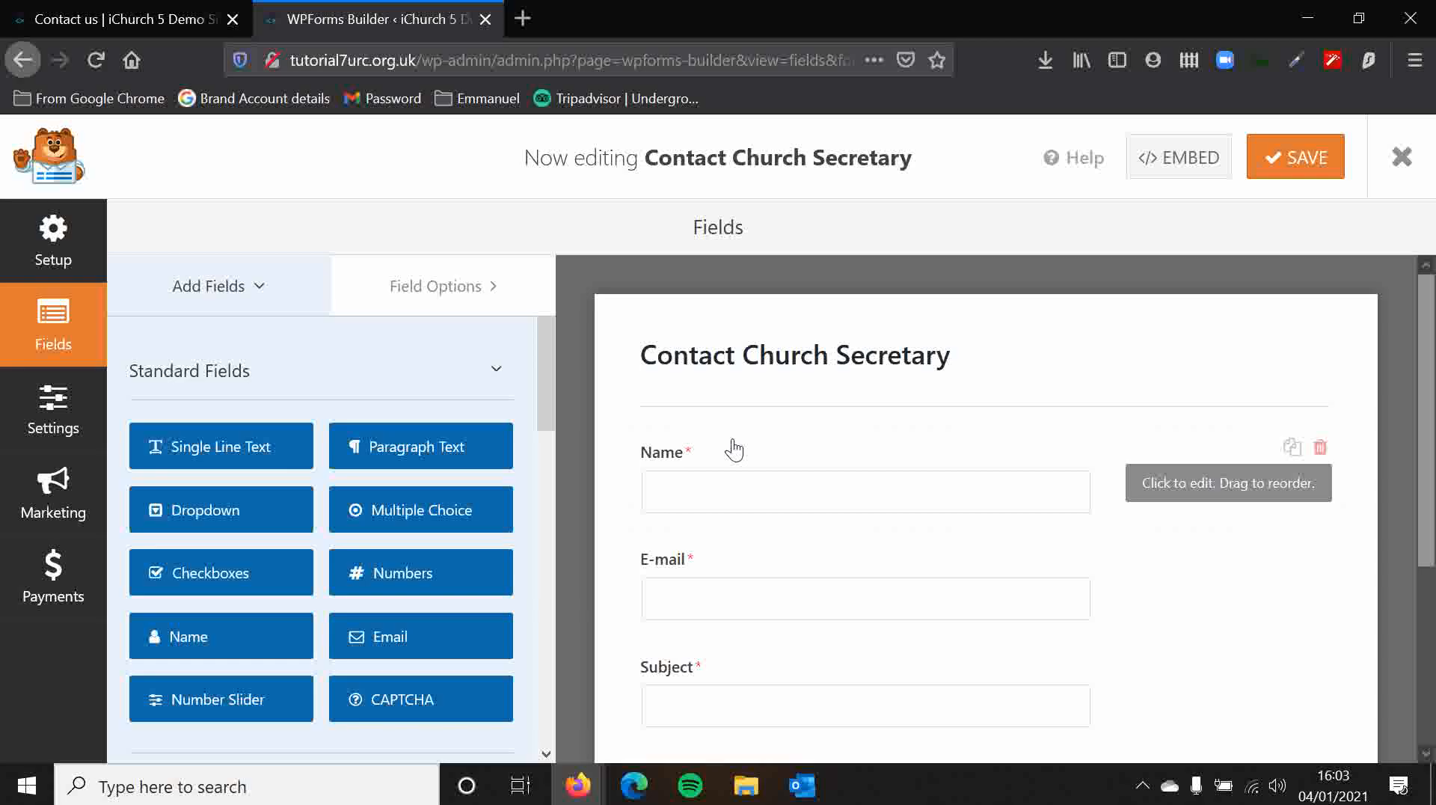
- Add a Dropdown field between Name and E-mail in the form and open its field options
{"action": "scroll", "coordinate": [591, 429], "scroll_direction": "down", "scroll_amount": 2}
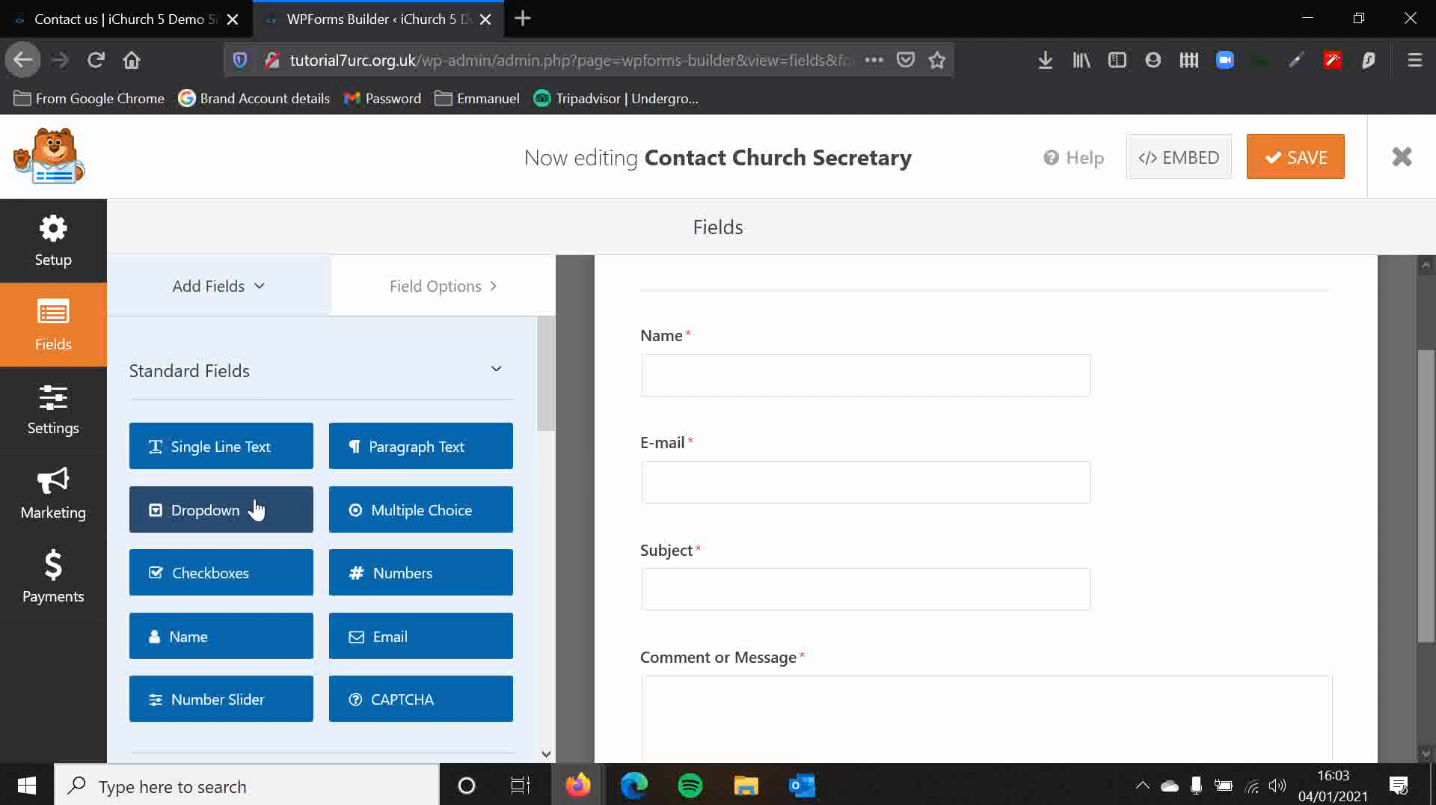
{"action": "left_click_drag", "start_coordinate": [231, 506], "coordinate": [744, 436]}
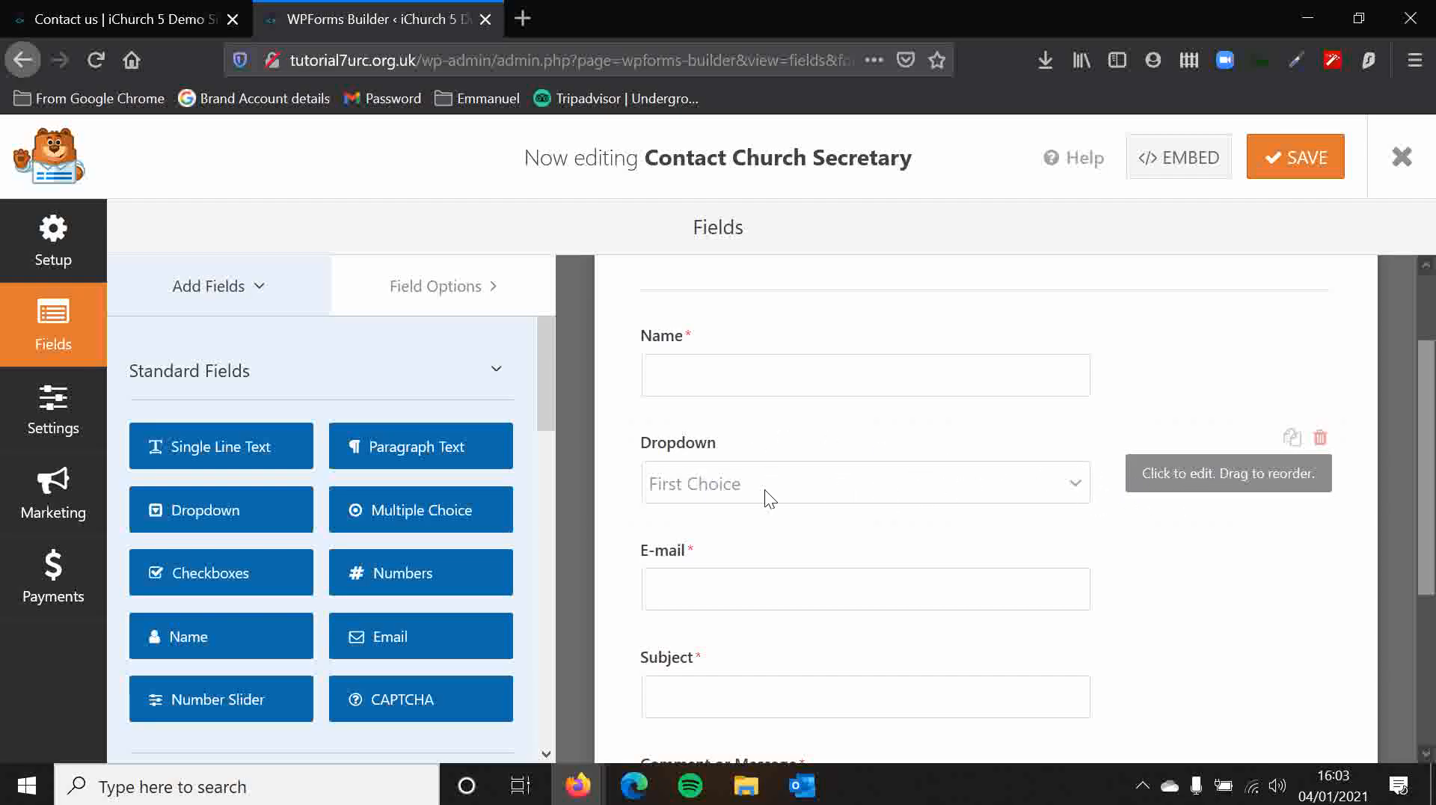
{"action": "left_click_drag", "start_coordinate": [1261, 487], "coordinate": [1255, 505]}
{"action": "left_click", "coordinate": [824, 497]}
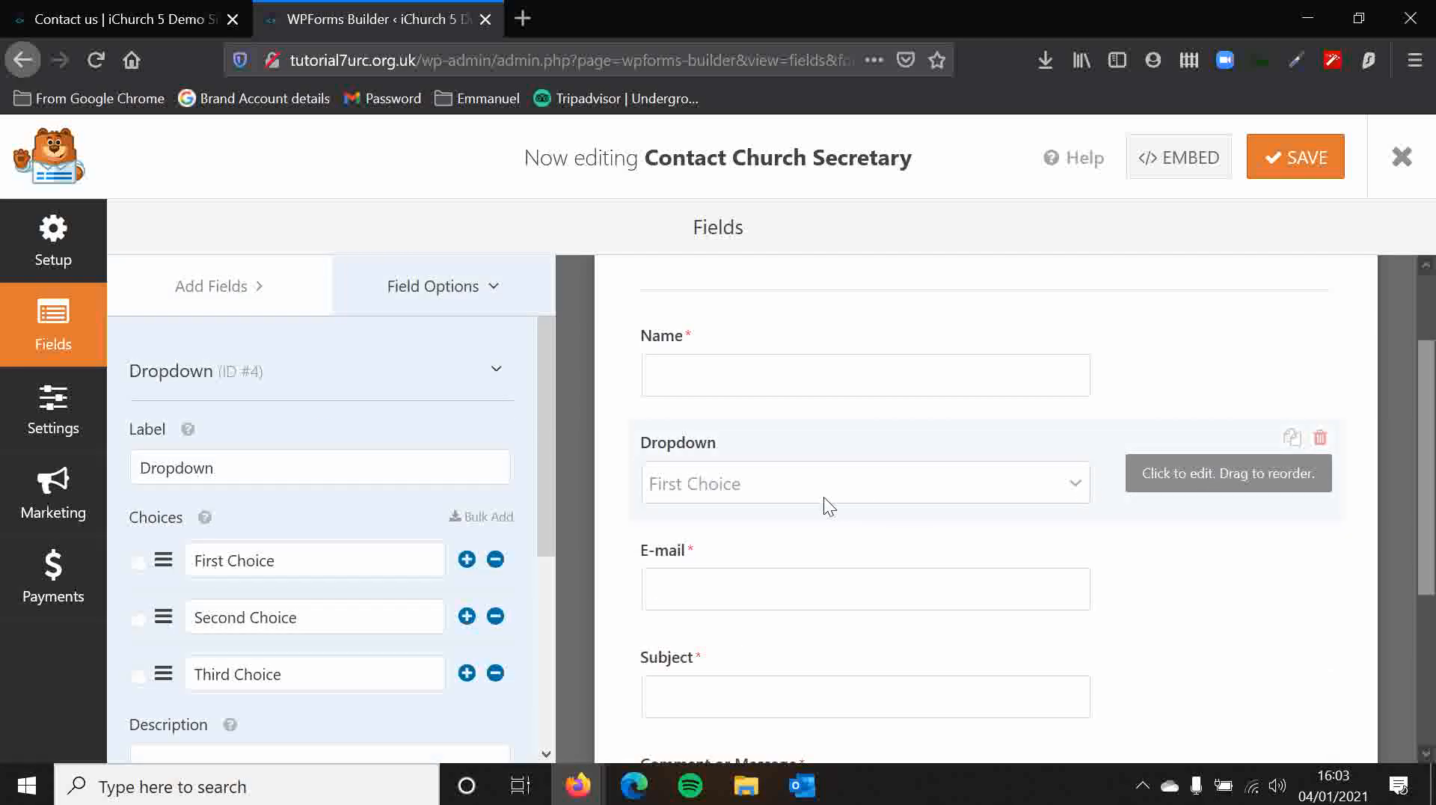
- Review the Dropdown field's label, choices and description options, and switch its Required setting on and back off
{"action": "scroll", "coordinate": [290, 551], "scroll_direction": "down", "scroll_amount": 2}
{"action": "scroll", "coordinate": [293, 482], "scroll_direction": "up", "scroll_amount": 2}
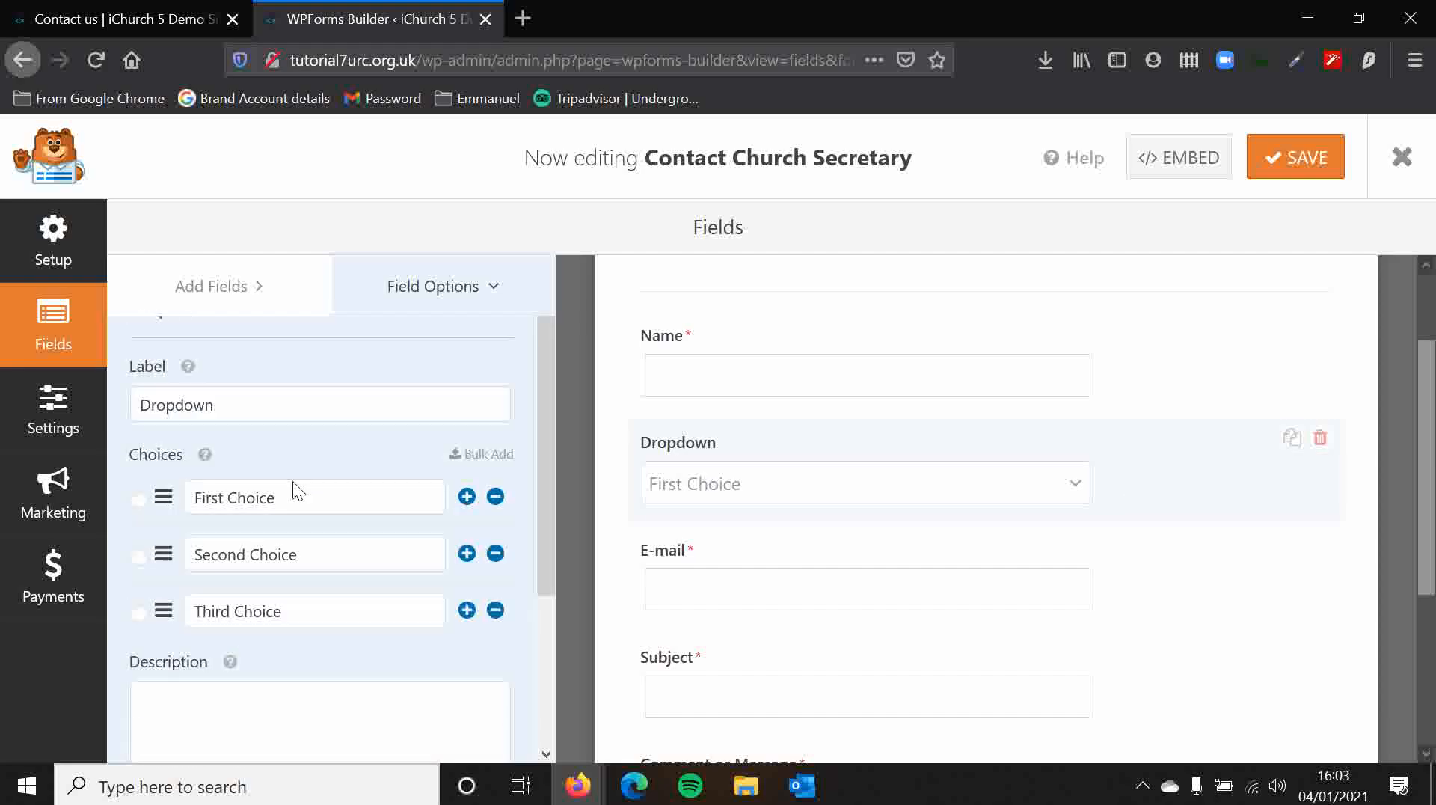
{"action": "scroll", "coordinate": [362, 536], "scroll_direction": "down", "scroll_amount": 2}
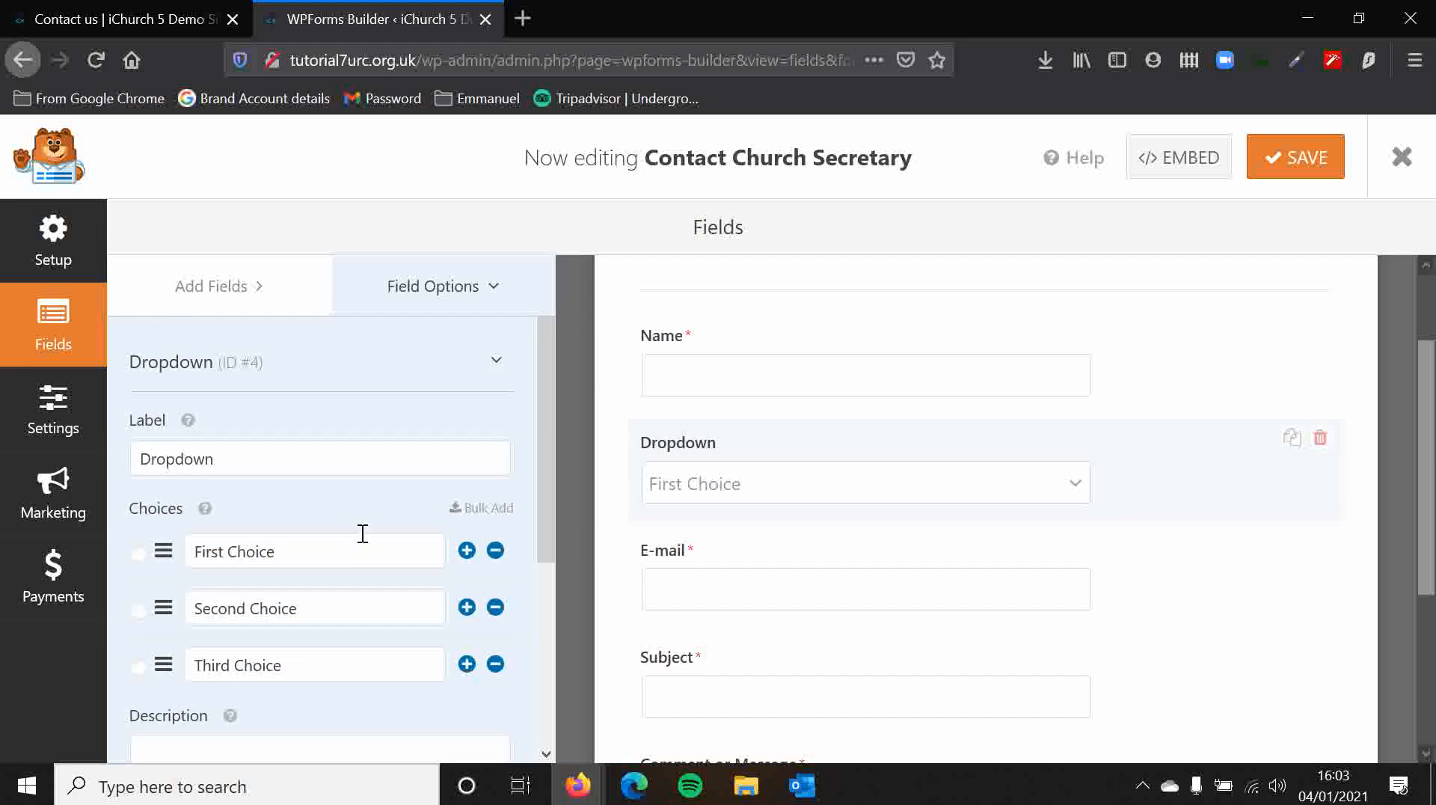
{"action": "left_click", "coordinate": [287, 673]}
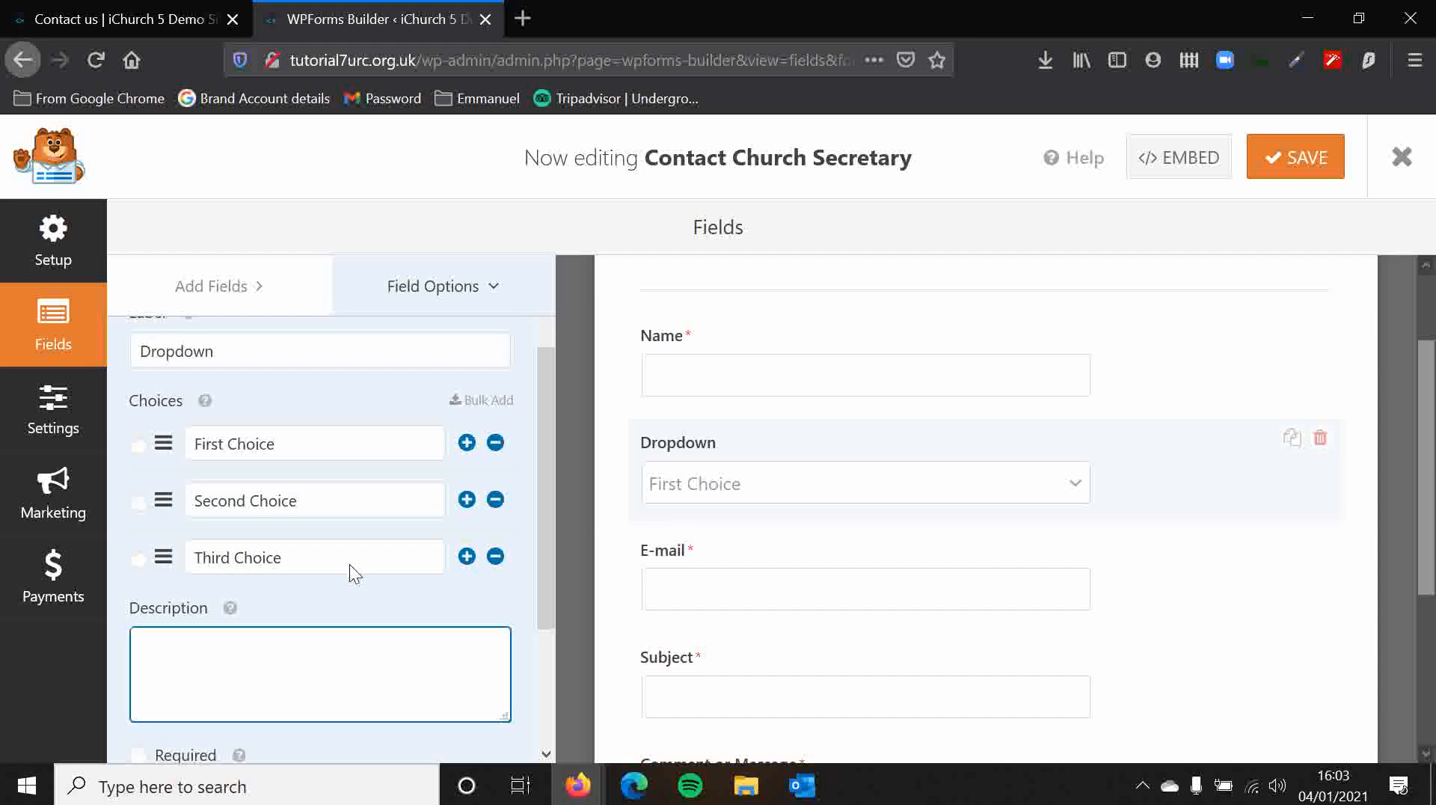
{"action": "scroll", "coordinate": [298, 472], "scroll_direction": "up", "scroll_amount": 2}
{"action": "scroll", "coordinate": [254, 449], "scroll_direction": "down", "scroll_amount": 5}
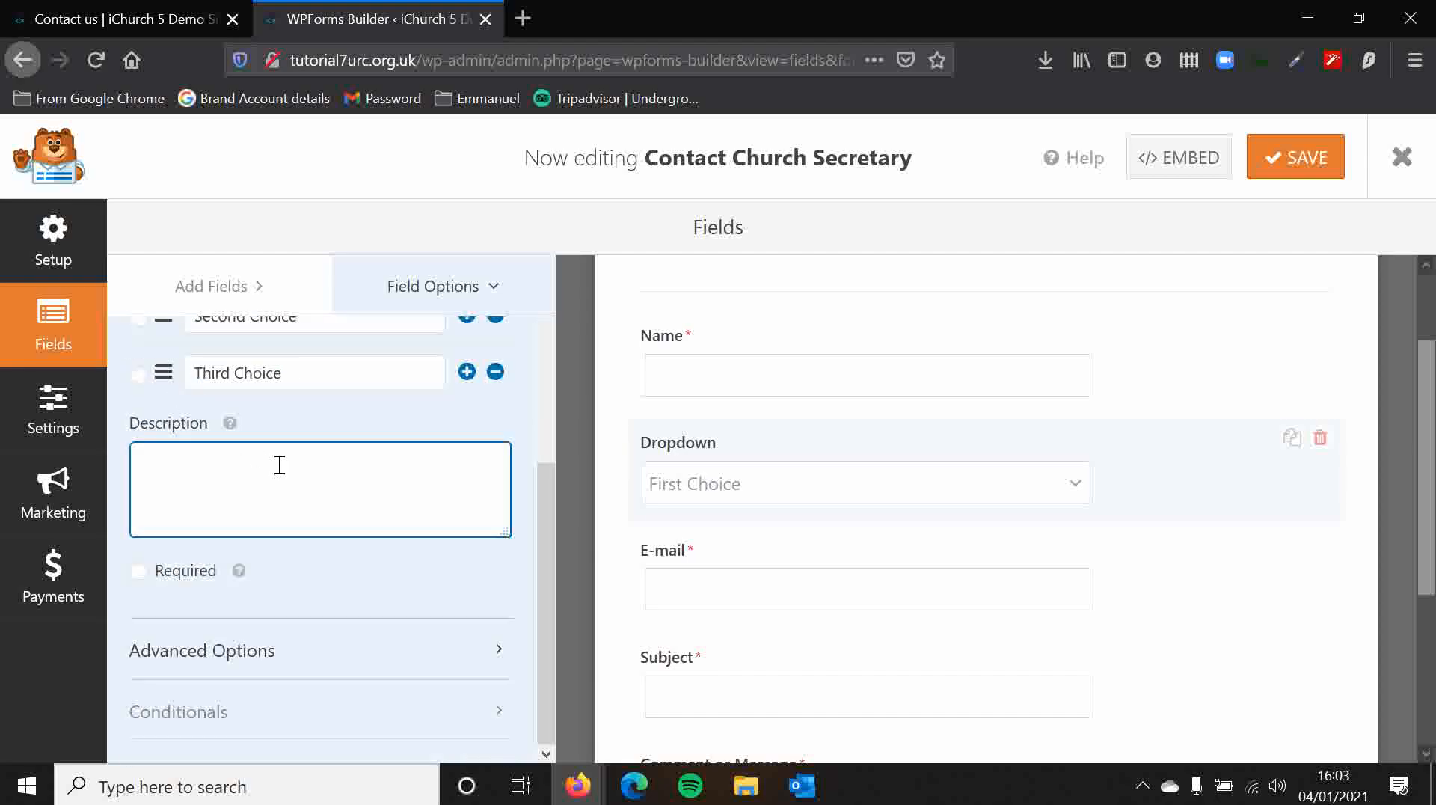
{"action": "scroll", "coordinate": [311, 506], "scroll_direction": "up", "scroll_amount": 2}
{"action": "left_click", "coordinate": [239, 686]}
{"action": "left_click", "coordinate": [241, 689]}
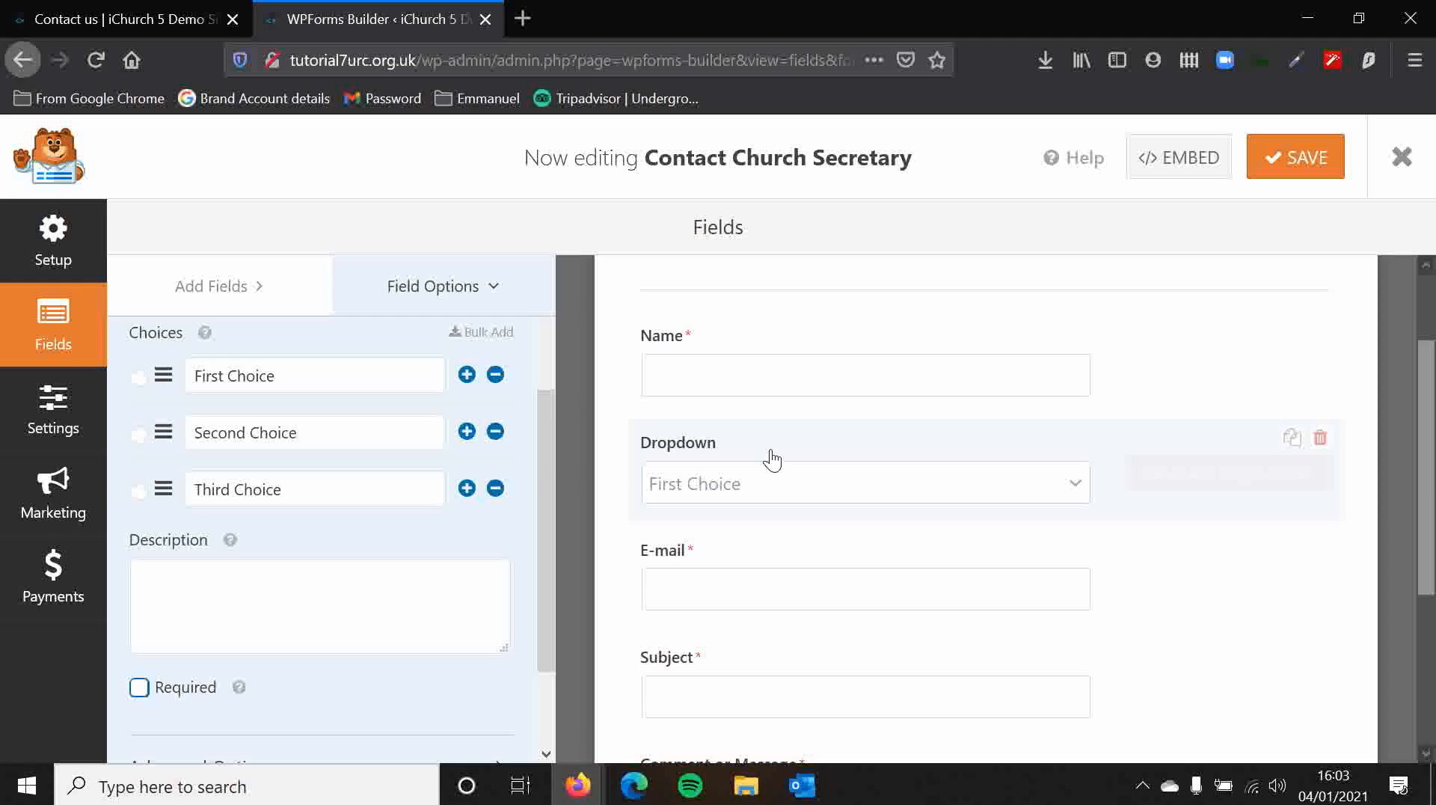
- Delete the Dropdown field from the Contact Church Secretary form
{"action": "scroll", "coordinate": [632, 479], "scroll_direction": "up", "scroll_amount": 2}
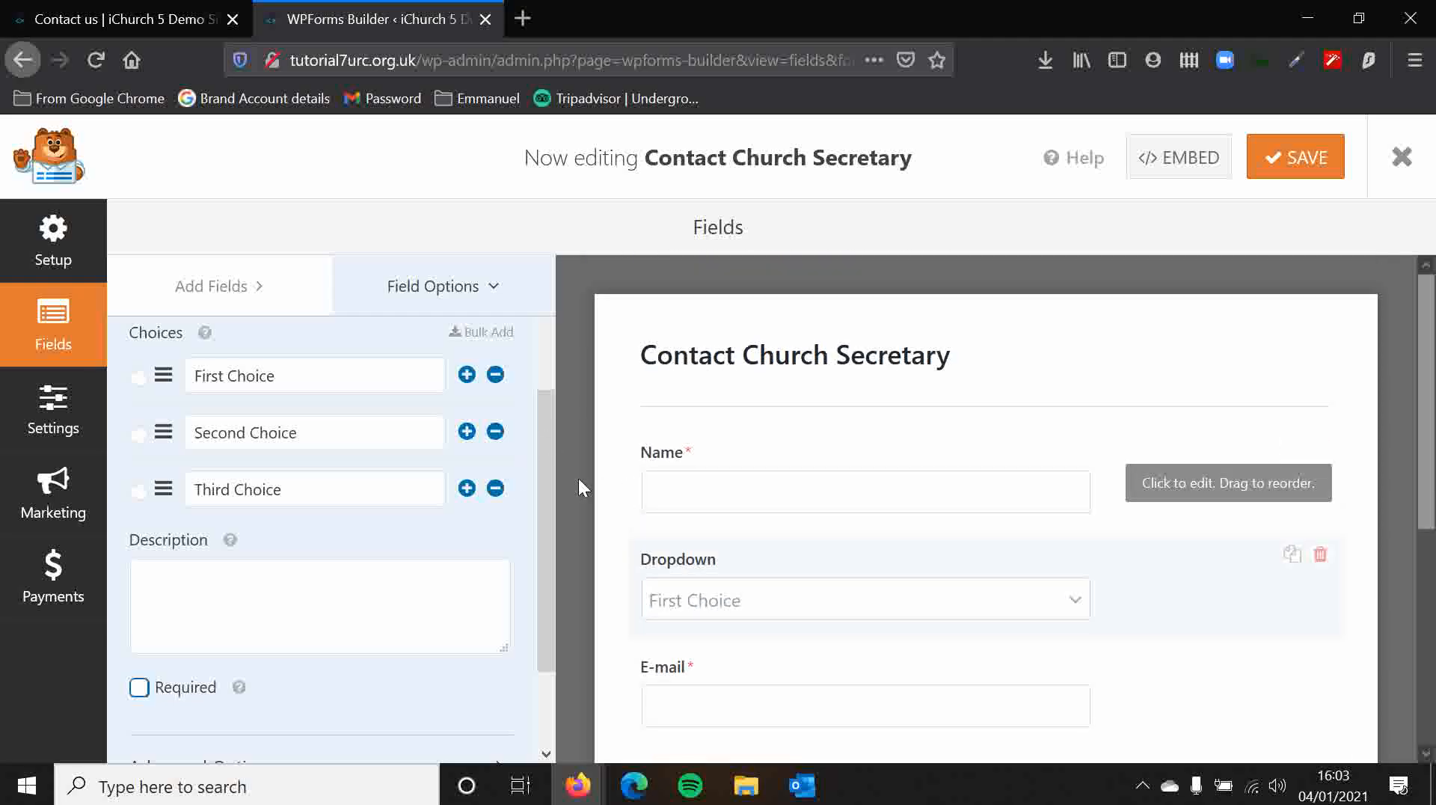
{"action": "scroll", "coordinate": [535, 409], "scroll_direction": "up", "scroll_amount": 2}
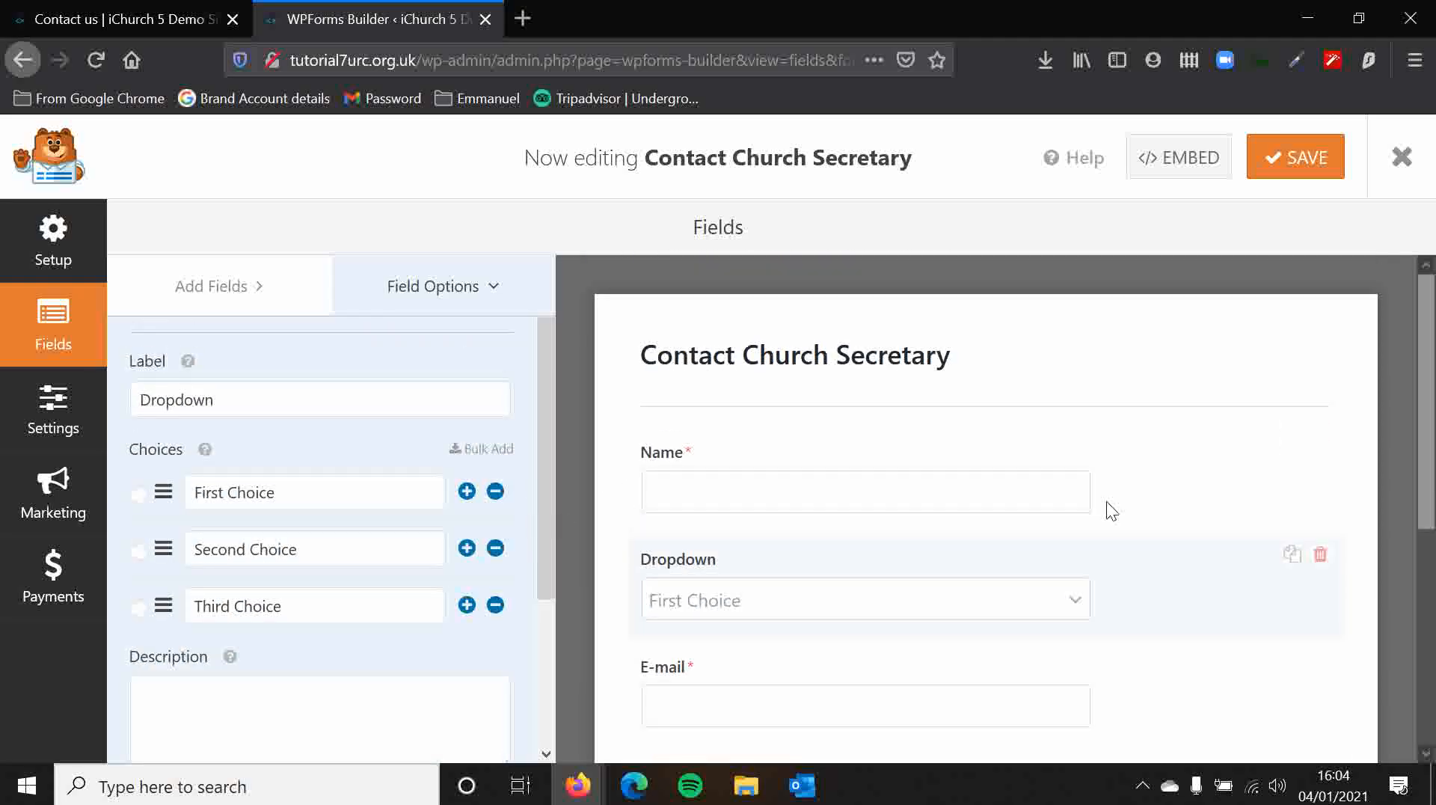
{"action": "left_click", "coordinate": [1321, 555]}
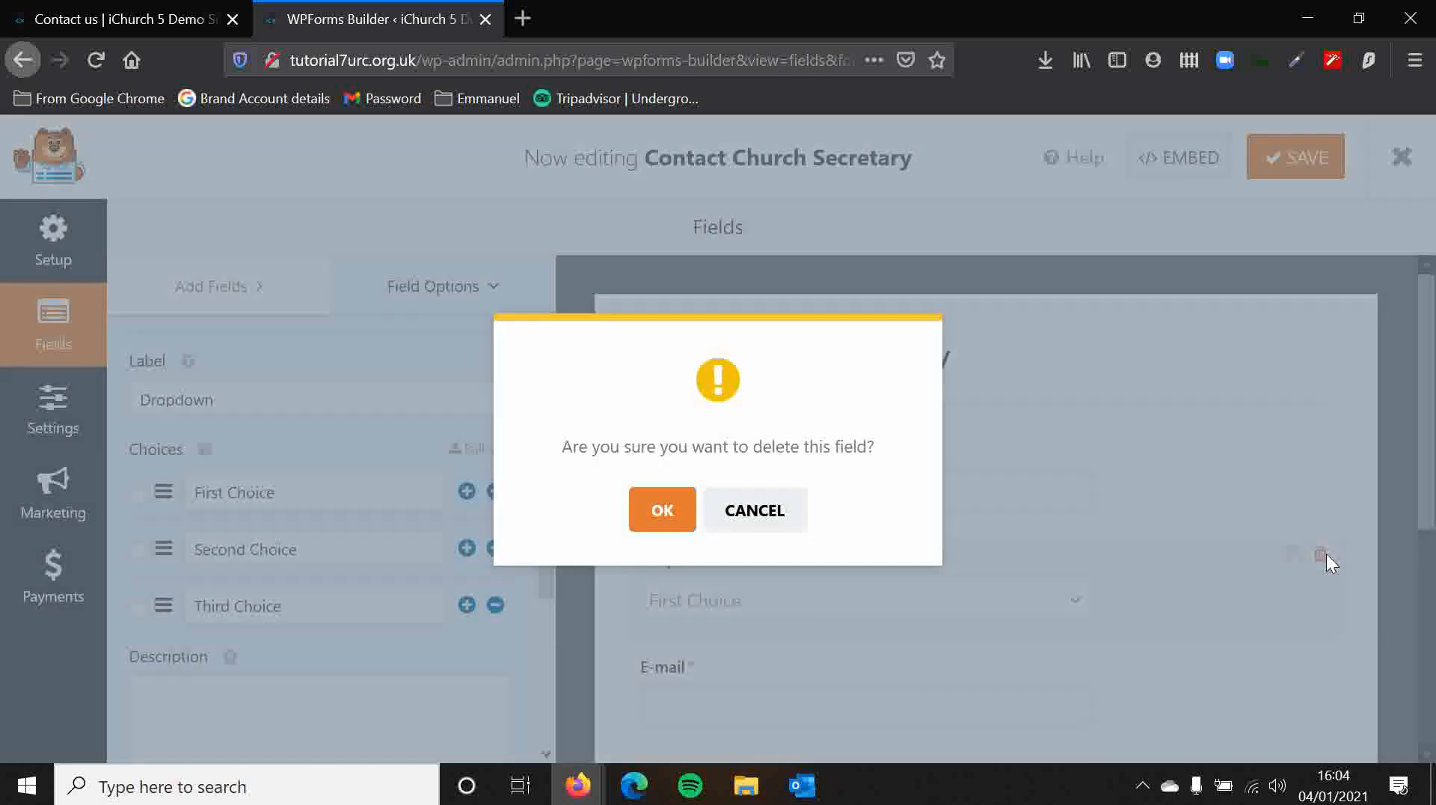
{"action": "left_click", "coordinate": [662, 511]}
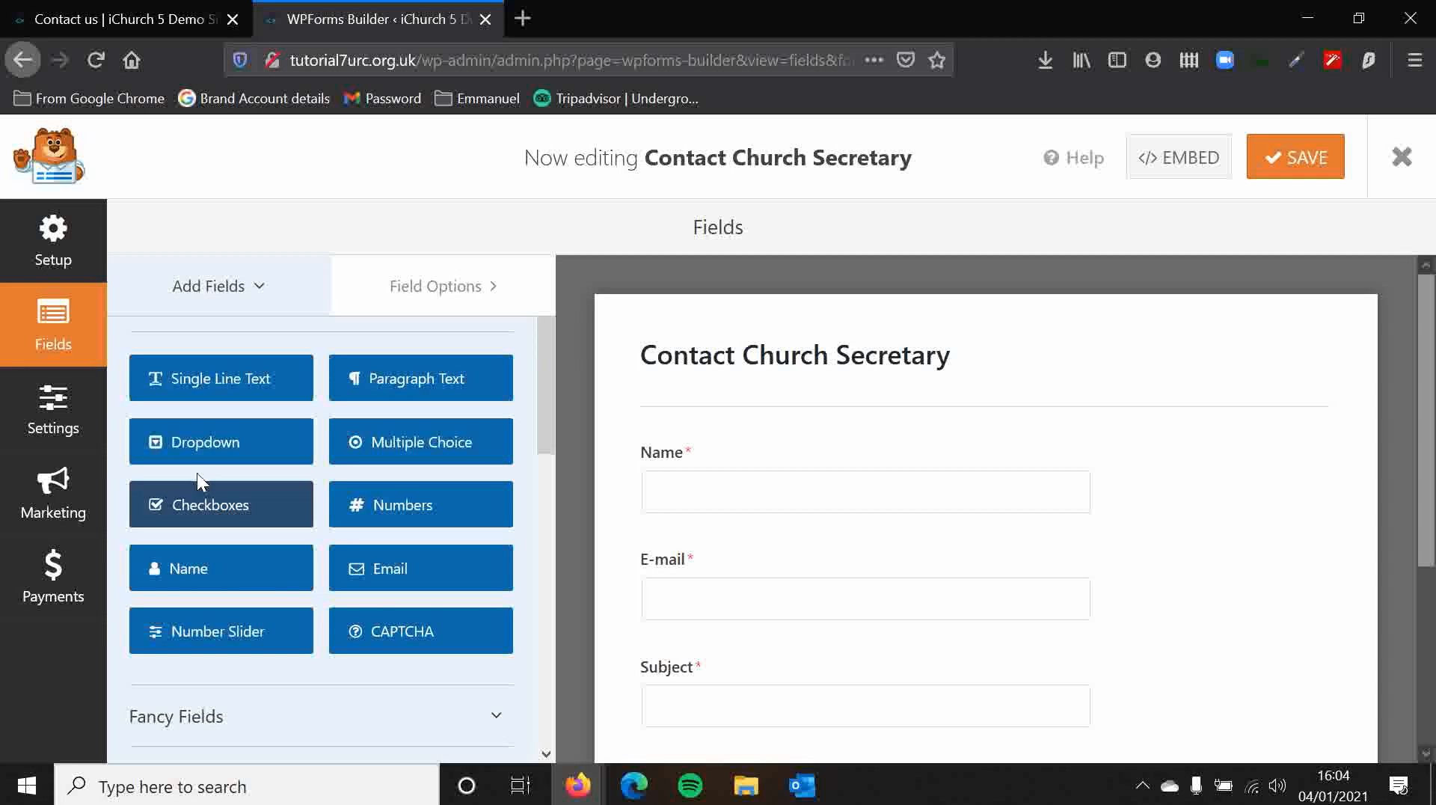
- Examine the available Fancy Fields for the form and try to add a Password field
{"action": "scroll", "coordinate": [247, 452], "scroll_direction": "down", "scroll_amount": 3}
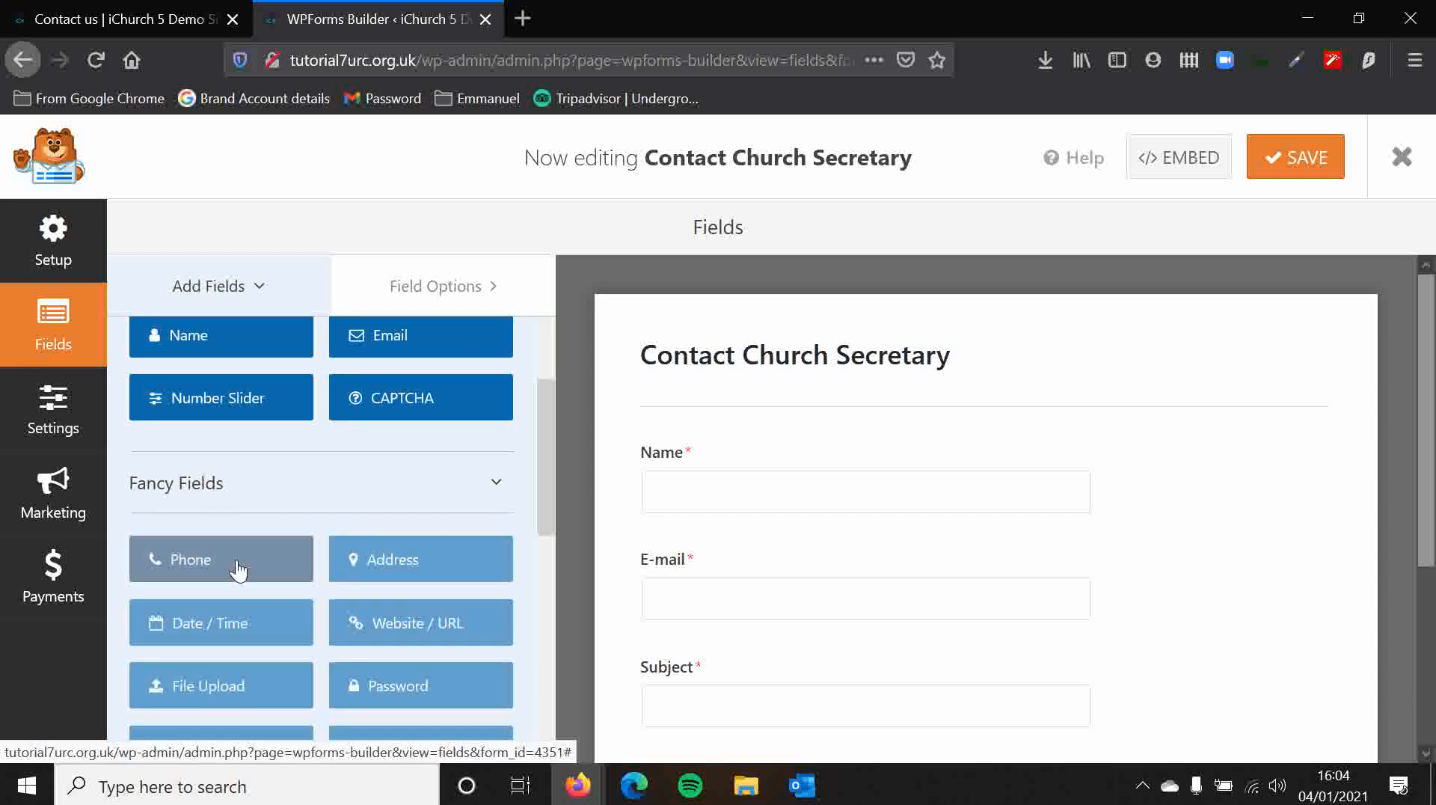
{"action": "scroll", "coordinate": [299, 531], "scroll_direction": "down", "scroll_amount": 3}
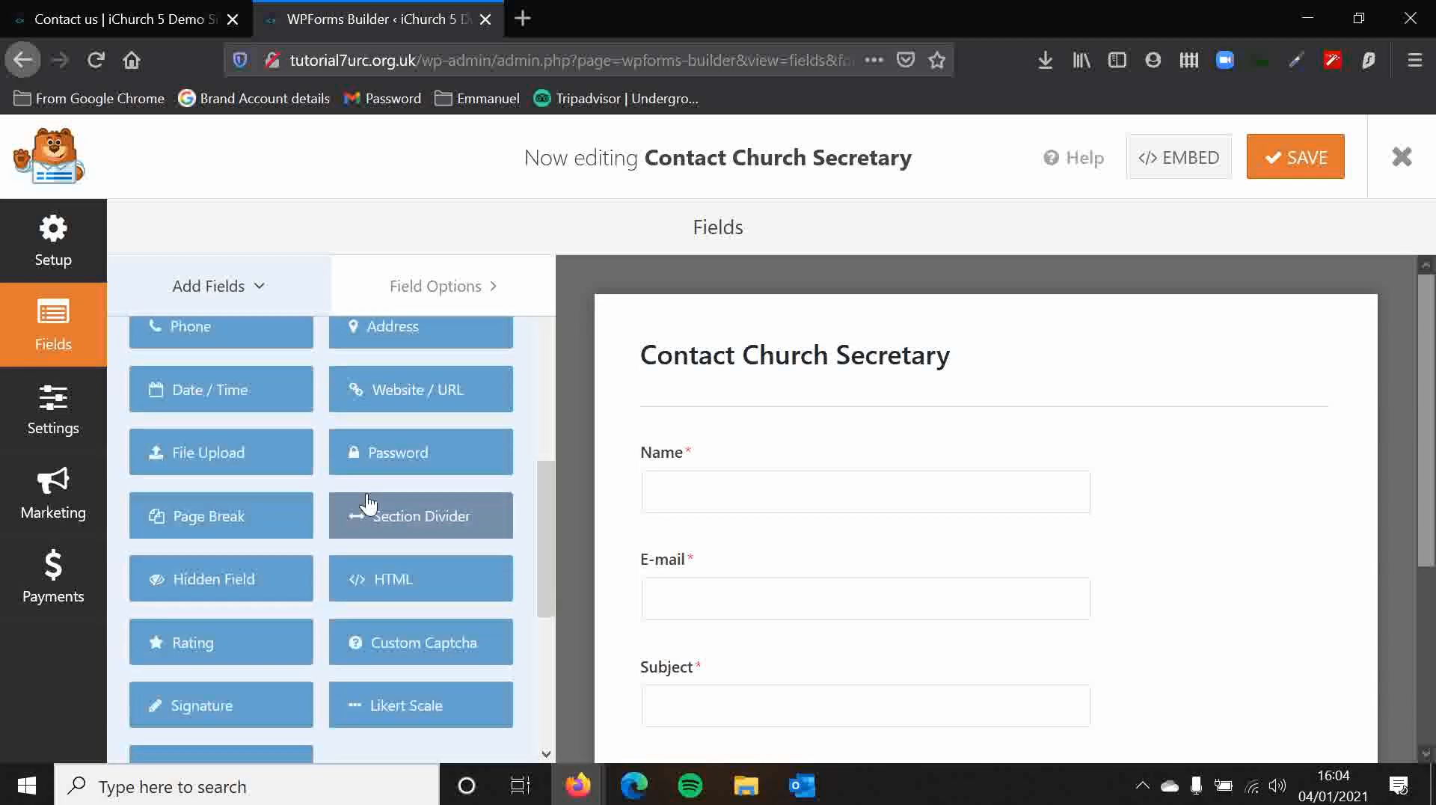
{"action": "left_click", "coordinate": [384, 452]}
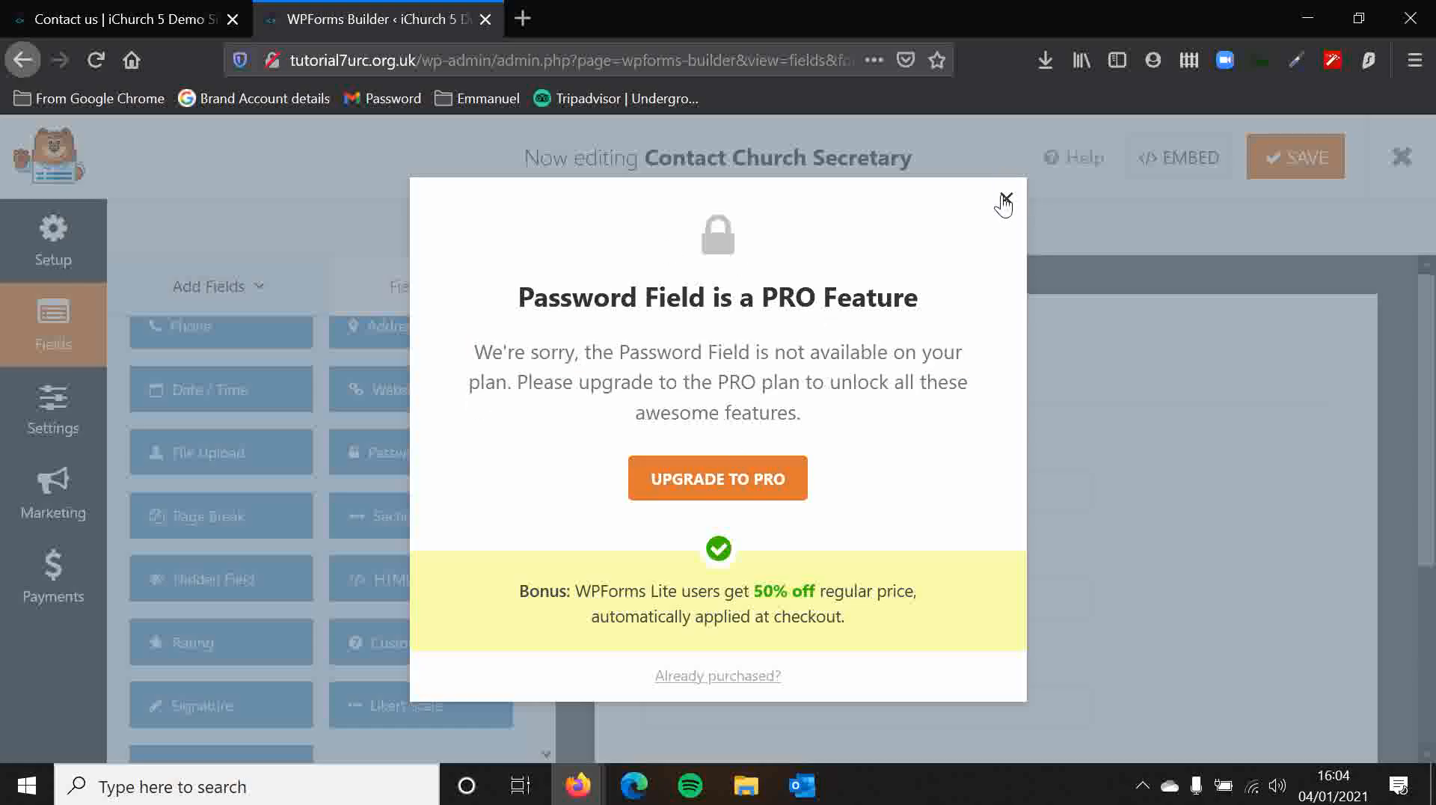
{"action": "left_click", "coordinate": [1007, 198]}
{"action": "scroll", "coordinate": [374, 445], "scroll_direction": "up", "scroll_amount": 2}
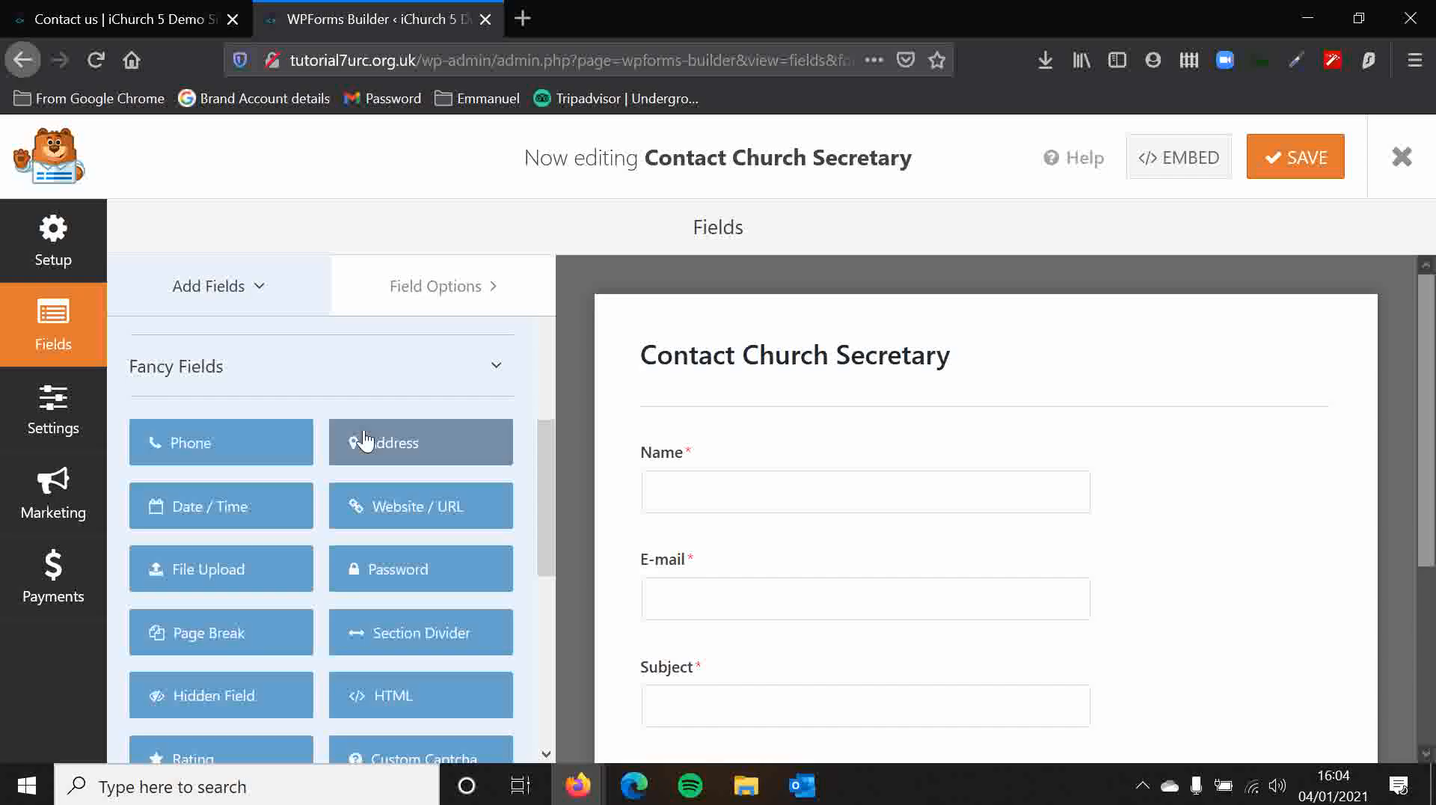
{"action": "scroll", "coordinate": [315, 561], "scroll_direction": "down", "scroll_amount": 2}
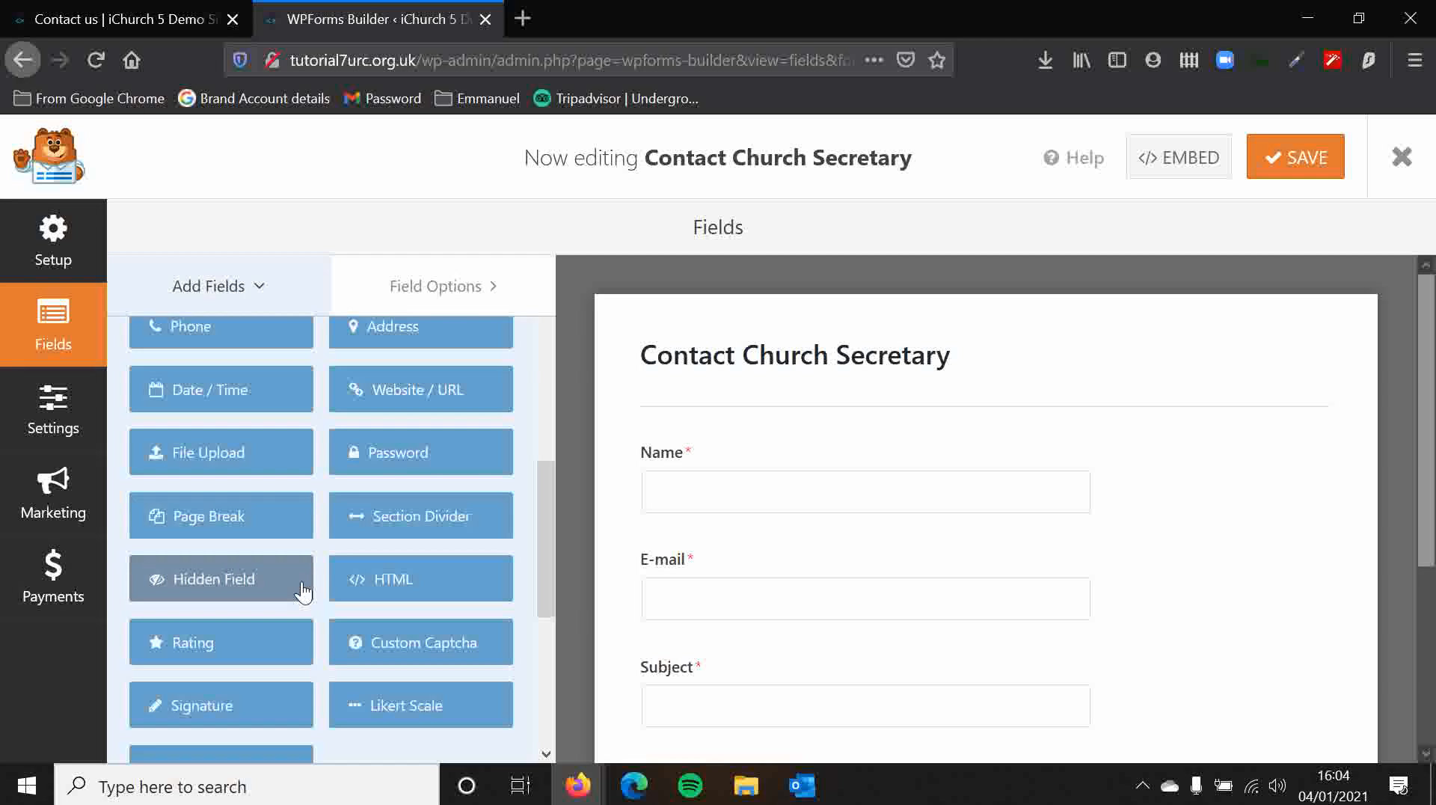
{"action": "scroll", "coordinate": [303, 591], "scroll_direction": "down", "scroll_amount": 2}
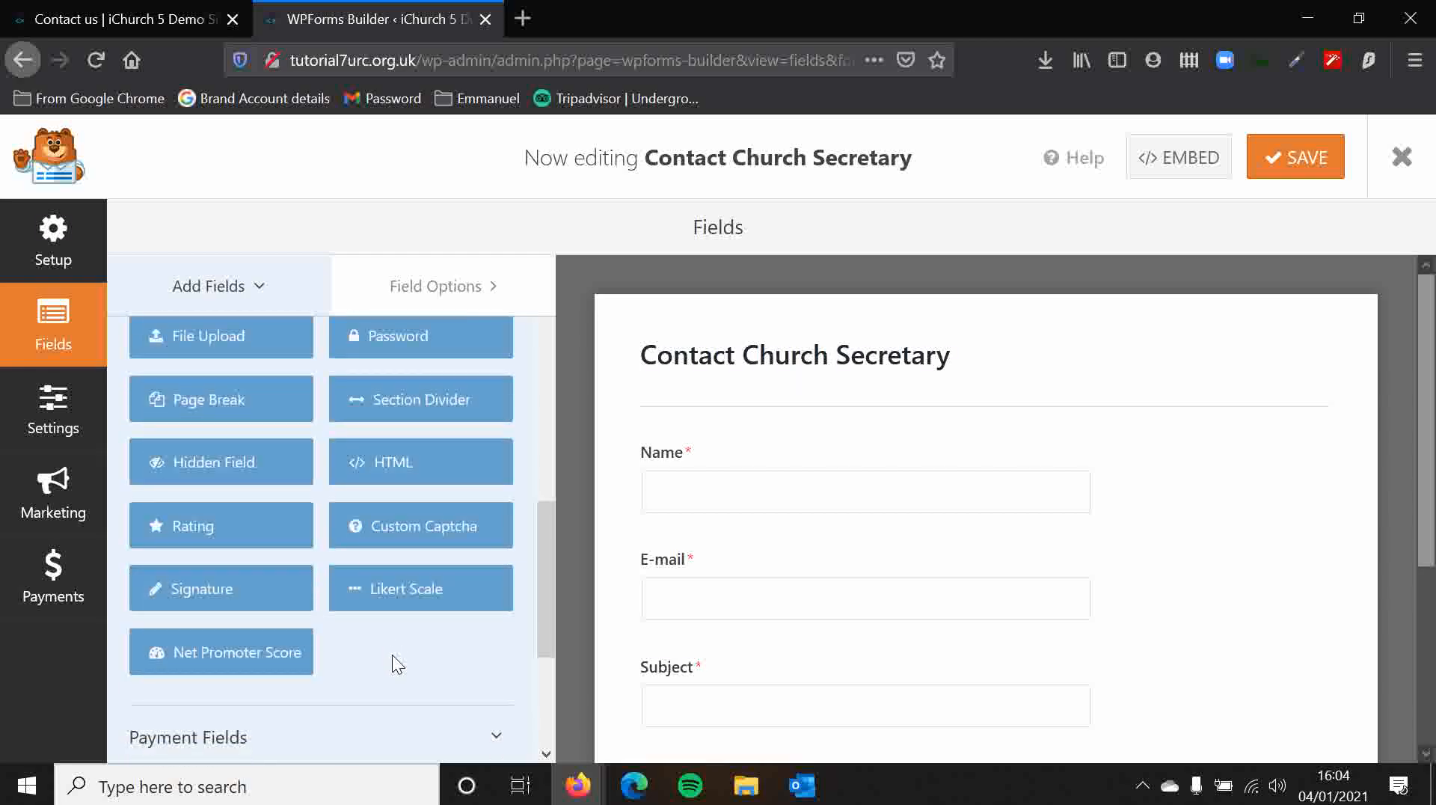
{"action": "scroll", "coordinate": [393, 658], "scroll_direction": "up", "scroll_amount": 10}
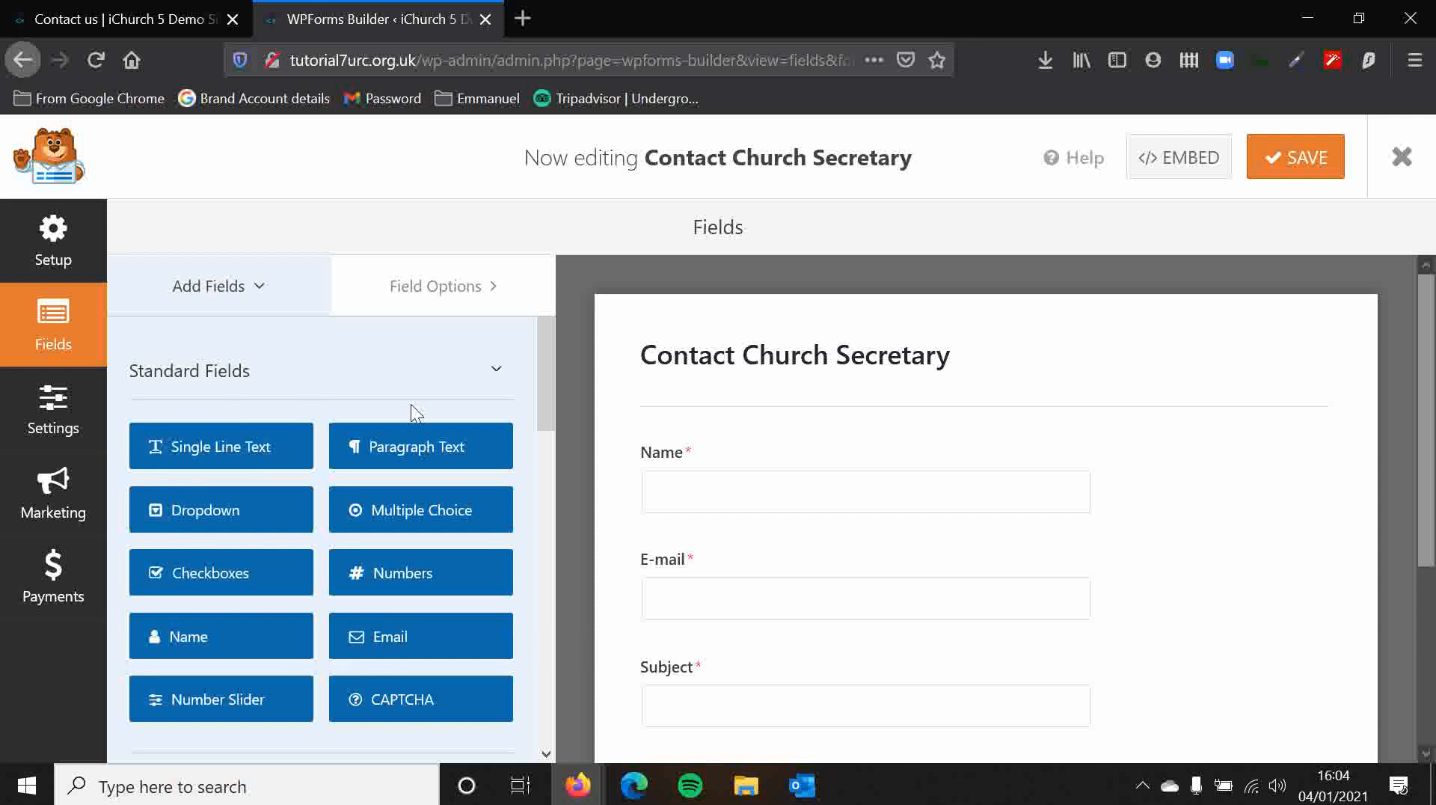
- Review the Name field's options, switching its Format to First Last and back to Simple
{"action": "left_click", "coordinate": [493, 300]}
{"action": "scroll", "coordinate": [329, 422], "scroll_direction": "down", "scroll_amount": 2}
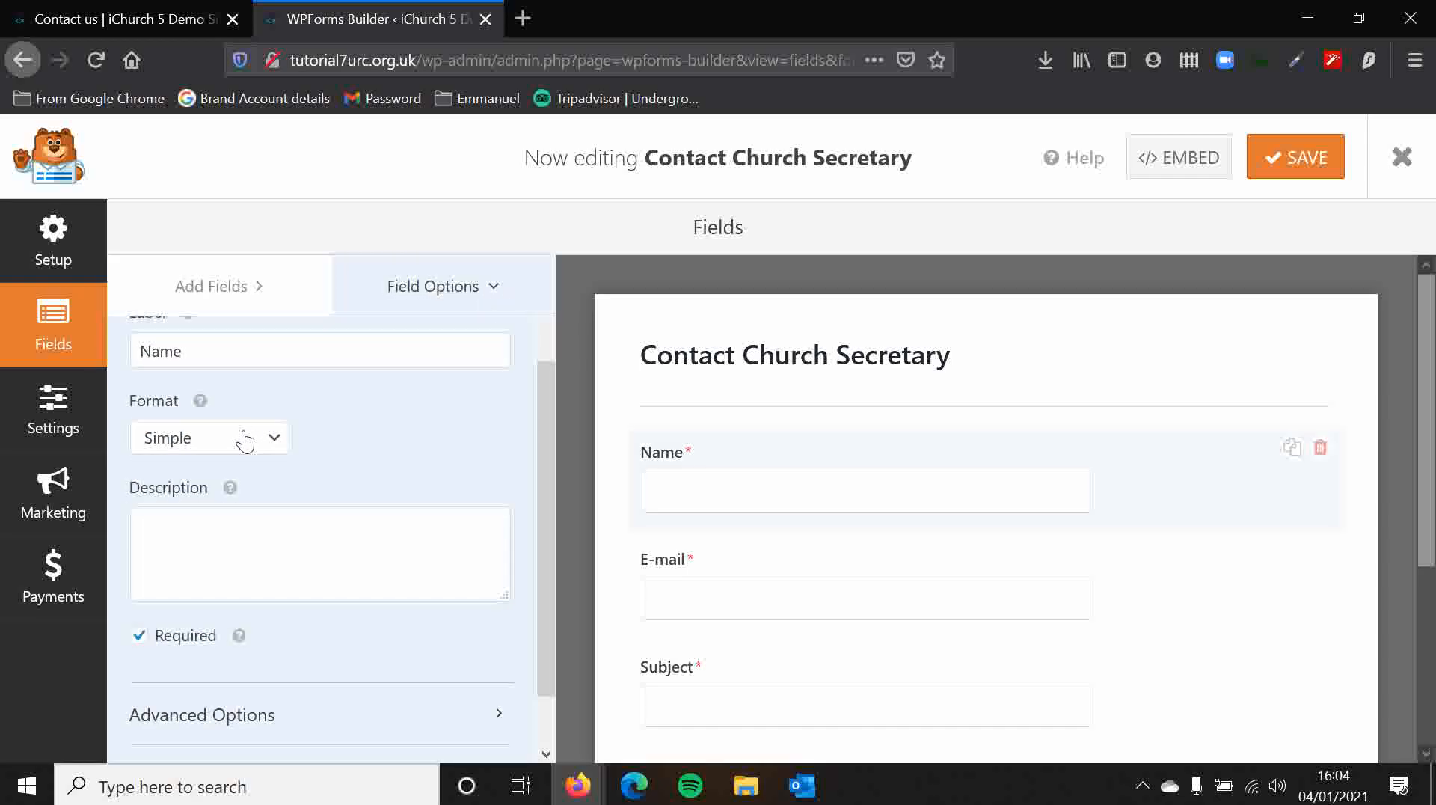
{"action": "left_click", "coordinate": [247, 440]}
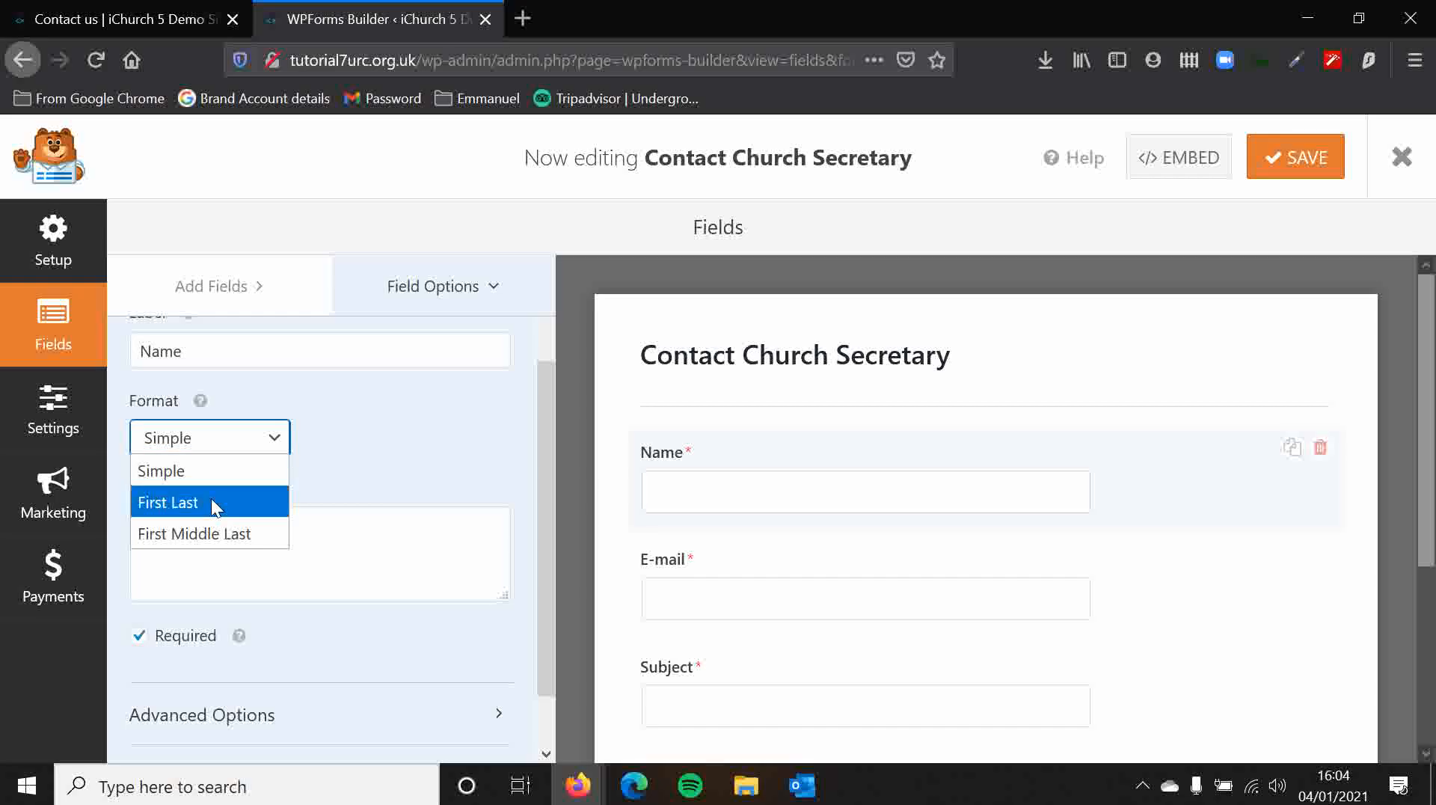
{"action": "left_click", "coordinate": [234, 445]}
{"action": "scroll", "coordinate": [367, 443], "scroll_direction": "up", "scroll_amount": 2}
{"action": "left_click", "coordinate": [217, 557]}
{"action": "left_click", "coordinate": [235, 620]}
{"action": "left_click", "coordinate": [239, 571]}
{"action": "left_click", "coordinate": [235, 585]}
{"action": "scroll", "coordinate": [299, 554], "scroll_direction": "down", "scroll_amount": 3}
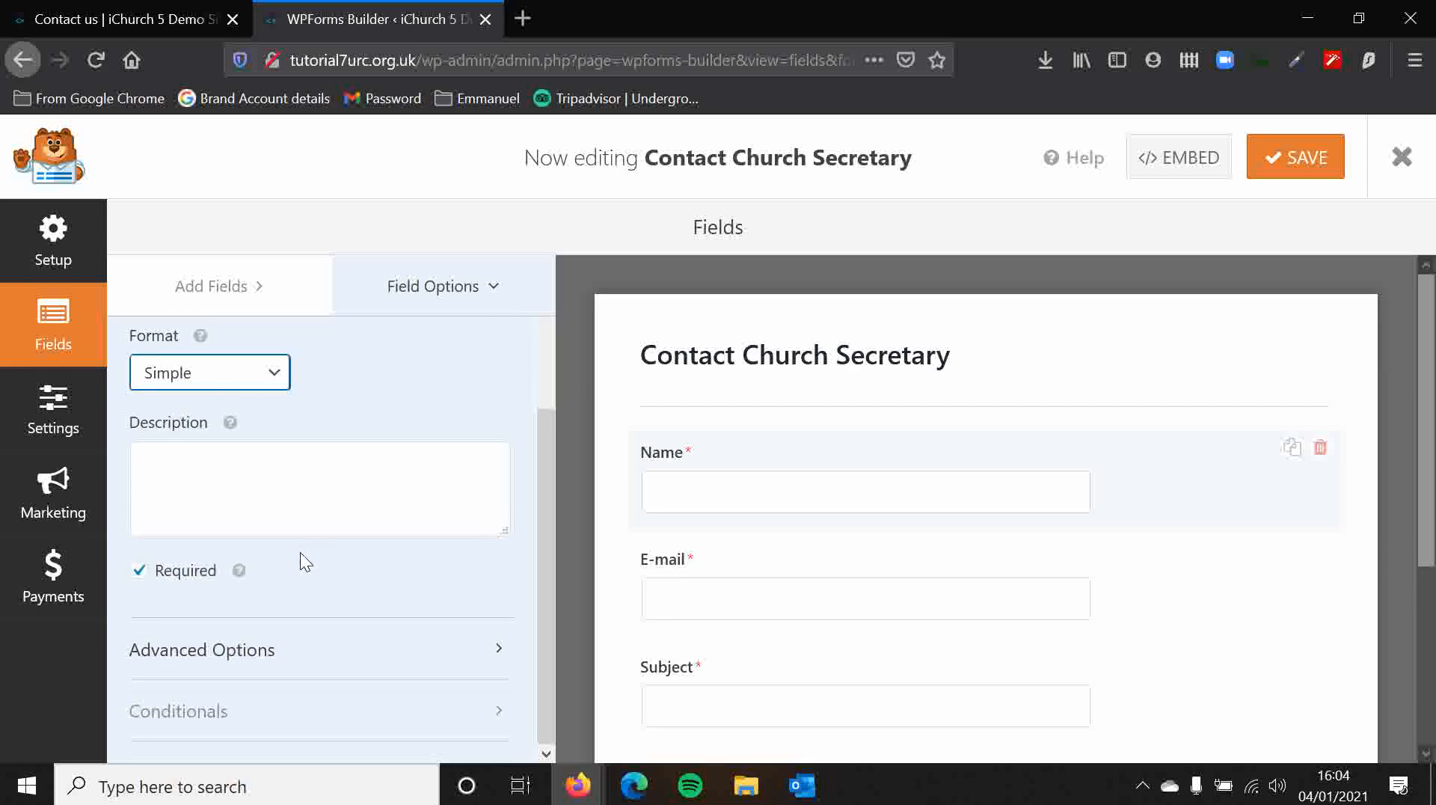
{"action": "scroll", "coordinate": [385, 442], "scroll_direction": "up", "scroll_amount": 2}
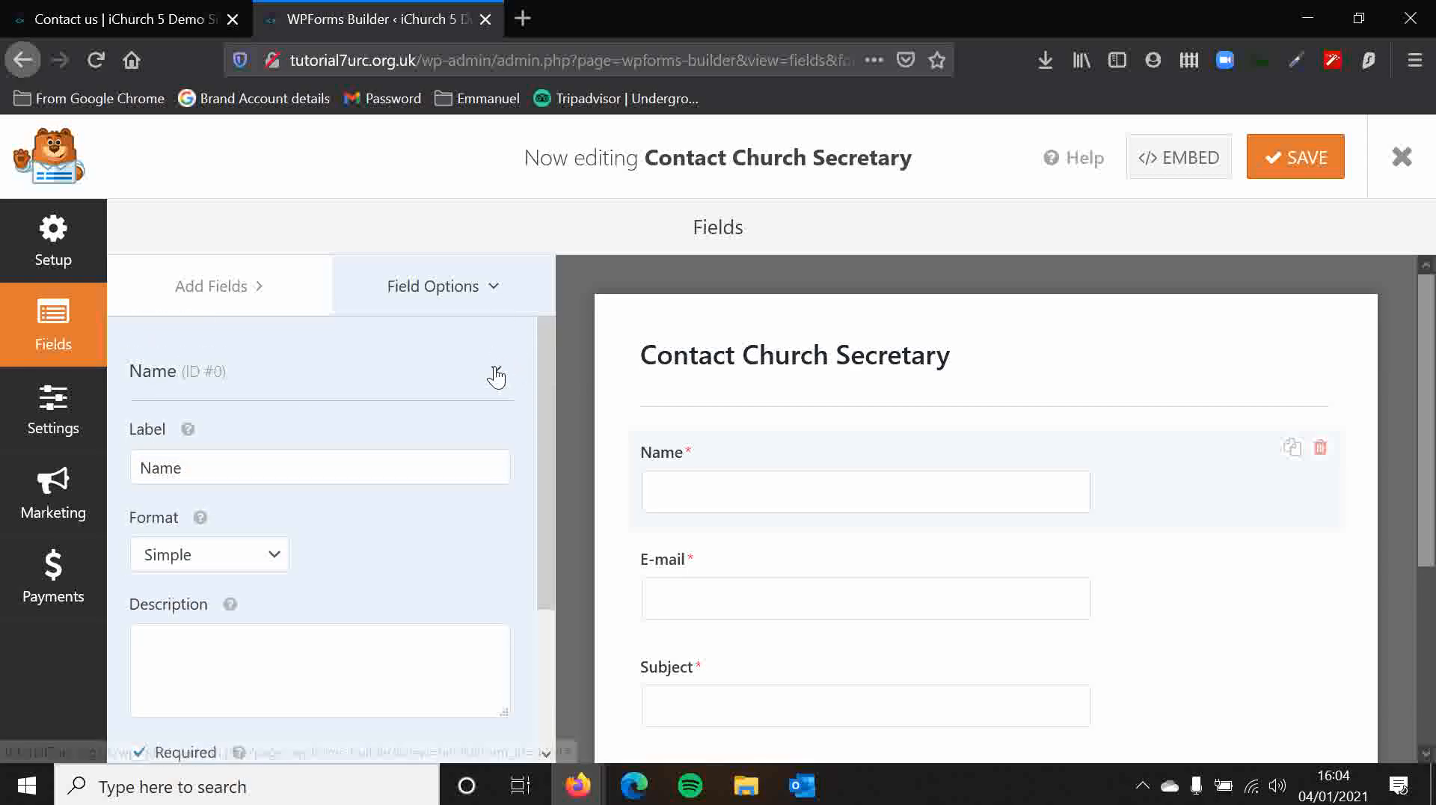
{"action": "left_click", "coordinate": [496, 377]}
- Examine the field options of the E-mail field and the Subject field in the form
{"action": "left_click", "coordinate": [713, 567]}
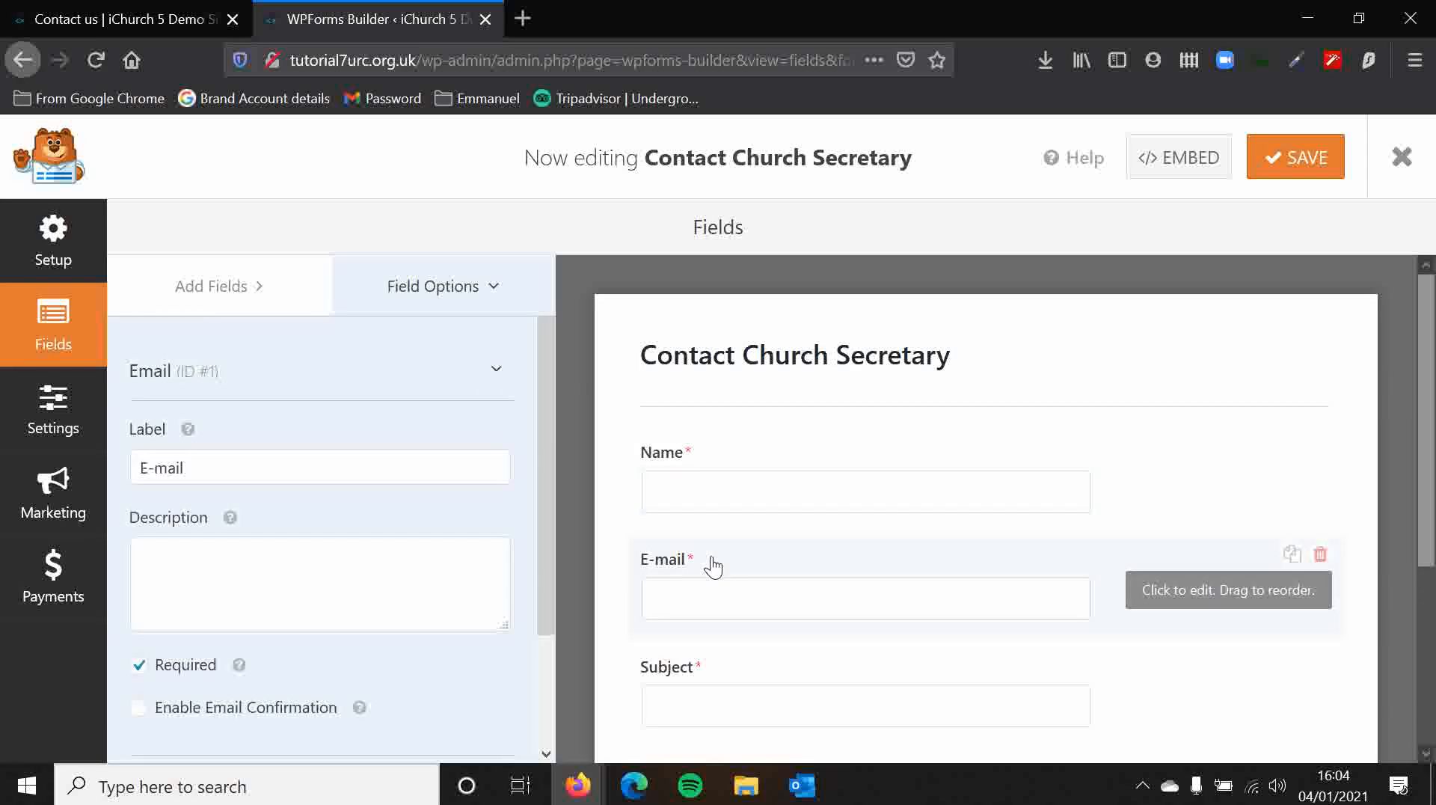
{"action": "scroll", "coordinate": [314, 568], "scroll_direction": "down", "scroll_amount": 2}
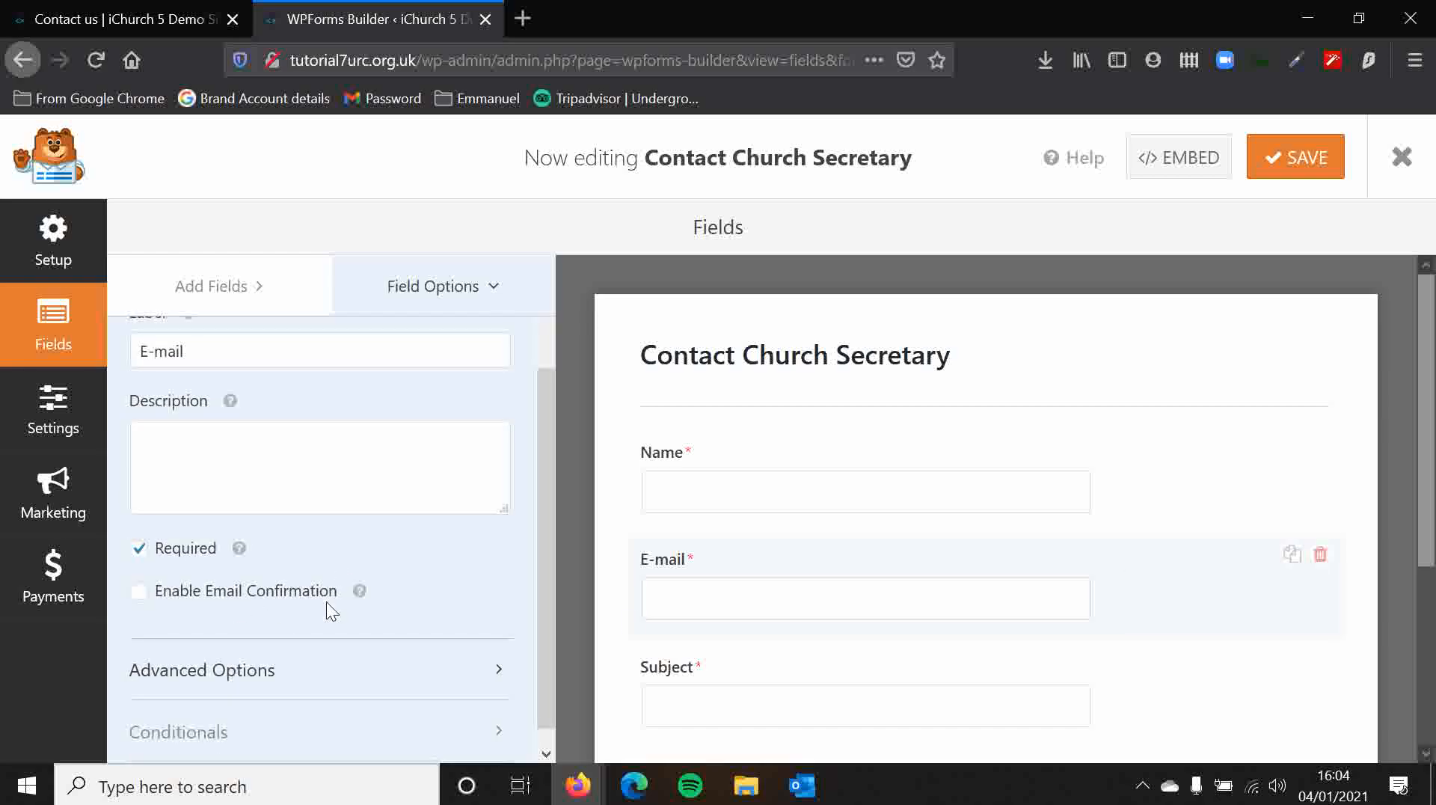
{"action": "left_click", "coordinate": [674, 673]}
{"action": "scroll", "coordinate": [337, 531], "scroll_direction": "up", "scroll_amount": 2}
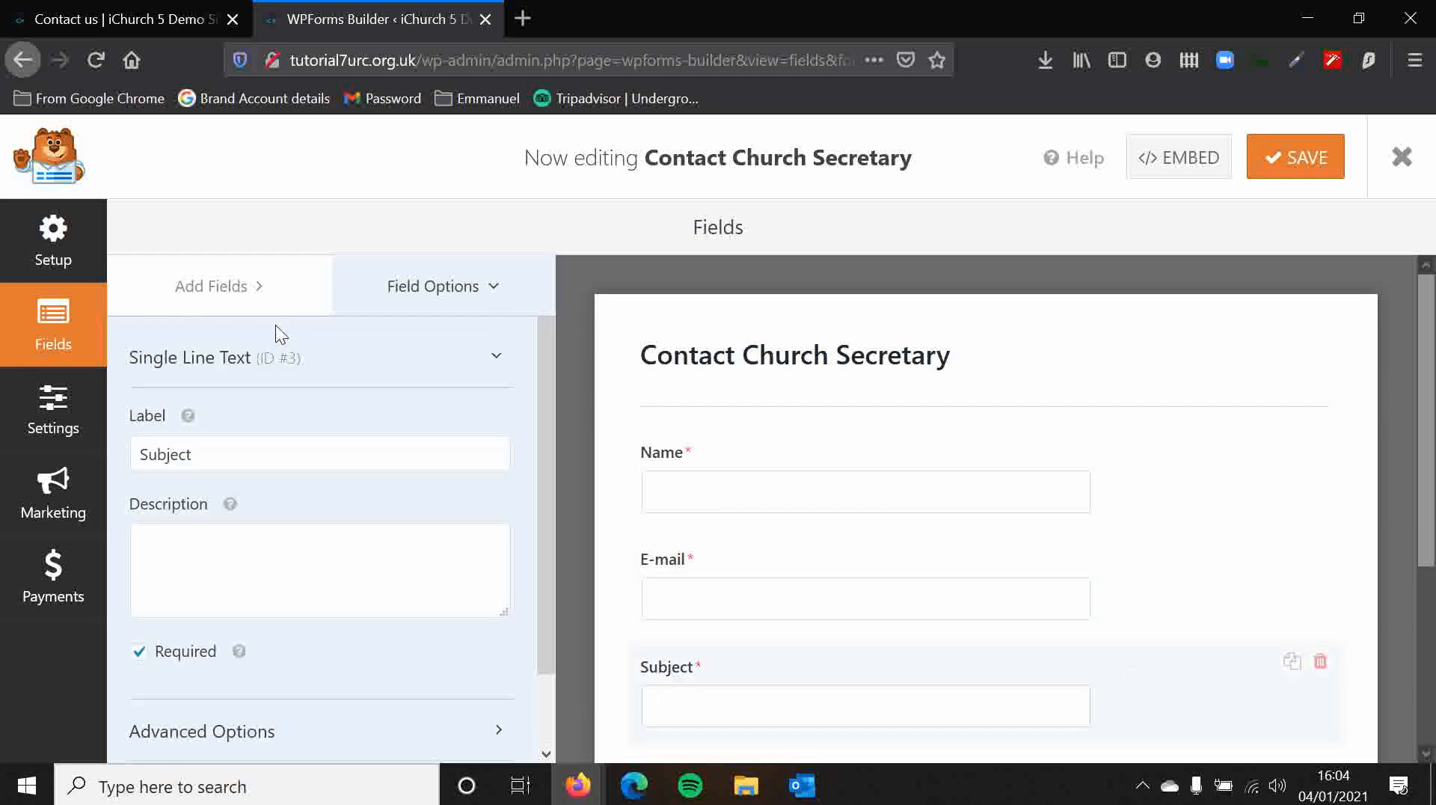
{"action": "left_click", "coordinate": [449, 375]}
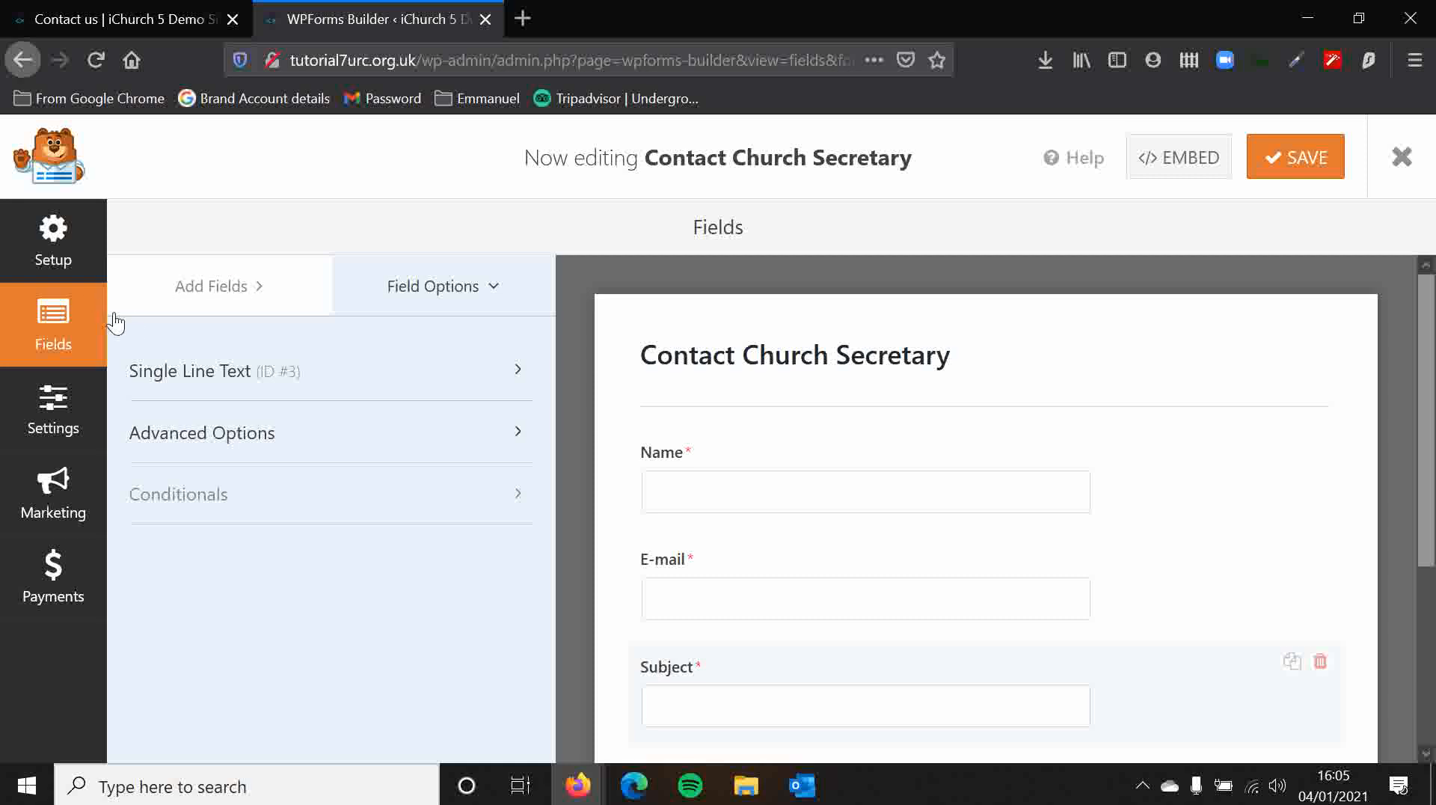
- Open the form's notification settings and examine the Send To Email Address value and its help text
{"action": "left_click", "coordinate": [49, 411]}
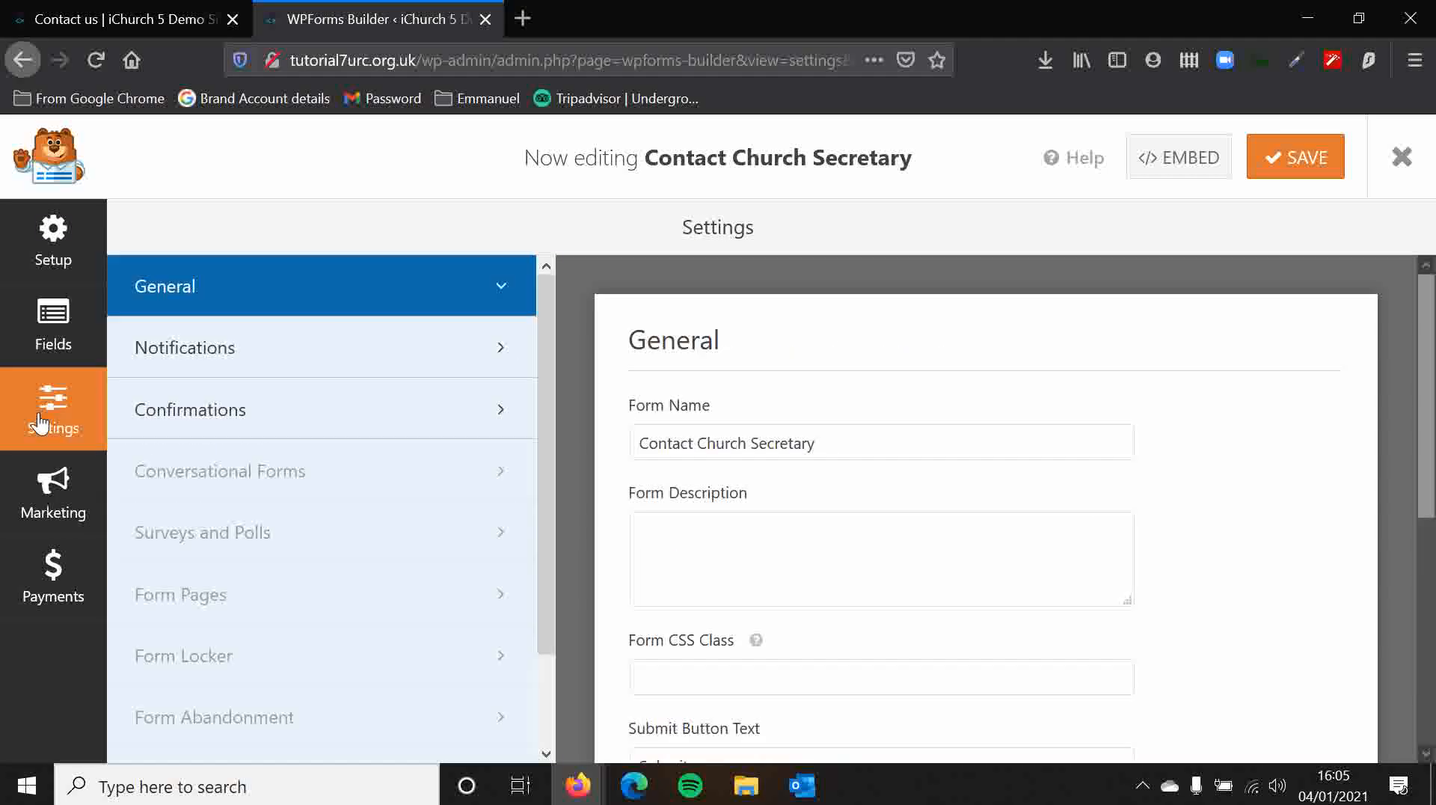
{"action": "left_click", "coordinate": [258, 362]}
{"action": "left_click_drag", "start_coordinate": [767, 475], "coordinate": [638, 479]}
{"action": "left_click", "coordinate": [780, 479]}
{"action": "left_click", "coordinate": [865, 319]}
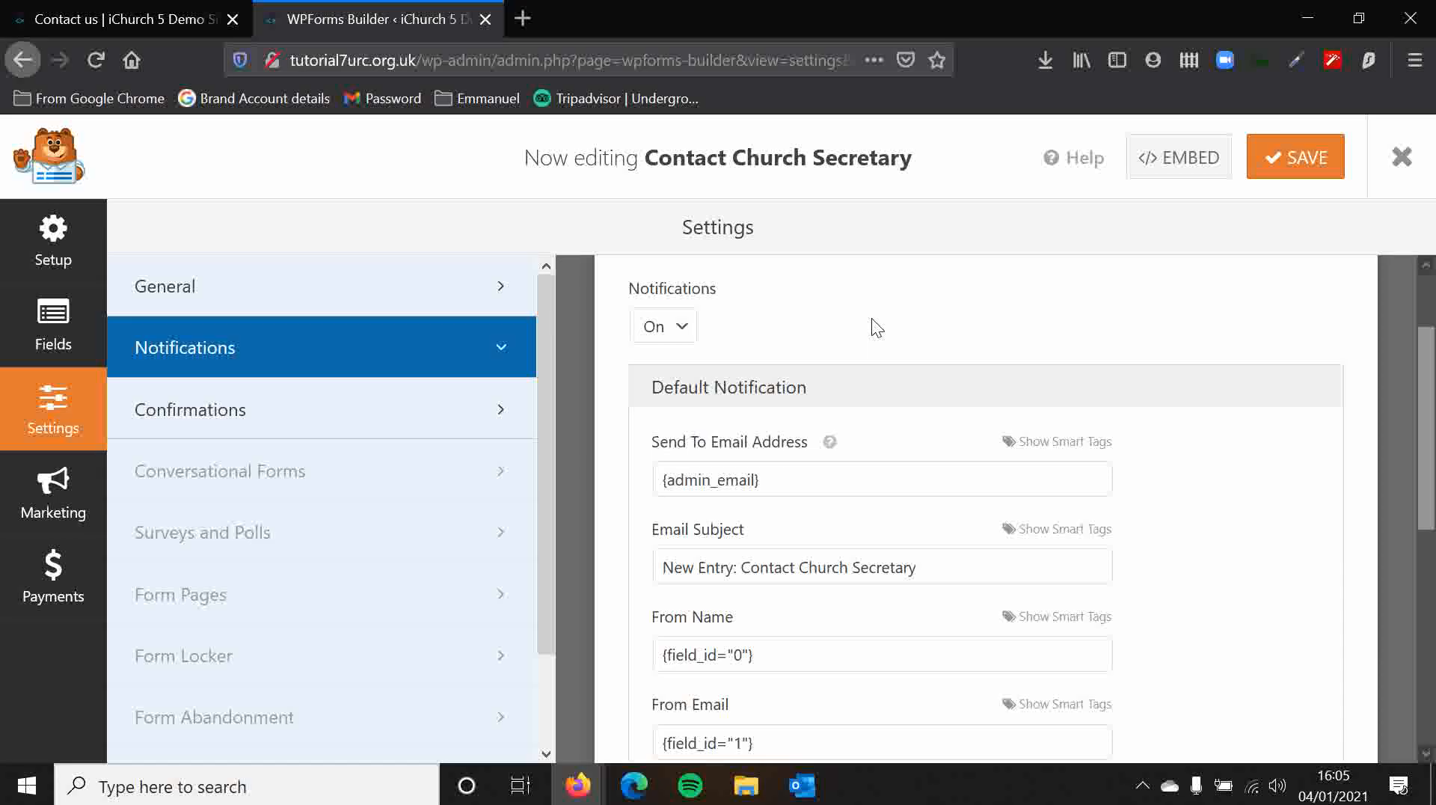
{"action": "left_click_drag", "start_coordinate": [830, 484], "coordinate": [454, 490]}
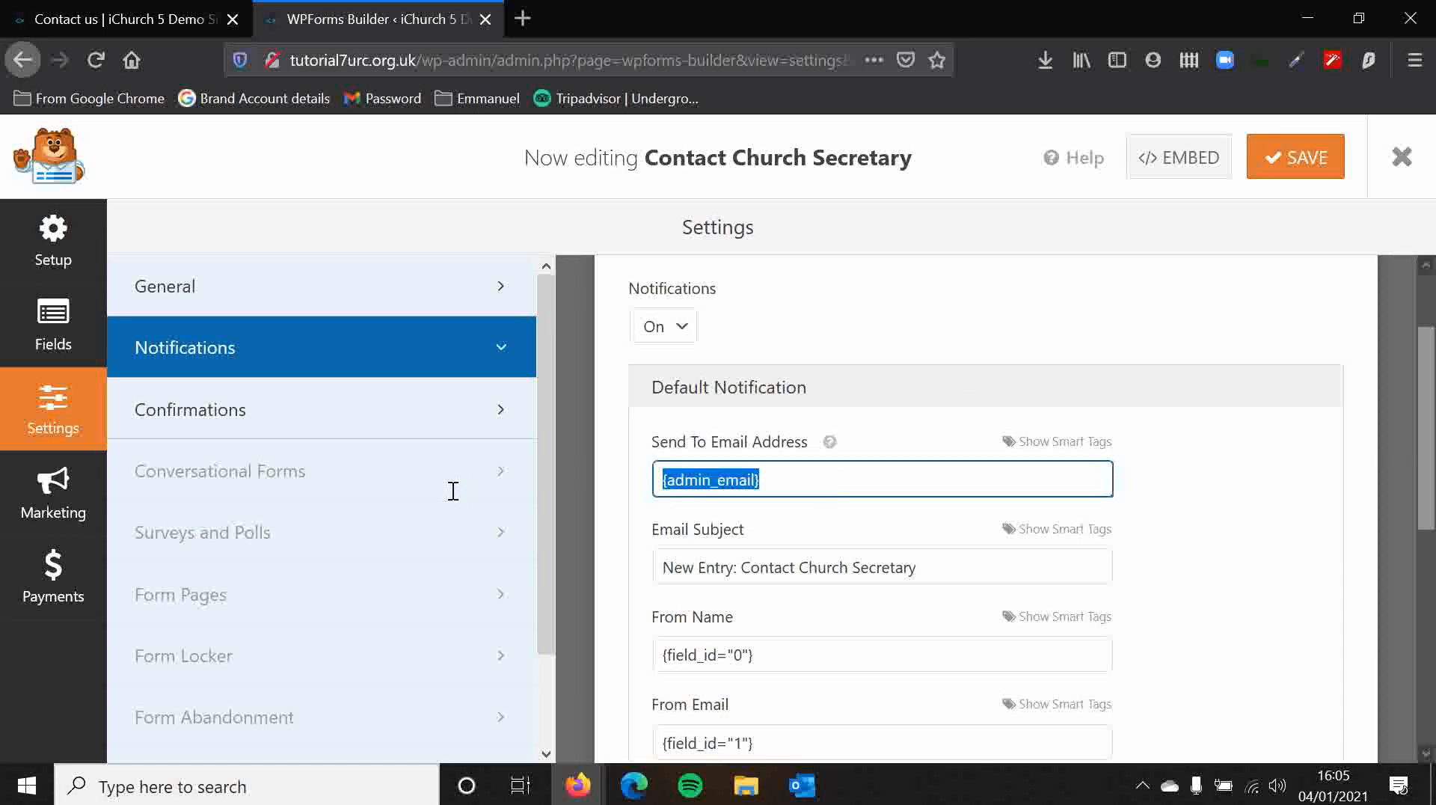
{"action": "left_click", "coordinate": [799, 481]}
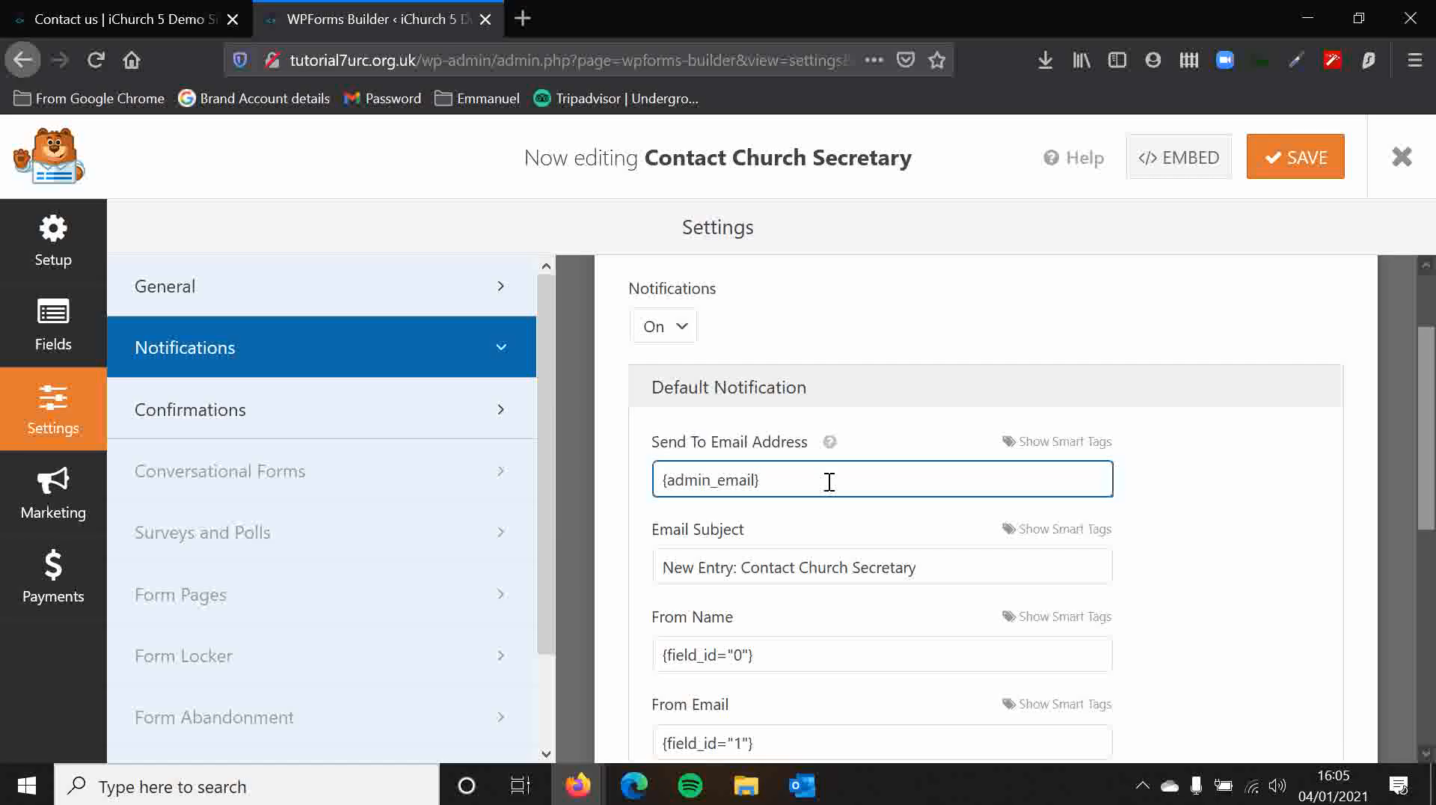
{"action": "mouse_move", "coordinate": [832, 446]}
{"action": "left_click_drag", "start_coordinate": [702, 543], "coordinate": [720, 540]}
{"action": "left_click_drag", "start_coordinate": [776, 481], "coordinate": [644, 475]}
{"action": "left_click", "coordinate": [627, 474]}
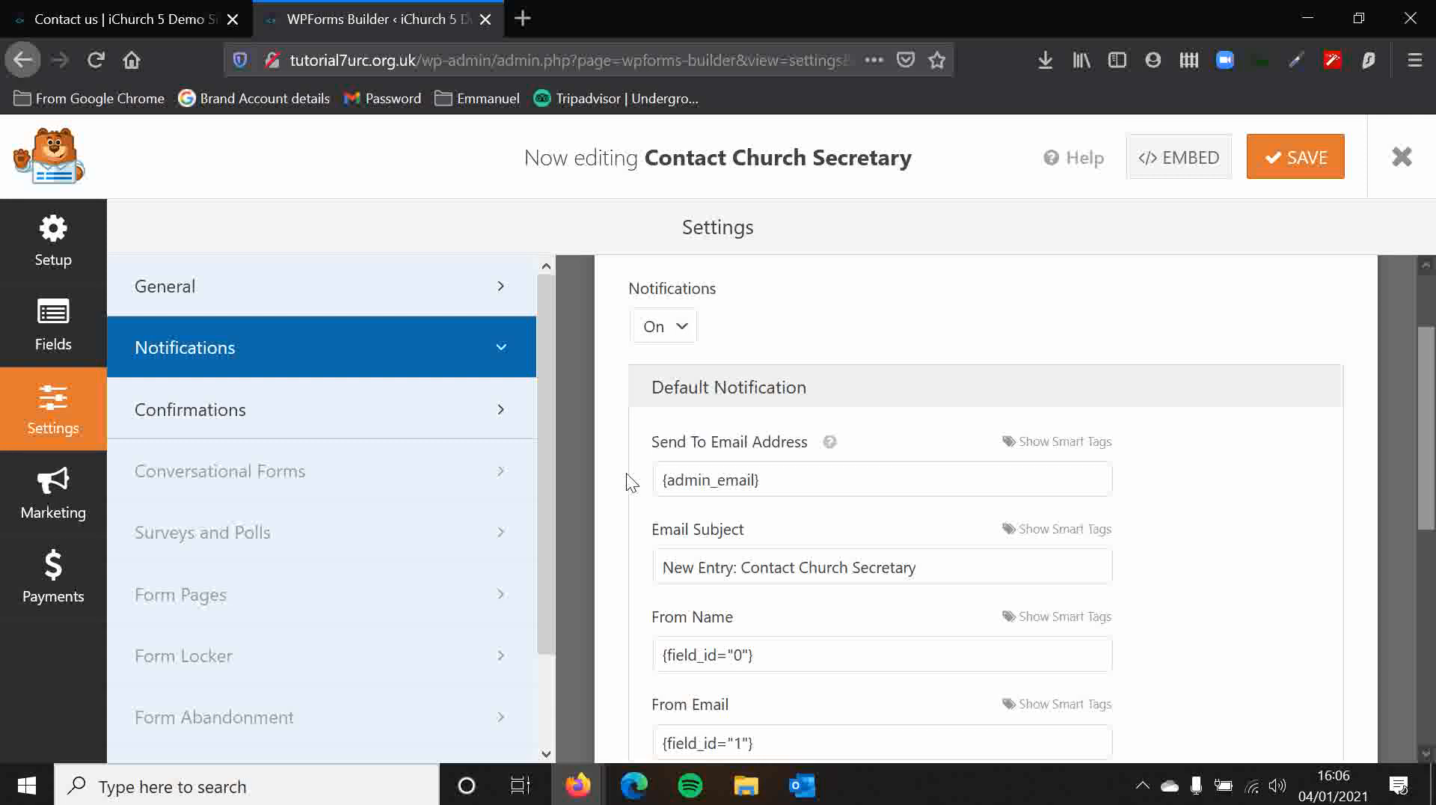
- Add secretary and treasurer as comma-separated recipients after {admin_email} in the notification's Send To Email Address
{"action": "left_click", "coordinate": [795, 485]}
{"action": "left_click", "coordinate": [633, 424]}
{"action": "left_click", "coordinate": [783, 477]}
{"action": "type", "text": ", s"}
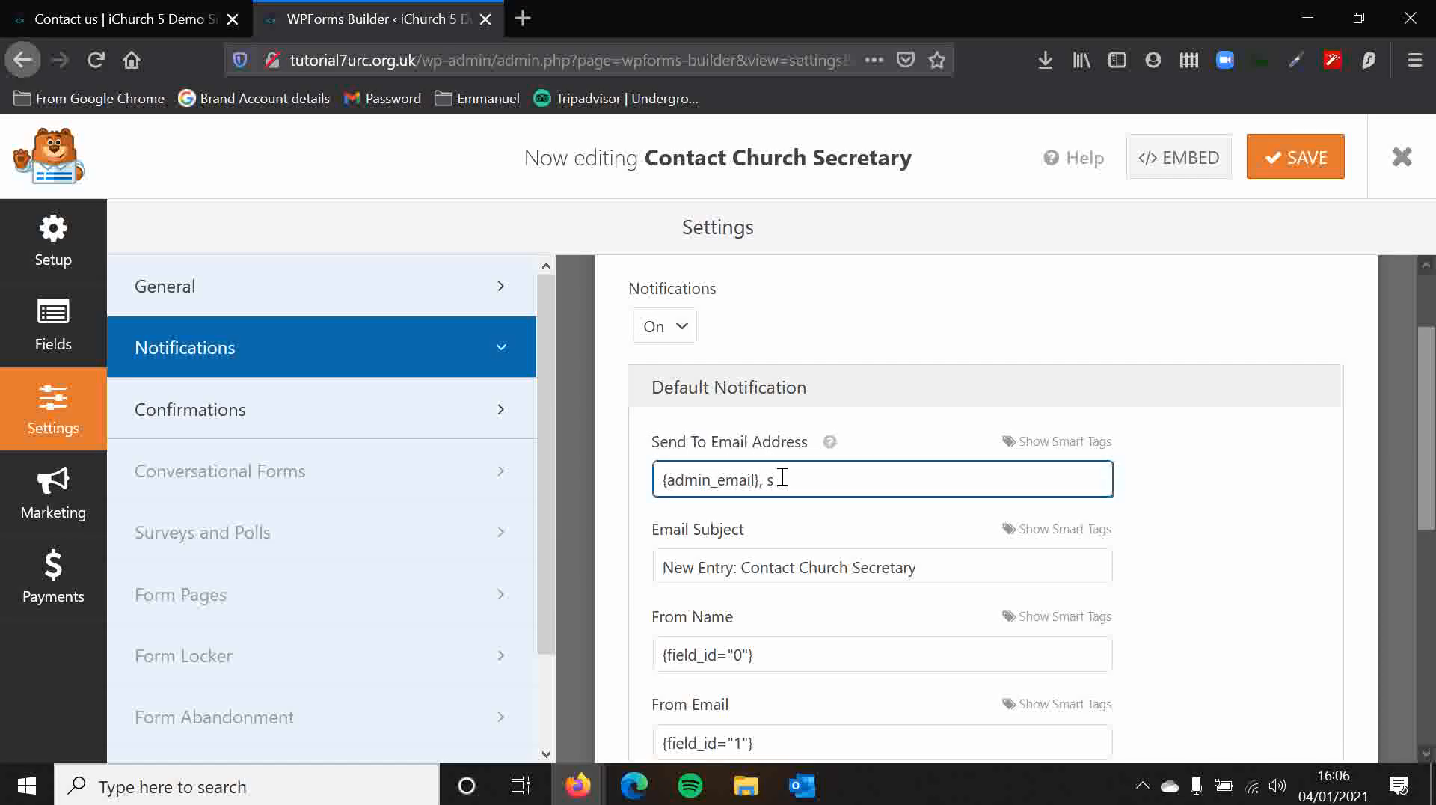
{"action": "type", "text": "ecretary, treasurer"}
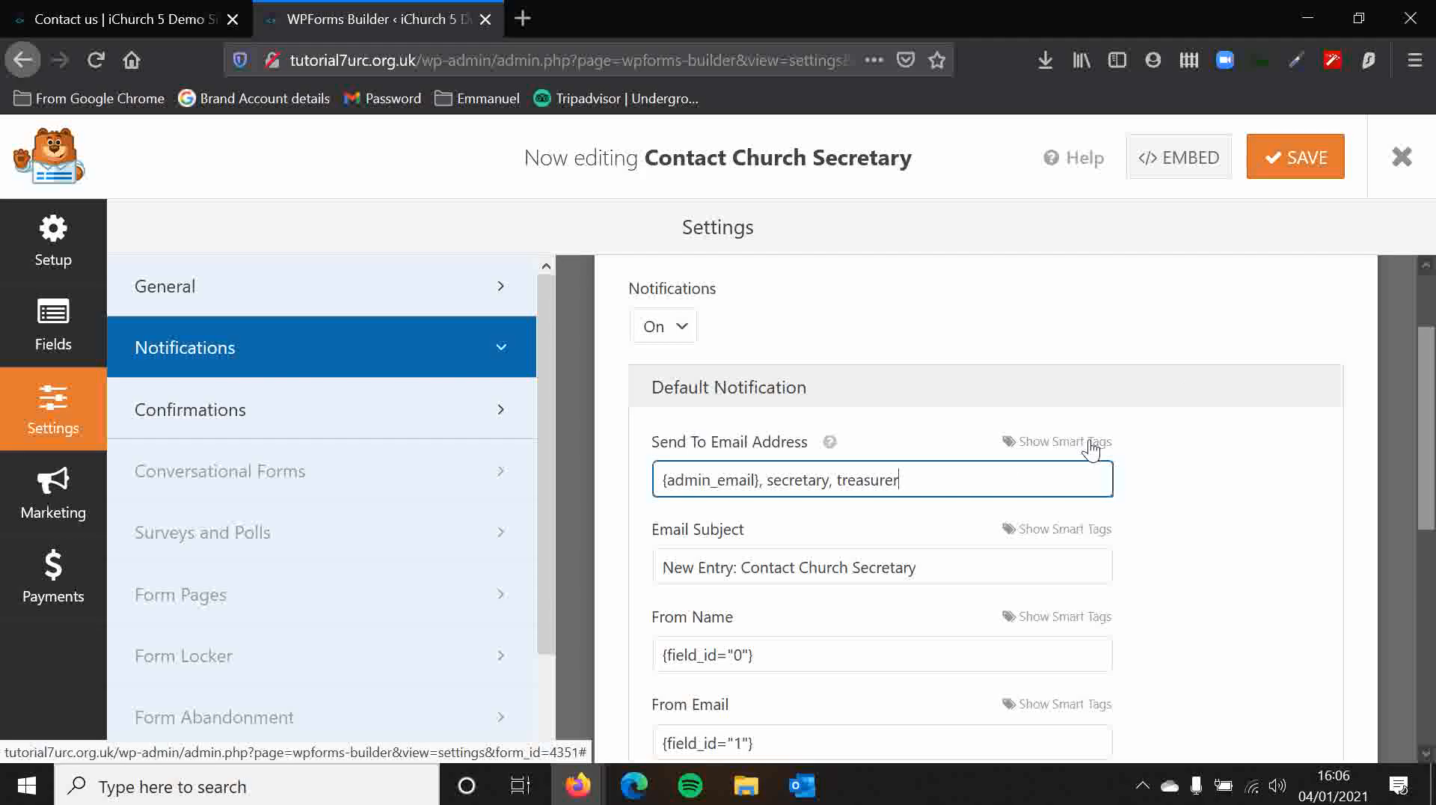
- Remove the secretary and treasurer recipients from Send To Email Address, keeping only {admin_email}
{"action": "left_click_drag", "start_coordinate": [972, 479], "coordinate": [759, 480]}
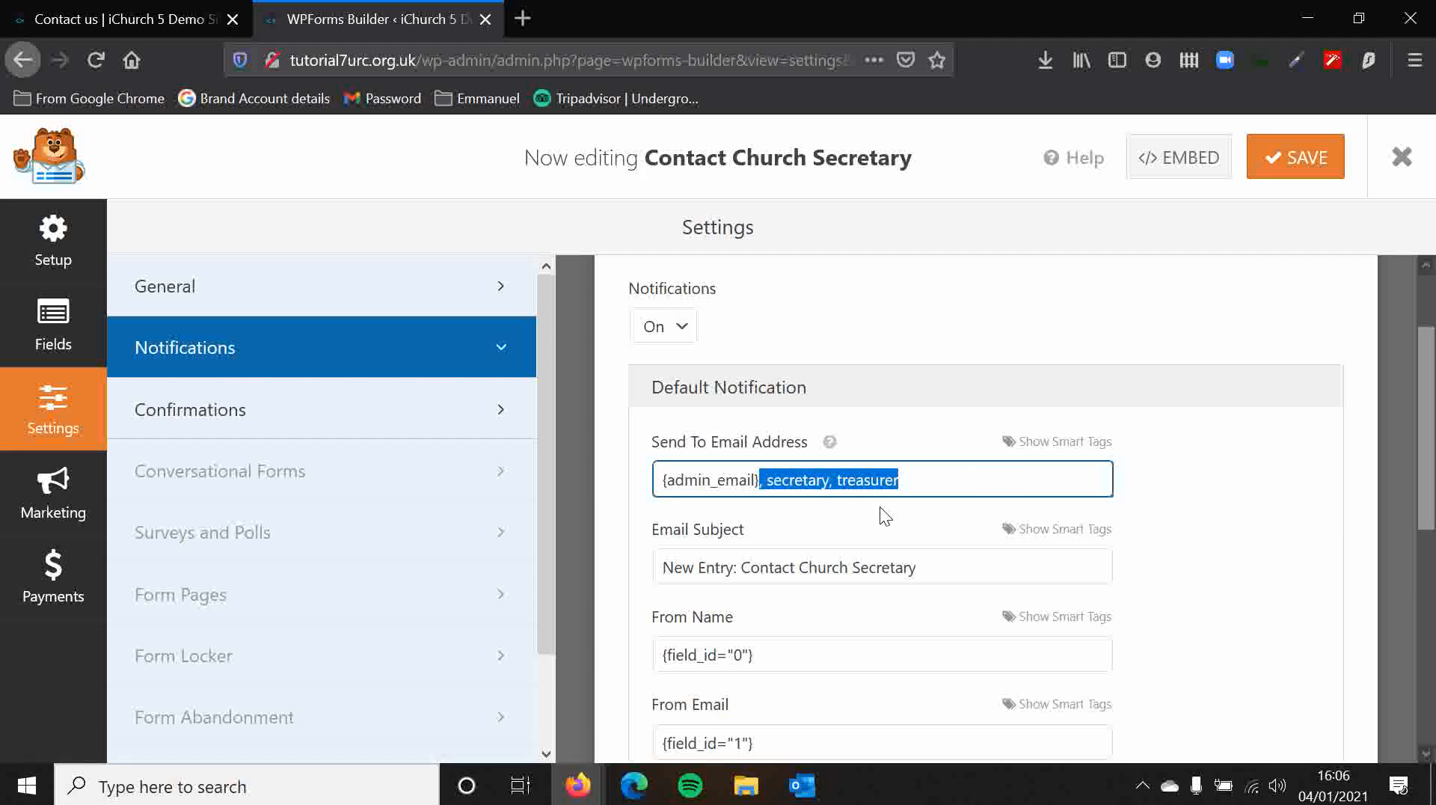
{"action": "key", "text": "BackSpace"}
{"action": "left_click_drag", "start_coordinate": [905, 480], "coordinate": [636, 479]}
{"action": "left_click_drag", "start_coordinate": [767, 484], "coordinate": [613, 484]}
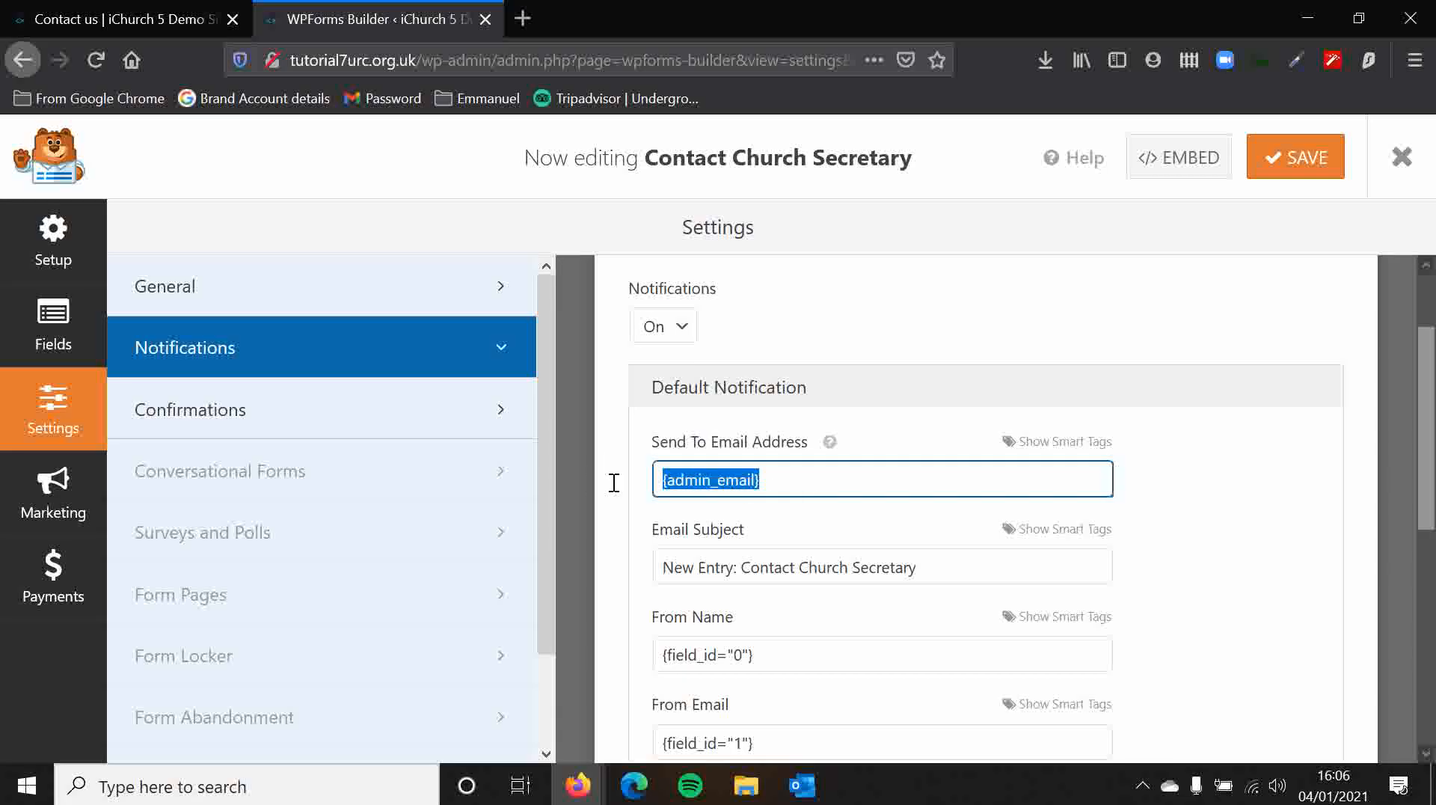
{"action": "left_click", "coordinate": [613, 482]}
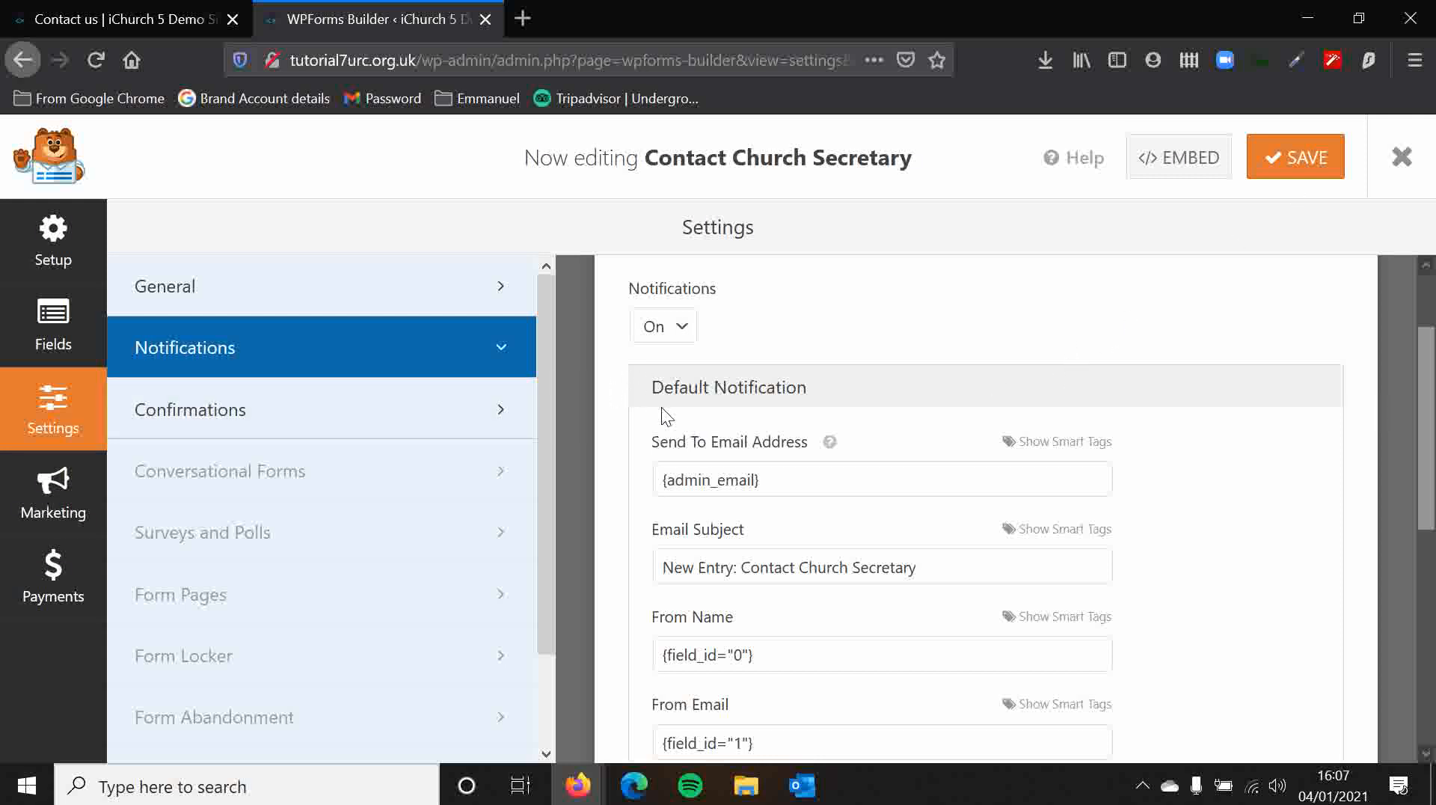
- Go back to the form's General settings and exit the form builder without saving the changes
{"action": "left_click", "coordinate": [459, 303]}
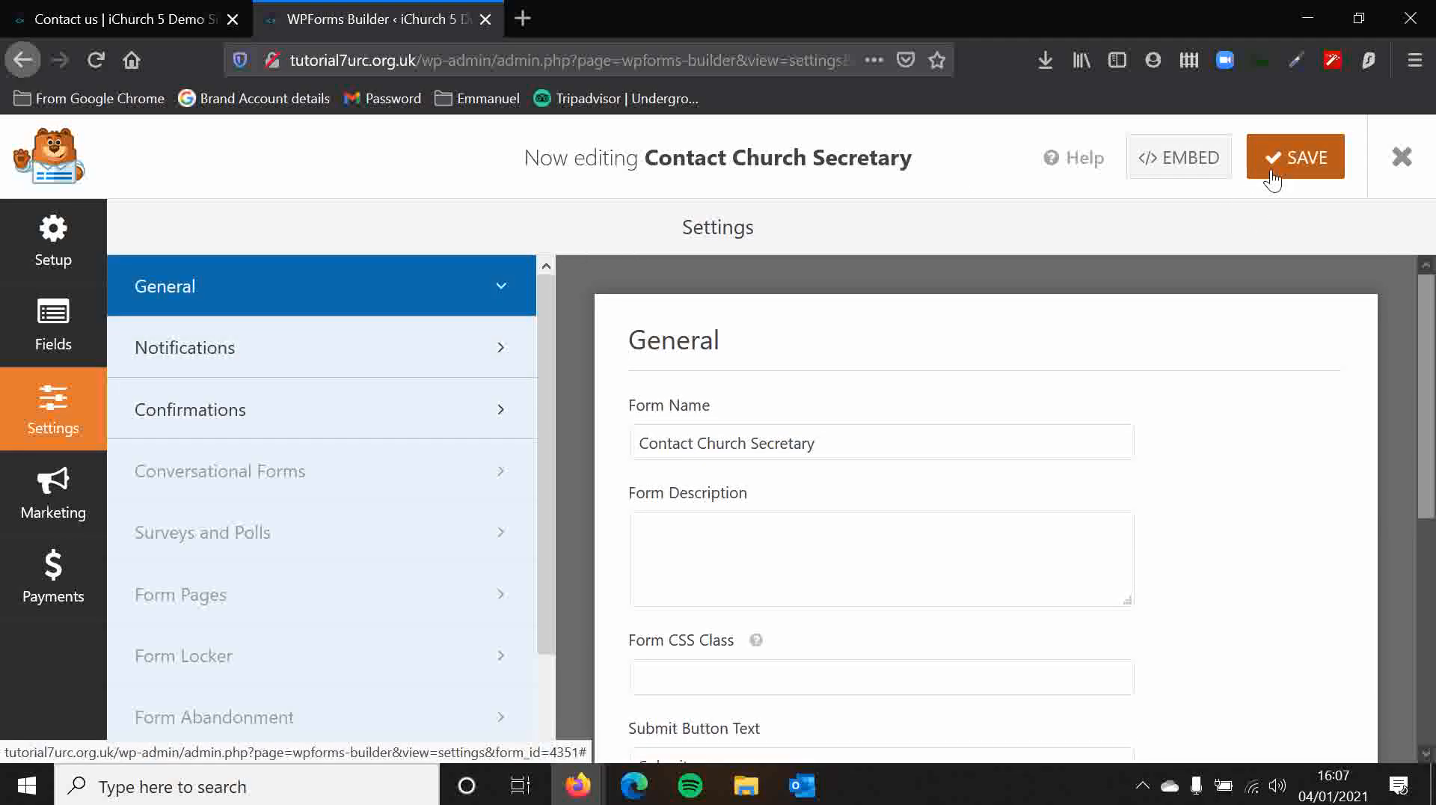
{"action": "left_click", "coordinate": [1383, 186]}
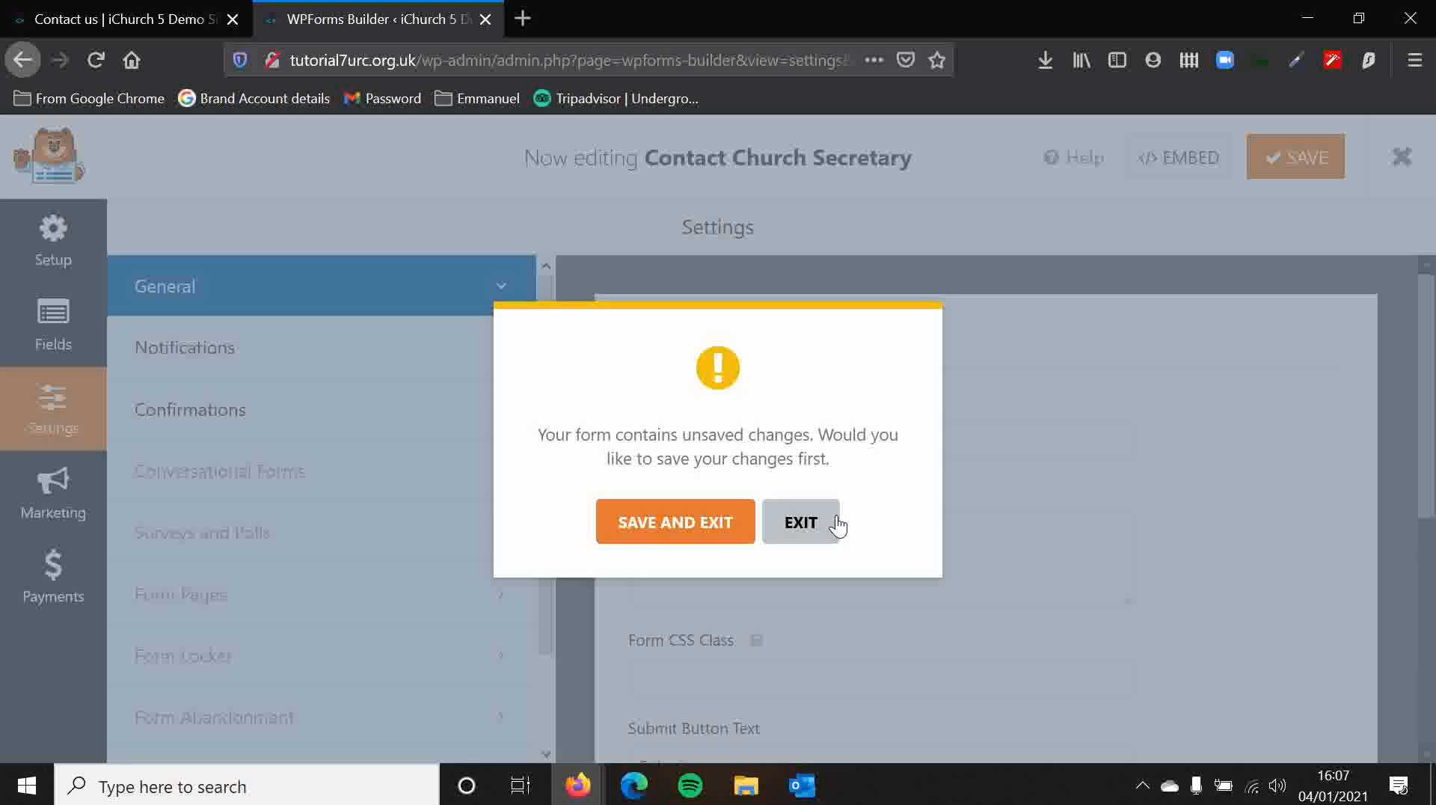
{"action": "left_click", "coordinate": [787, 517]}
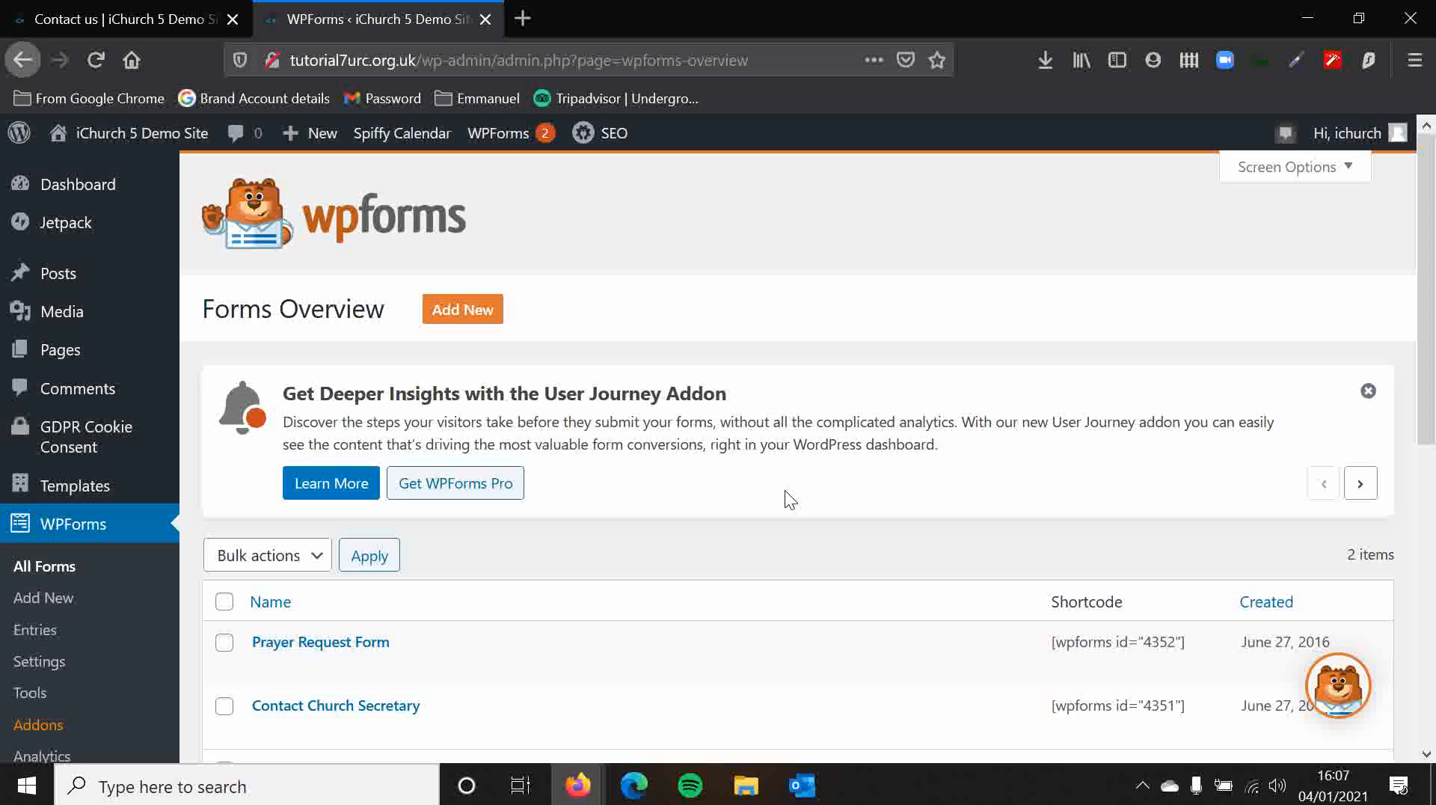
- Examine the Forms Overview list, including the Prayer Request Form entry and the Shortcode column
{"action": "scroll", "coordinate": [789, 499], "scroll_direction": "down", "scroll_amount": 2}
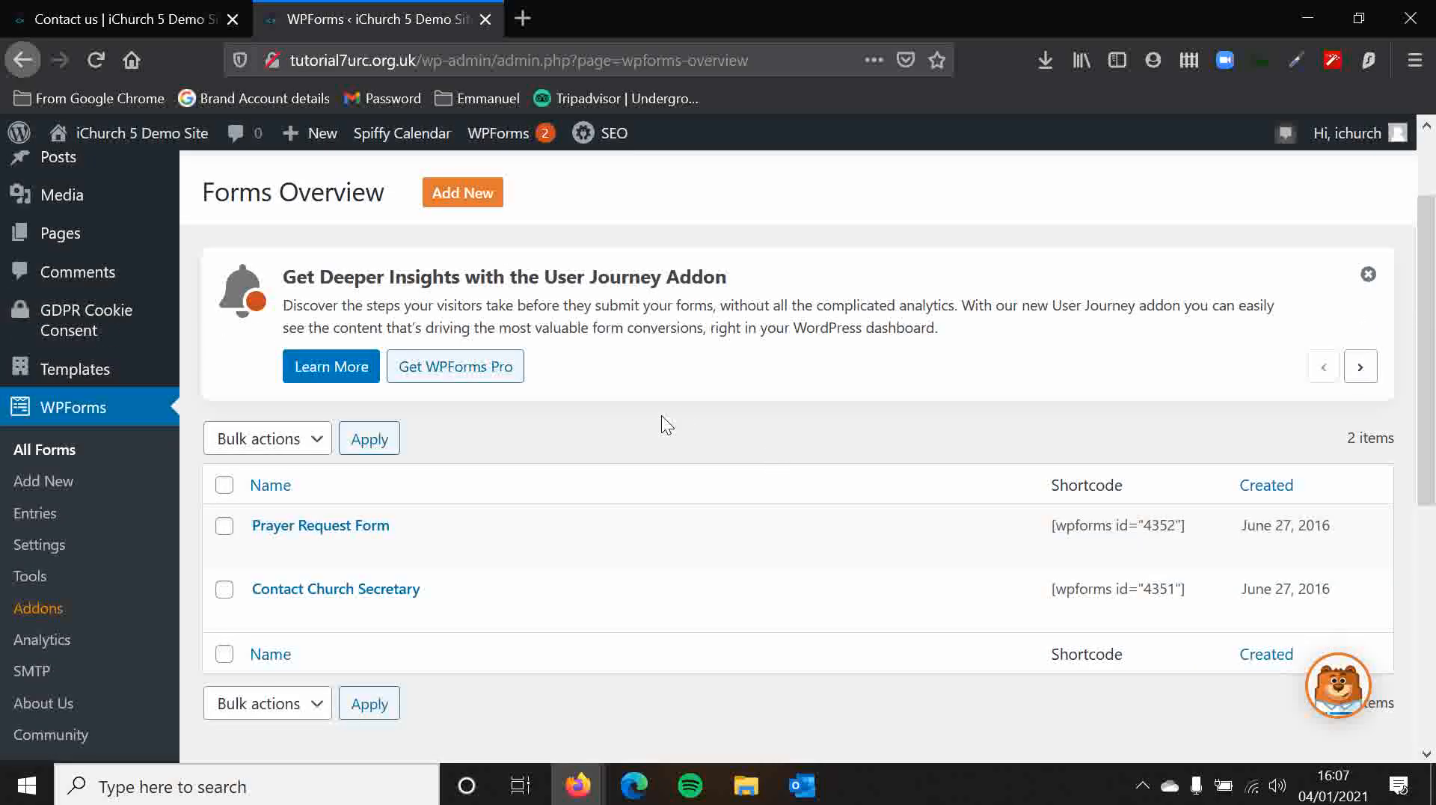
{"action": "scroll", "coordinate": [663, 419], "scroll_direction": "up", "scroll_amount": 2}
{"action": "scroll", "coordinate": [683, 433], "scroll_direction": "down", "scroll_amount": 2}
{"action": "left_click_drag", "start_coordinate": [428, 524], "coordinate": [242, 524]}
{"action": "left_click", "coordinate": [588, 418]}
{"action": "left_click_drag", "start_coordinate": [1093, 484], "coordinate": [1123, 486]}
{"action": "left_click", "coordinate": [1073, 437]}
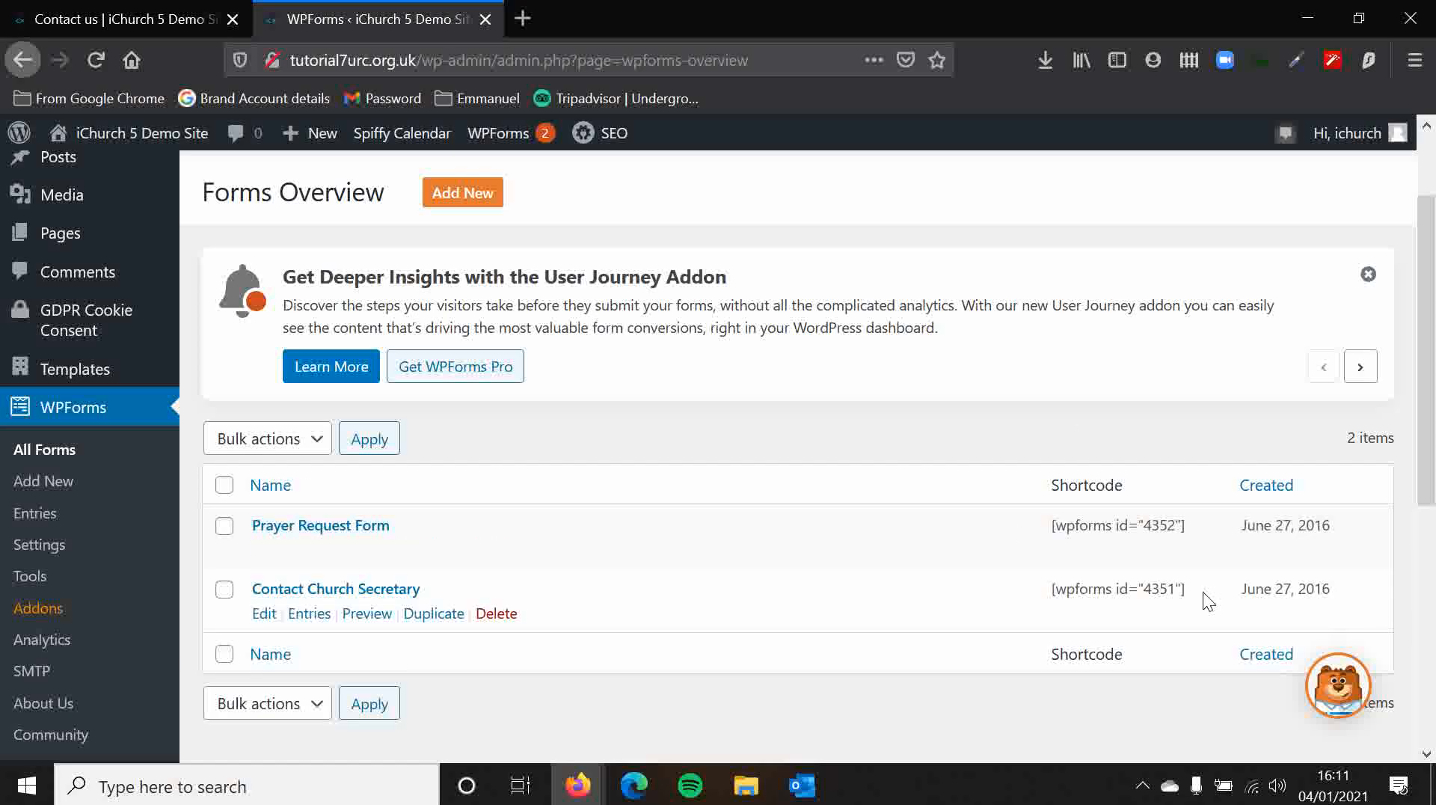
- Copy the Contact Church Secretary form's shortcode [wpforms id="4351"] from the forms list
{"action": "left_click_drag", "start_coordinate": [1203, 591], "coordinate": [1055, 599]}
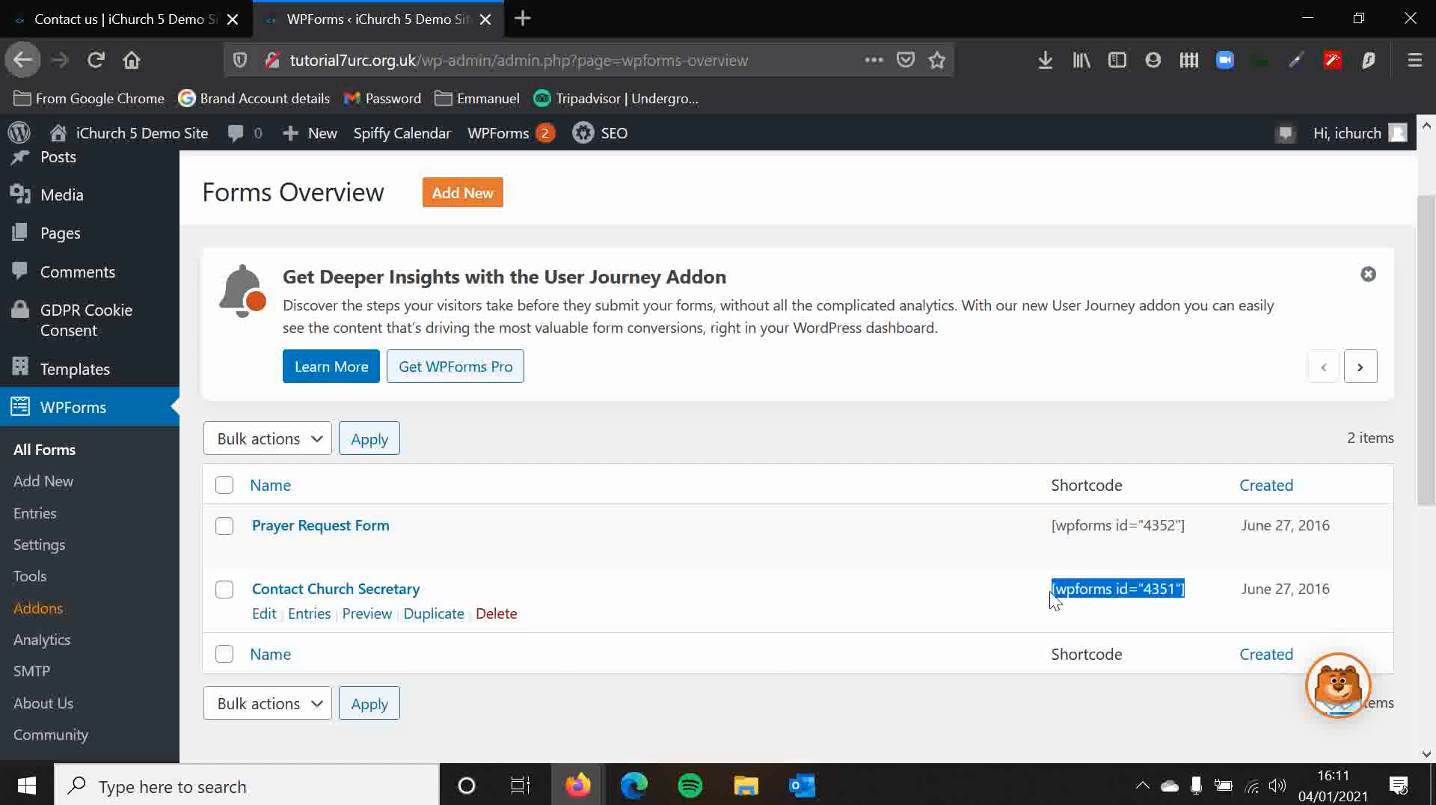
{"action": "left_click", "coordinate": [1047, 565]}
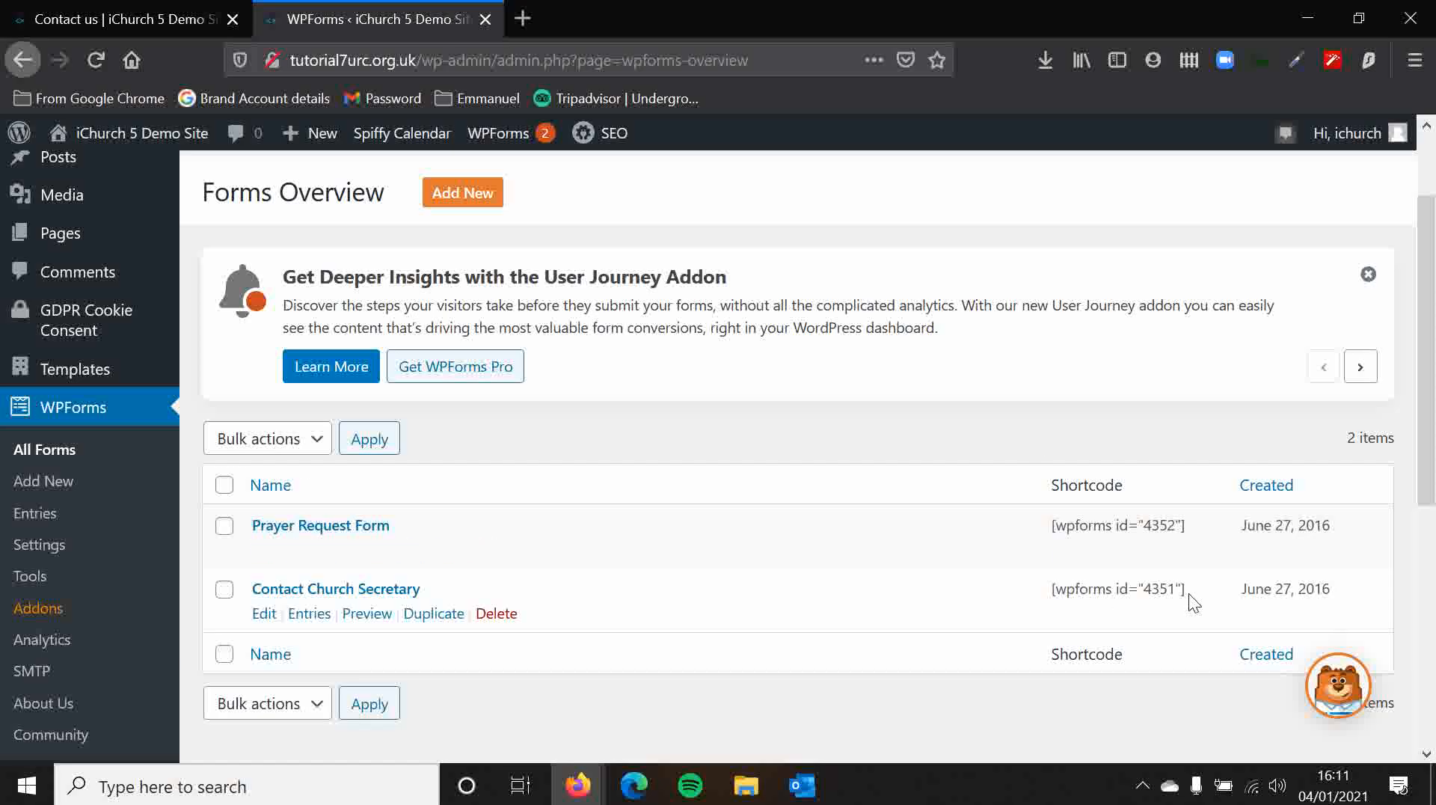
{"action": "left_click_drag", "start_coordinate": [1184, 595], "coordinate": [1052, 595]}
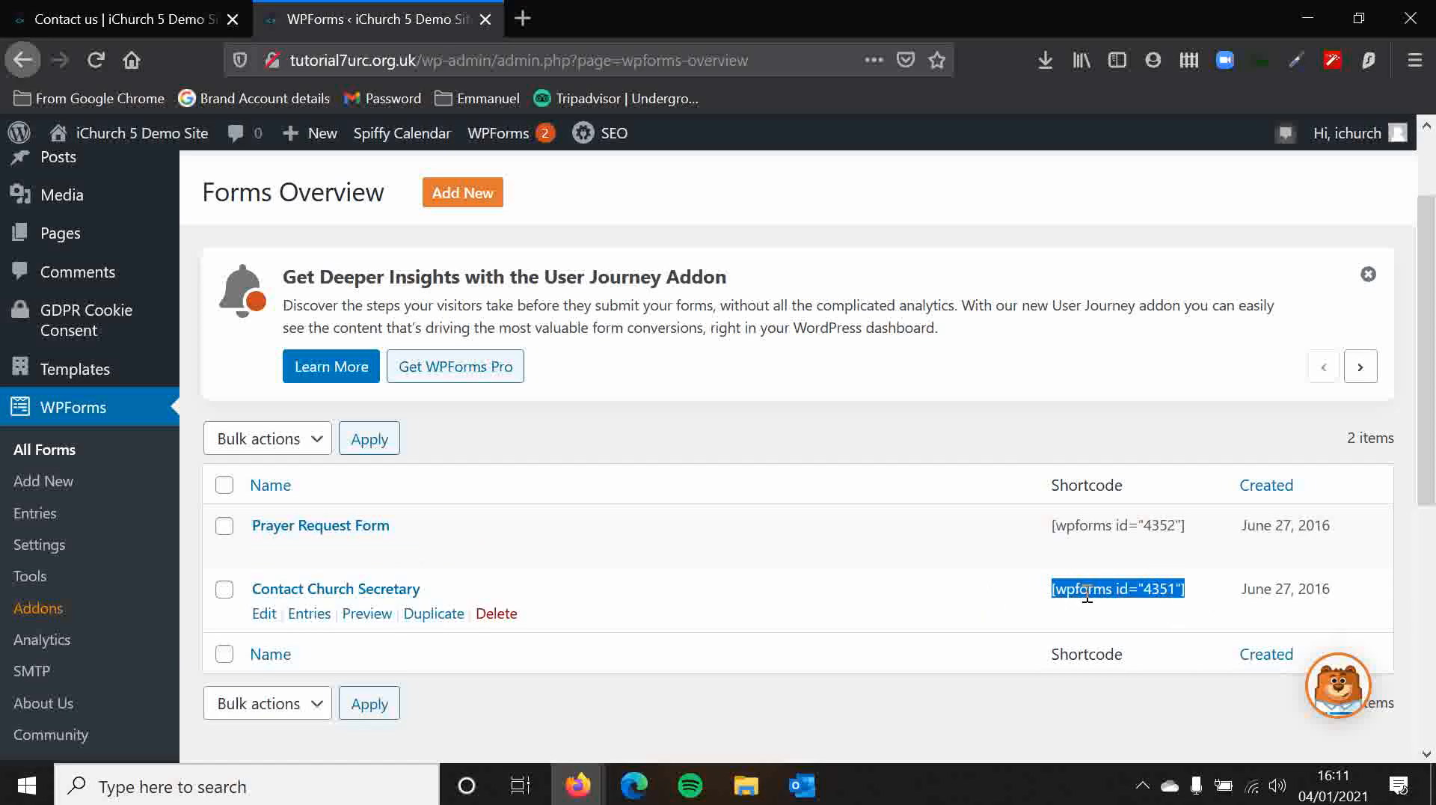
{"action": "left_click_drag", "start_coordinate": [1211, 594], "coordinate": [1051, 595]}
{"action": "right_click", "coordinate": [1085, 591]}
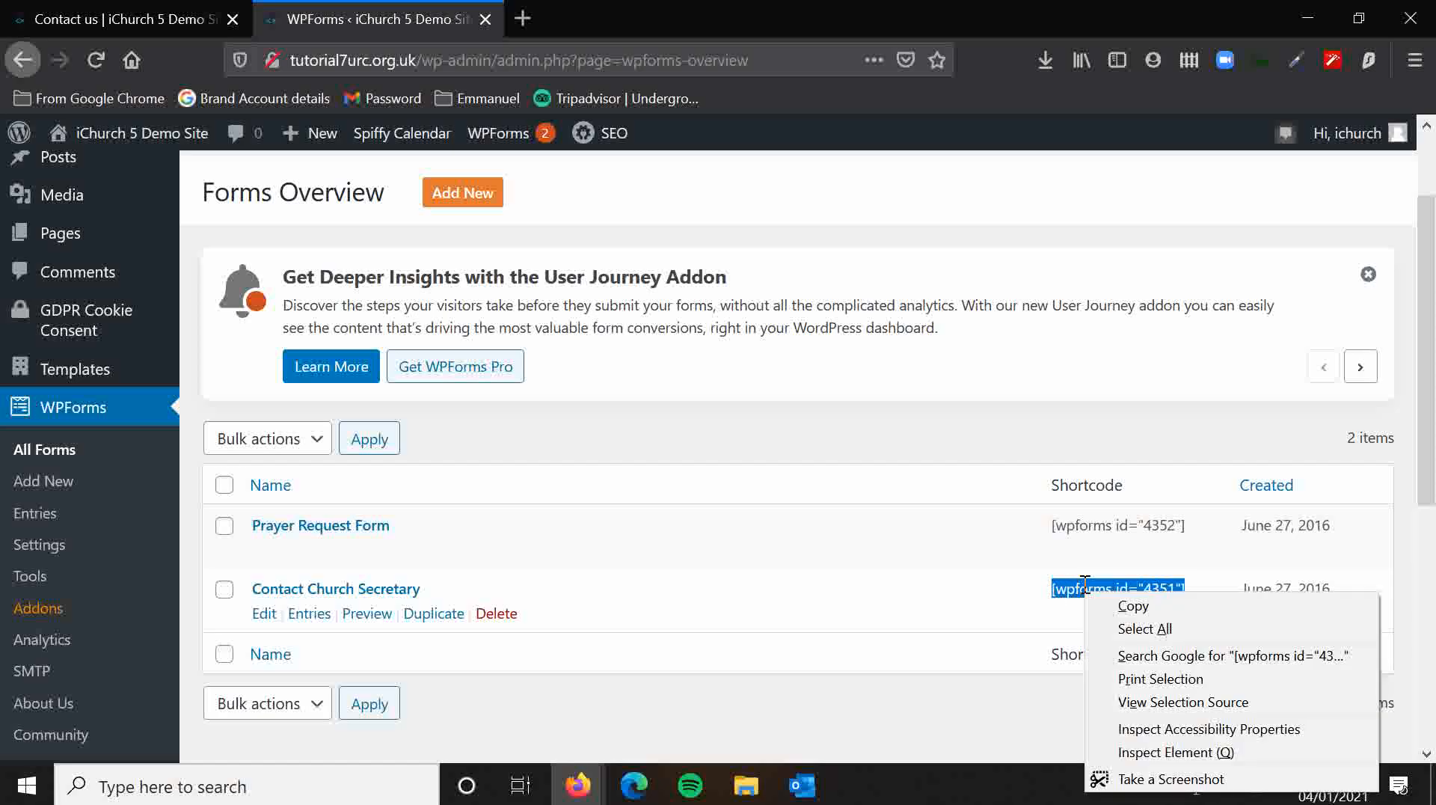
{"action": "left_click", "coordinate": [1158, 609]}
{"action": "left_click", "coordinate": [931, 422]}
- Open the site's list of pages and start a new page
{"action": "scroll", "coordinate": [927, 449], "scroll_direction": "up", "scroll_amount": 1}
{"action": "scroll", "coordinate": [923, 467], "scroll_direction": "up", "scroll_amount": 2}
{"action": "mouse_move", "coordinate": [110, 365]}
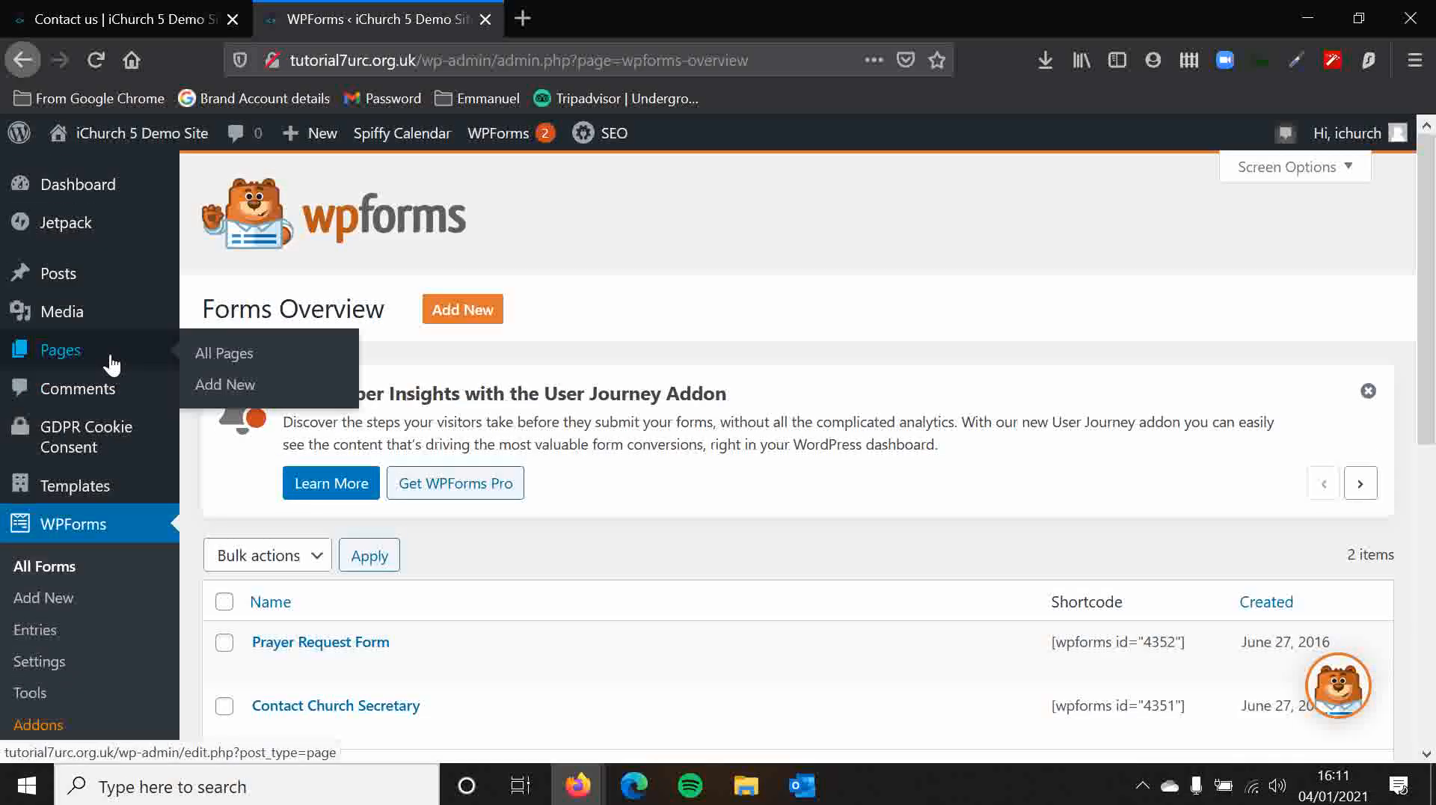
{"action": "left_click", "coordinate": [95, 353]}
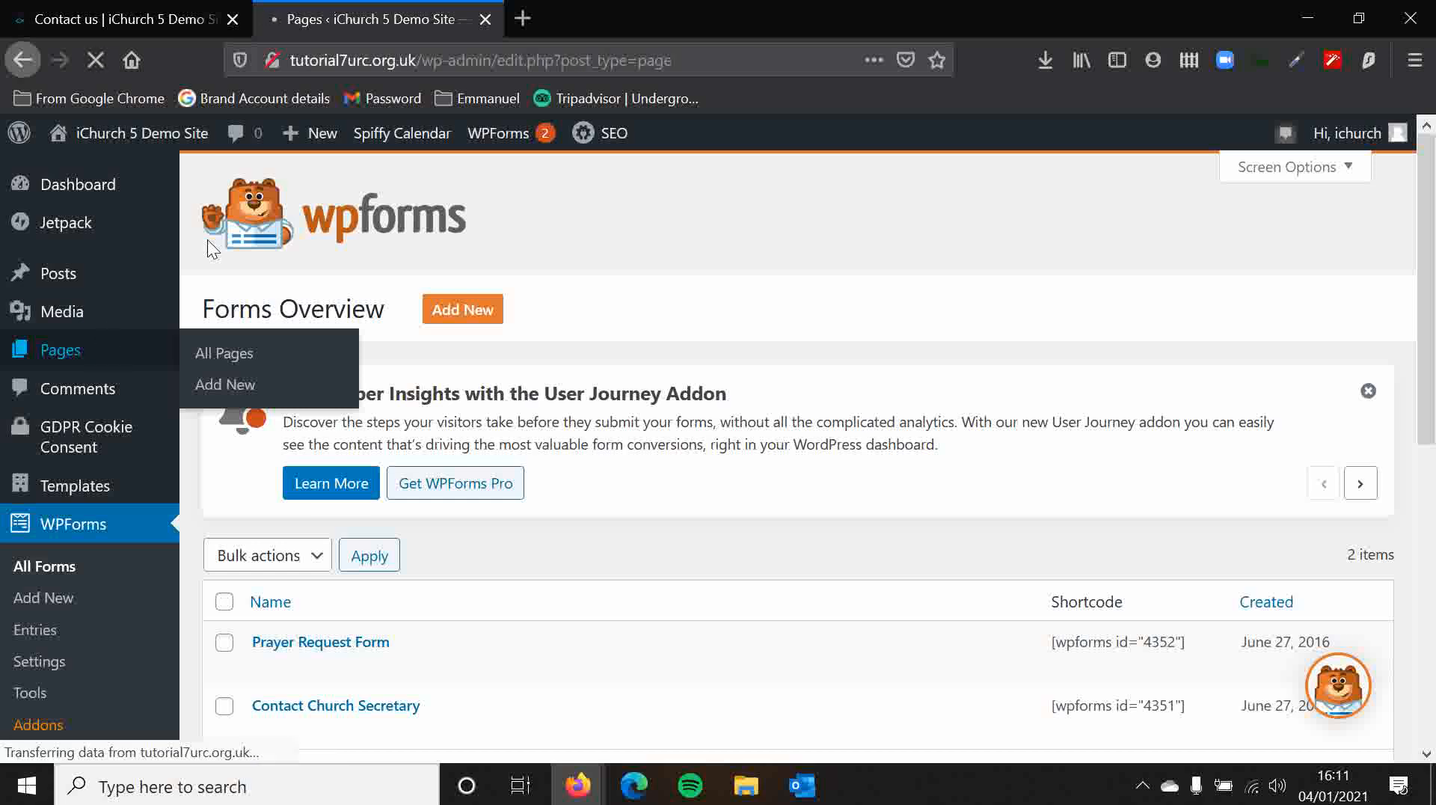
{"action": "scroll", "coordinate": [563, 357], "scroll_direction": "down", "scroll_amount": 3}
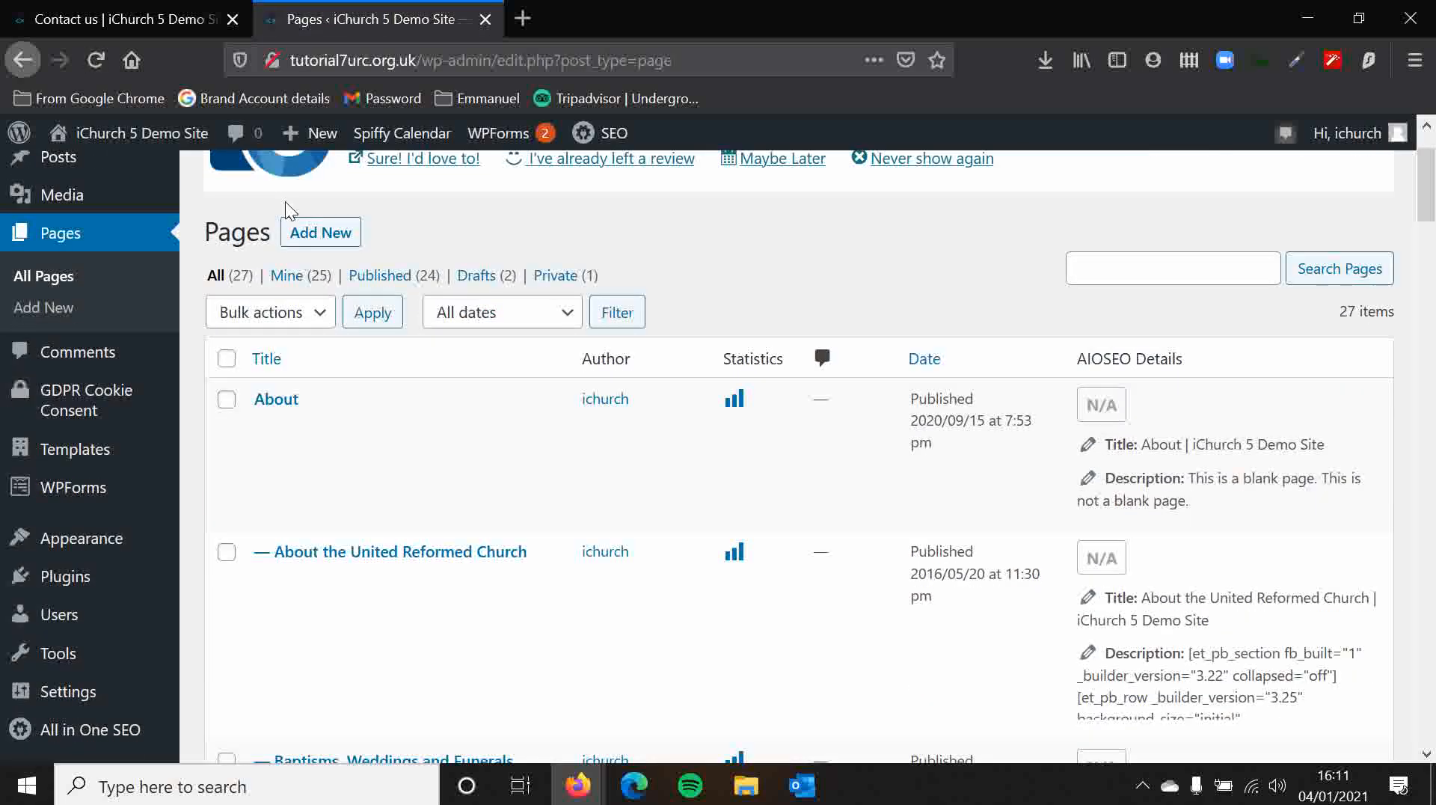
{"action": "left_click", "coordinate": [322, 237]}
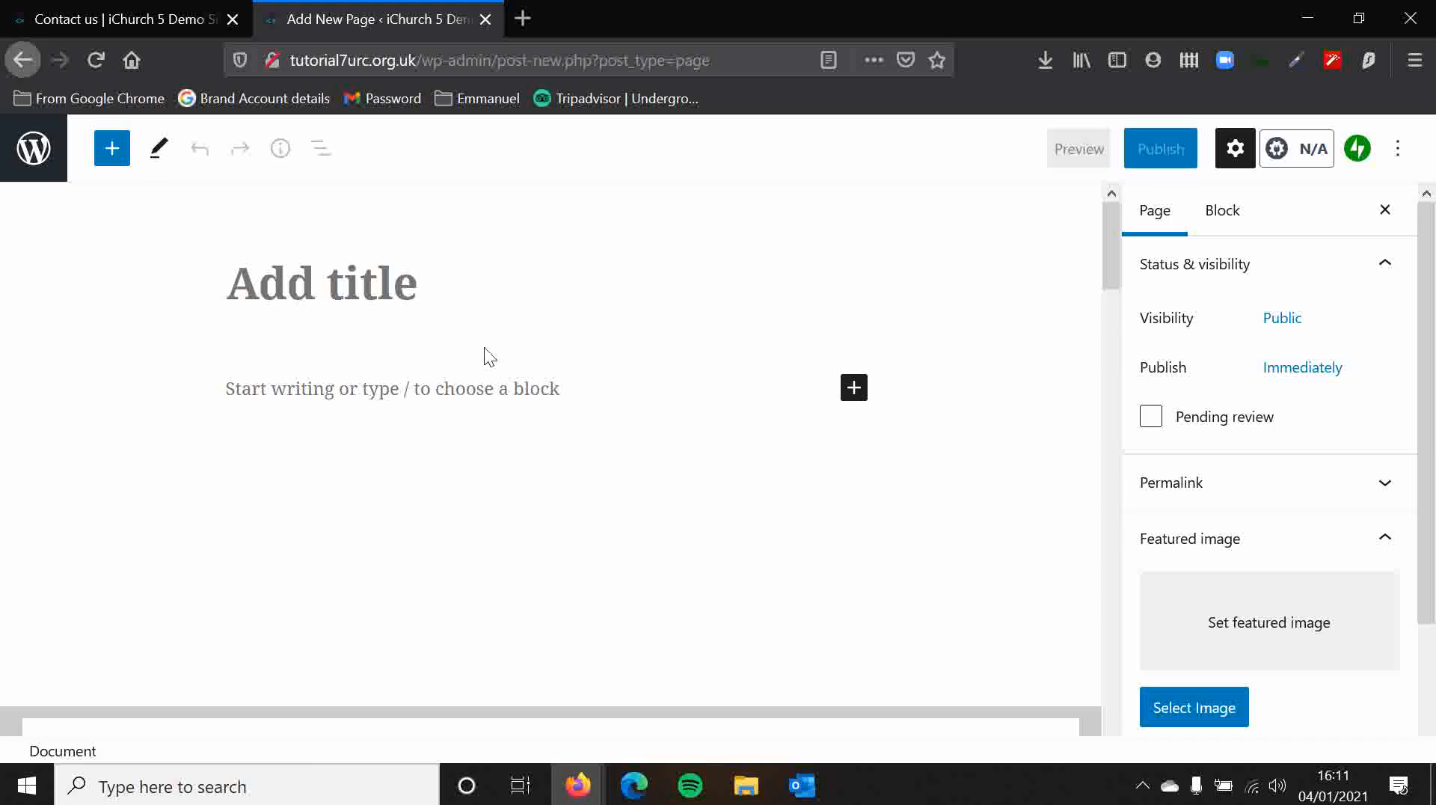
- Paste the shortcode [wpforms id="4351"] into the page body and title the page Test Tutorial
{"action": "left_click", "coordinate": [407, 396]}
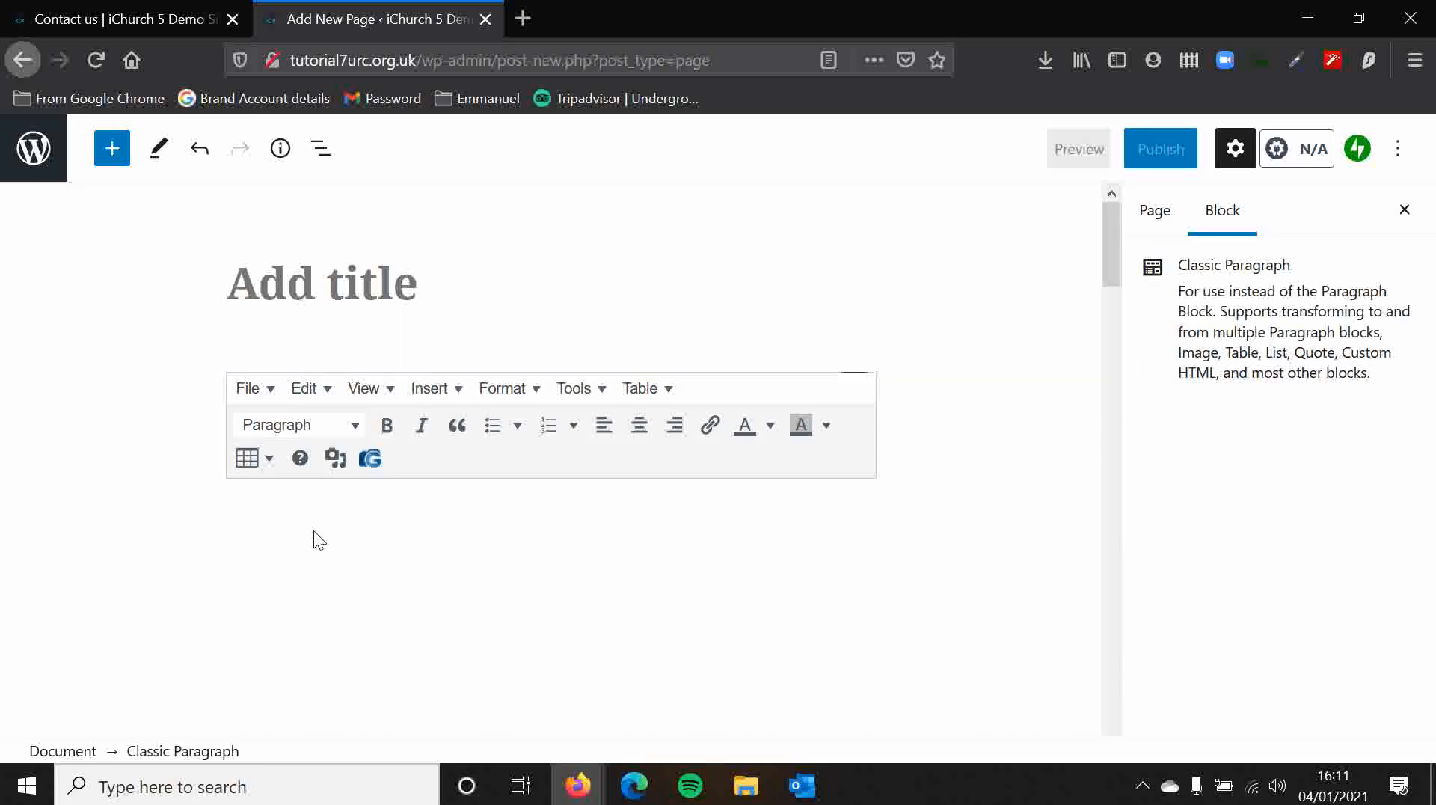
{"action": "key", "text": "ctrl+v"}
{"action": "left_click", "coordinate": [371, 293]}
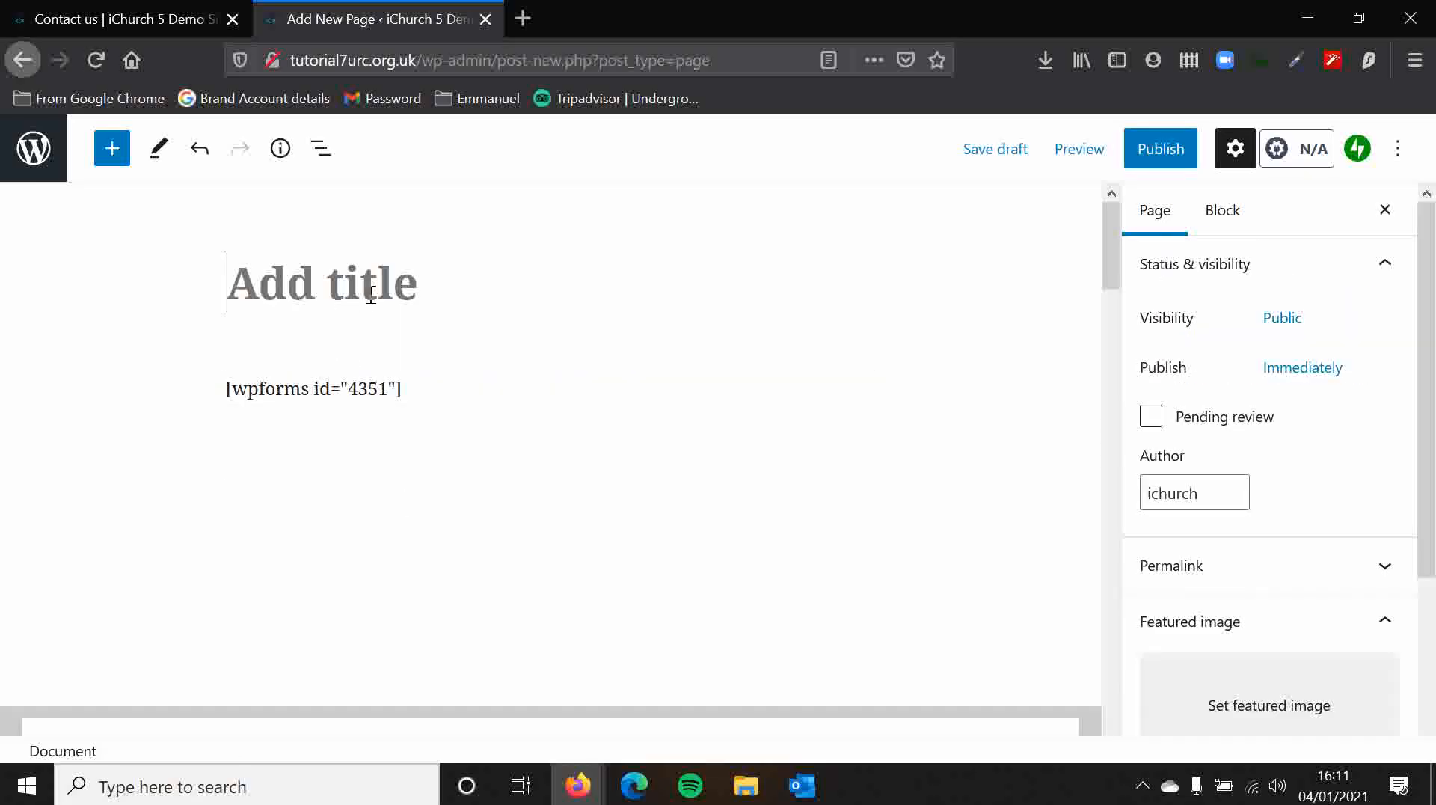
{"action": "type", "text": "Test Tutro"}
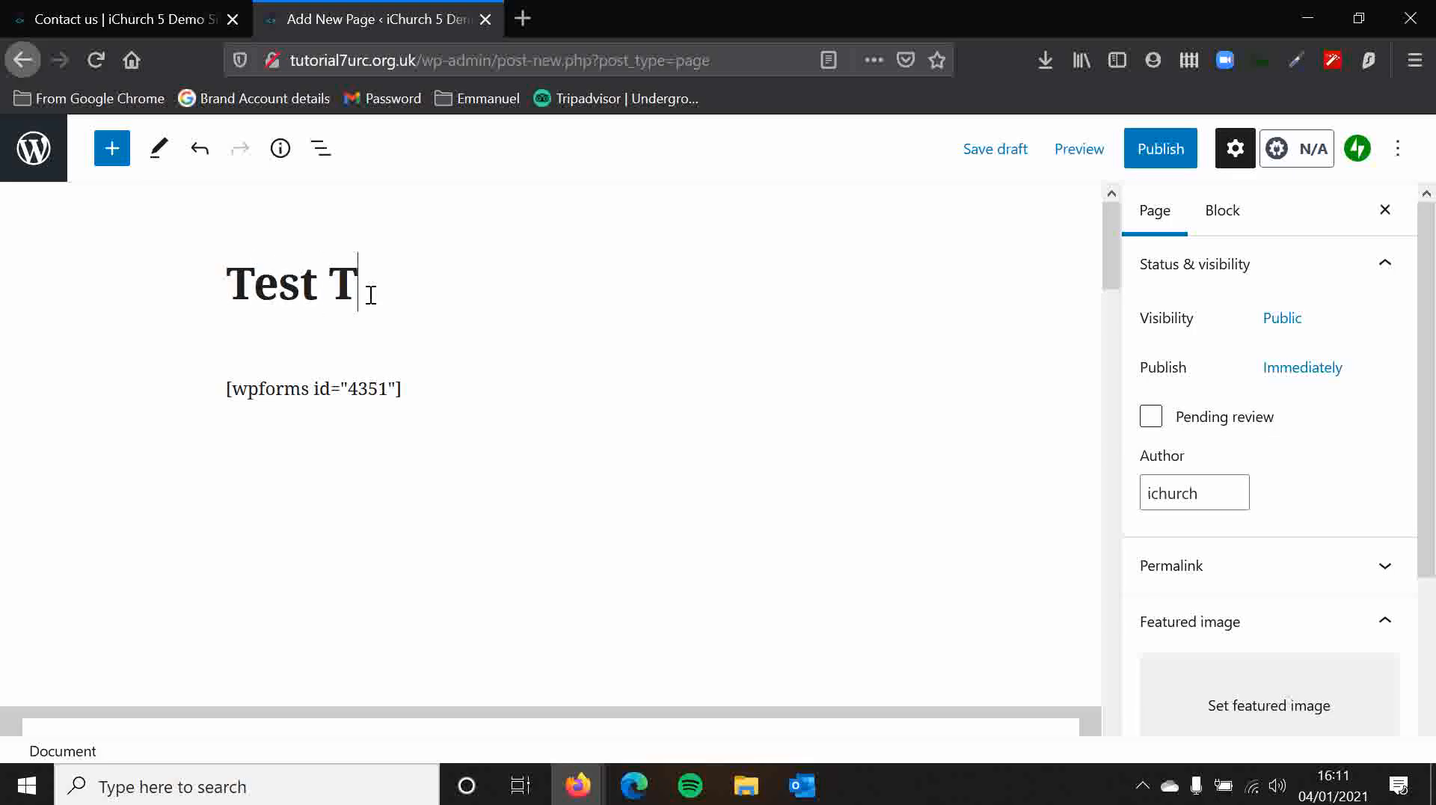
{"action": "key", "text": "BackSpace"}
{"action": "key", "text": "BackSpace"}
{"action": "type", "text": "orial"}
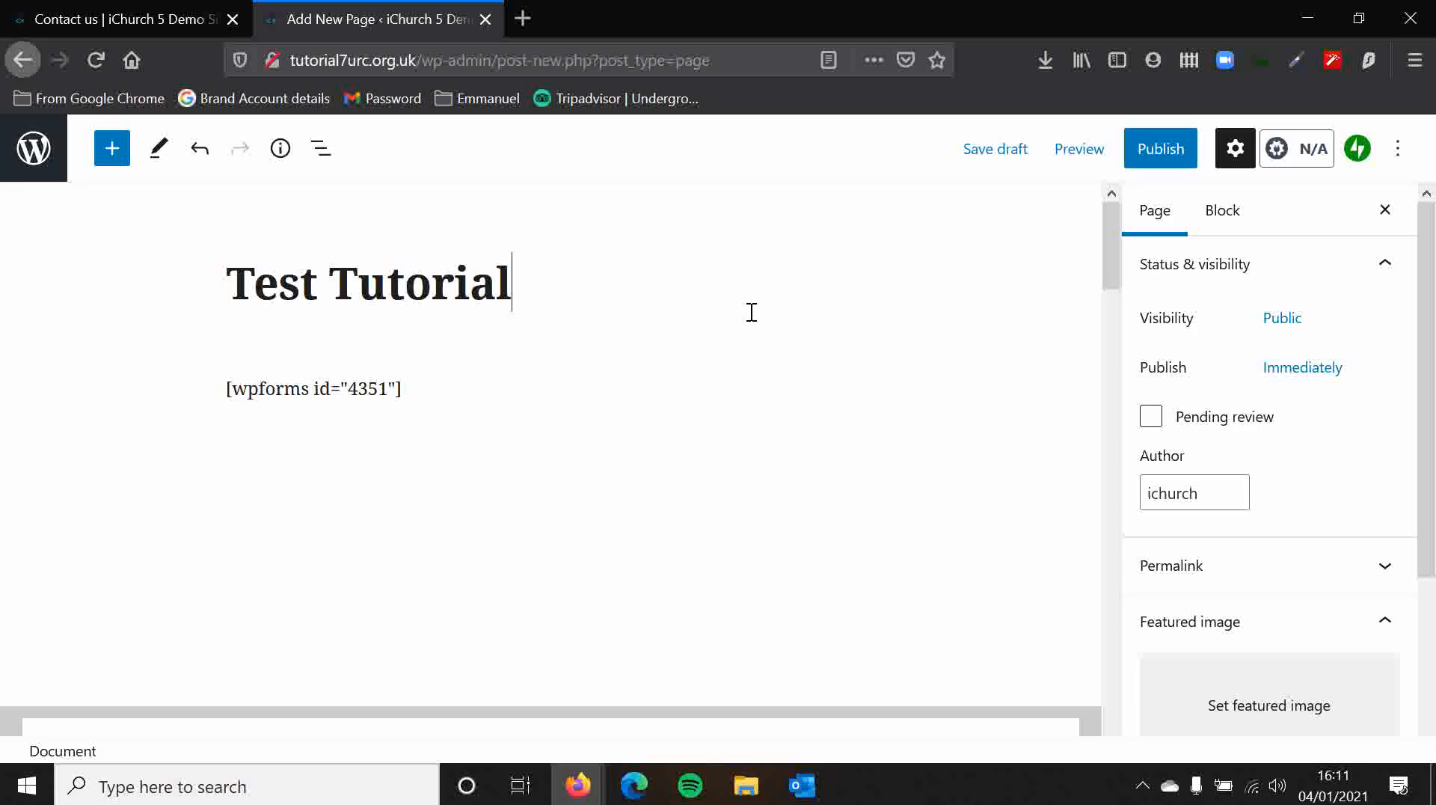
- Preview the Test Tutorial page in a new tab and examine the embedded contact form's fields
{"action": "left_click", "coordinate": [419, 402]}
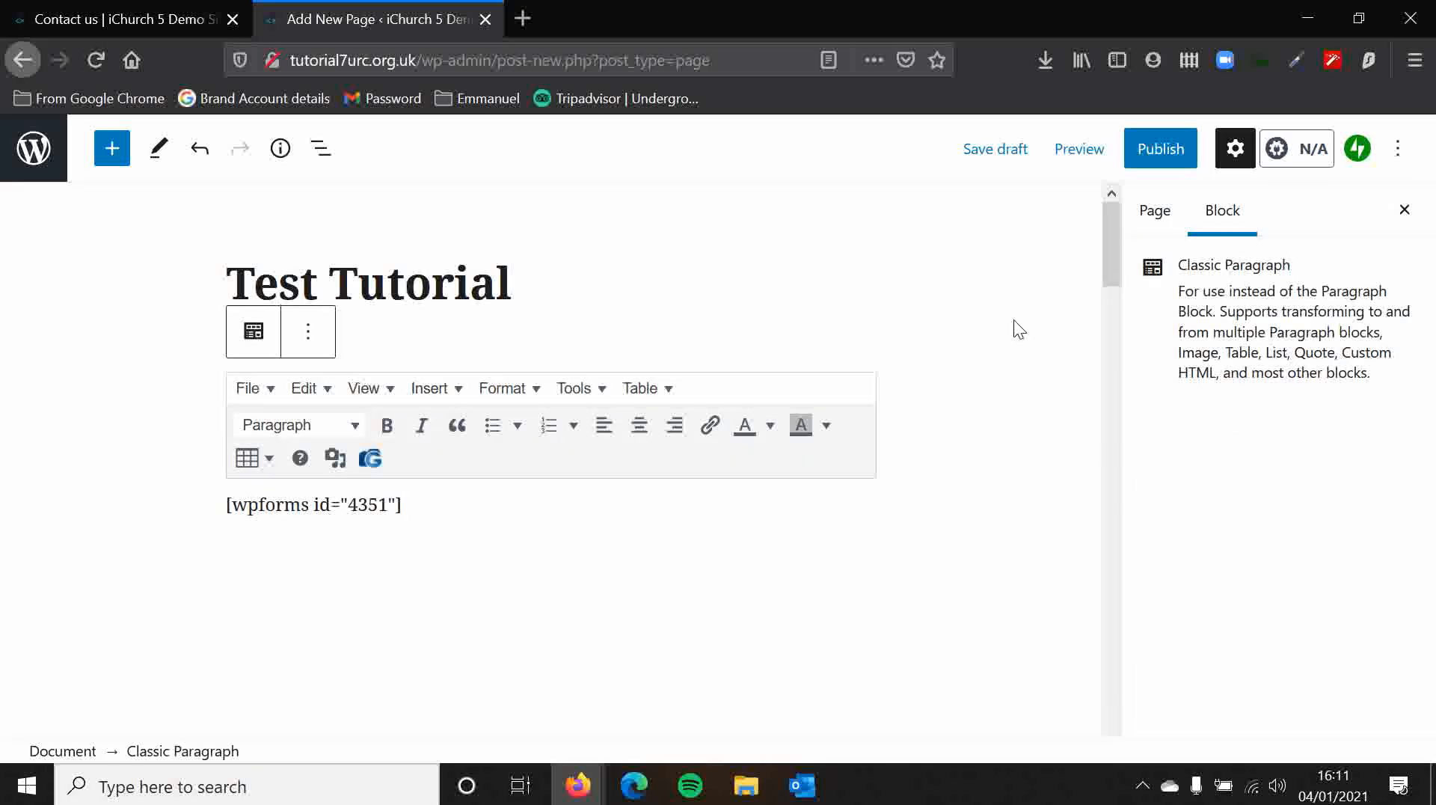
{"action": "left_click", "coordinate": [1077, 152]}
{"action": "left_click", "coordinate": [950, 373]}
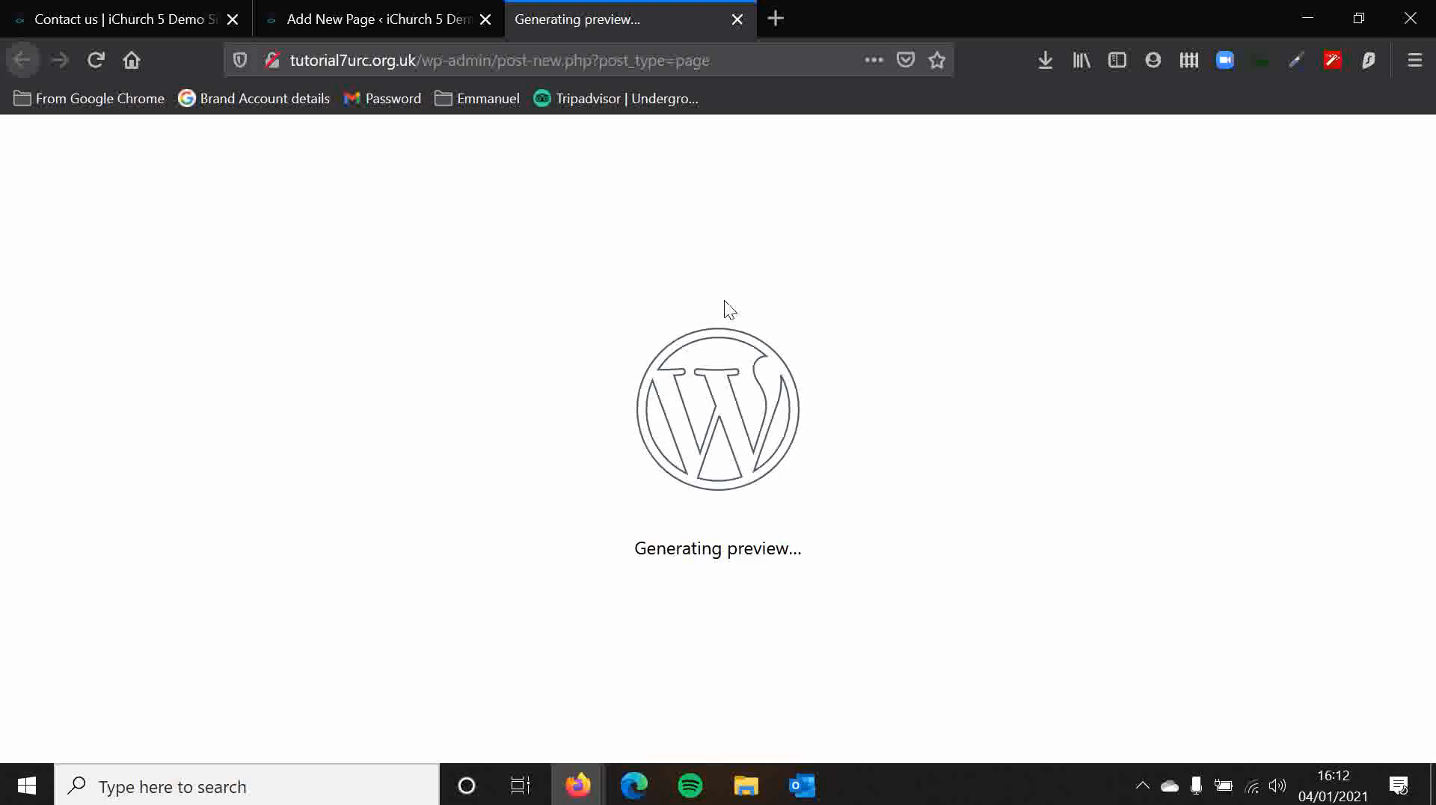
{"action": "scroll", "coordinate": [648, 261], "scroll_direction": "down", "scroll_amount": 4}
{"action": "scroll", "coordinate": [237, 375], "scroll_direction": "down", "scroll_amount": 2}
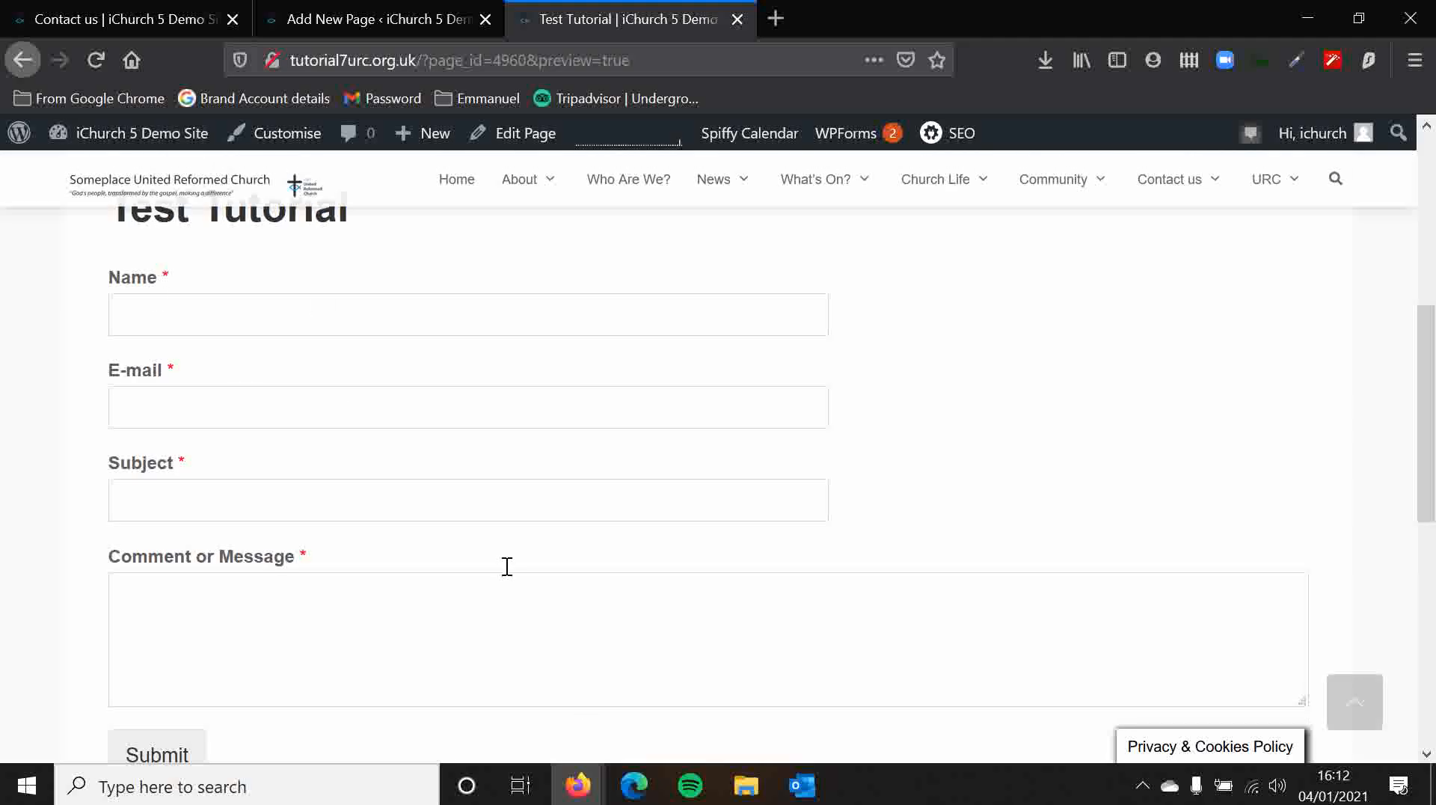
{"action": "scroll", "coordinate": [646, 406], "scroll_direction": "down", "scroll_amount": 2}
{"action": "scroll", "coordinate": [324, 526], "scroll_direction": "up", "scroll_amount": 4}
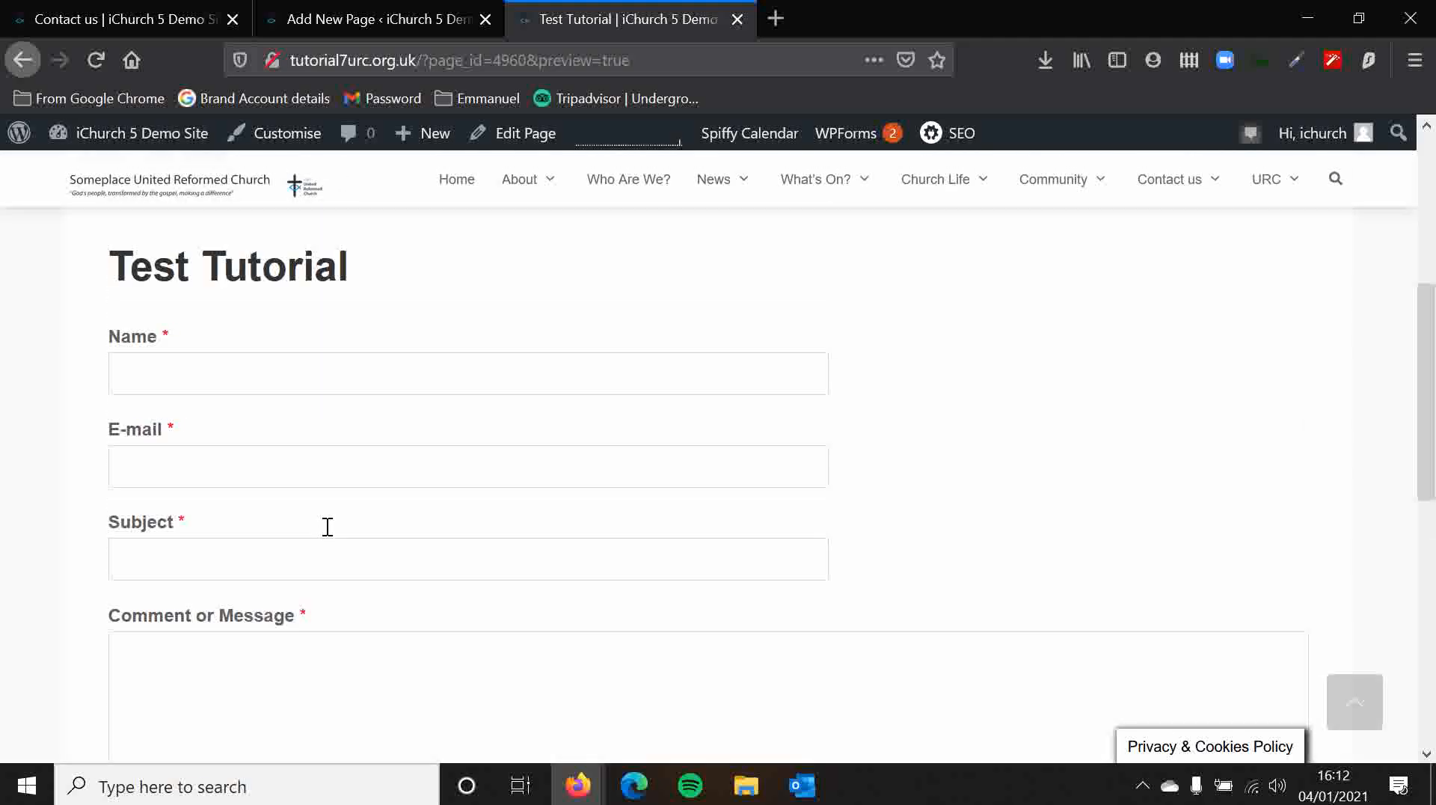
- Compare the shortcode in the page editor with the contact form rendered in the Test Tutorial preview
{"action": "left_click", "coordinate": [394, 30]}
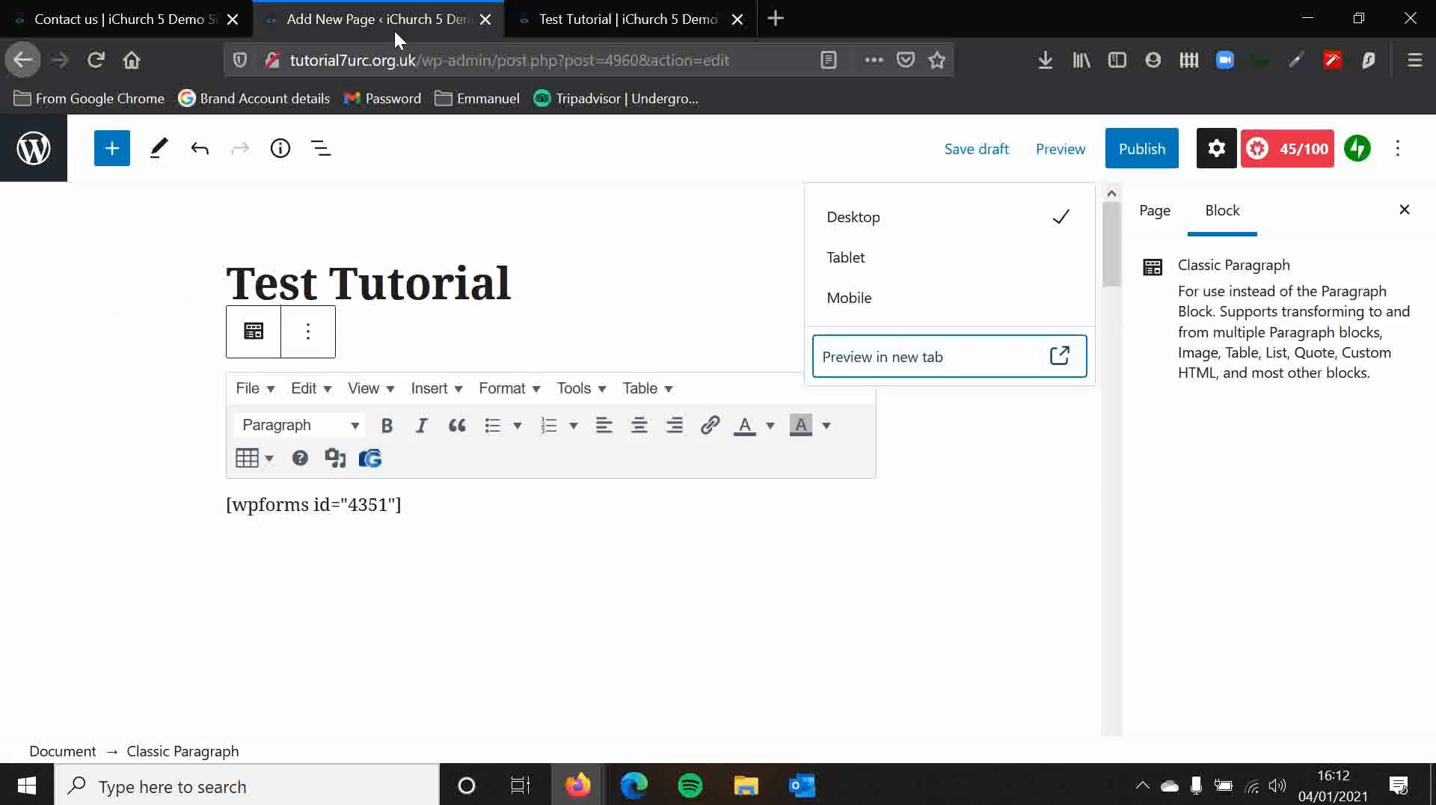
{"action": "left_click", "coordinate": [1044, 552]}
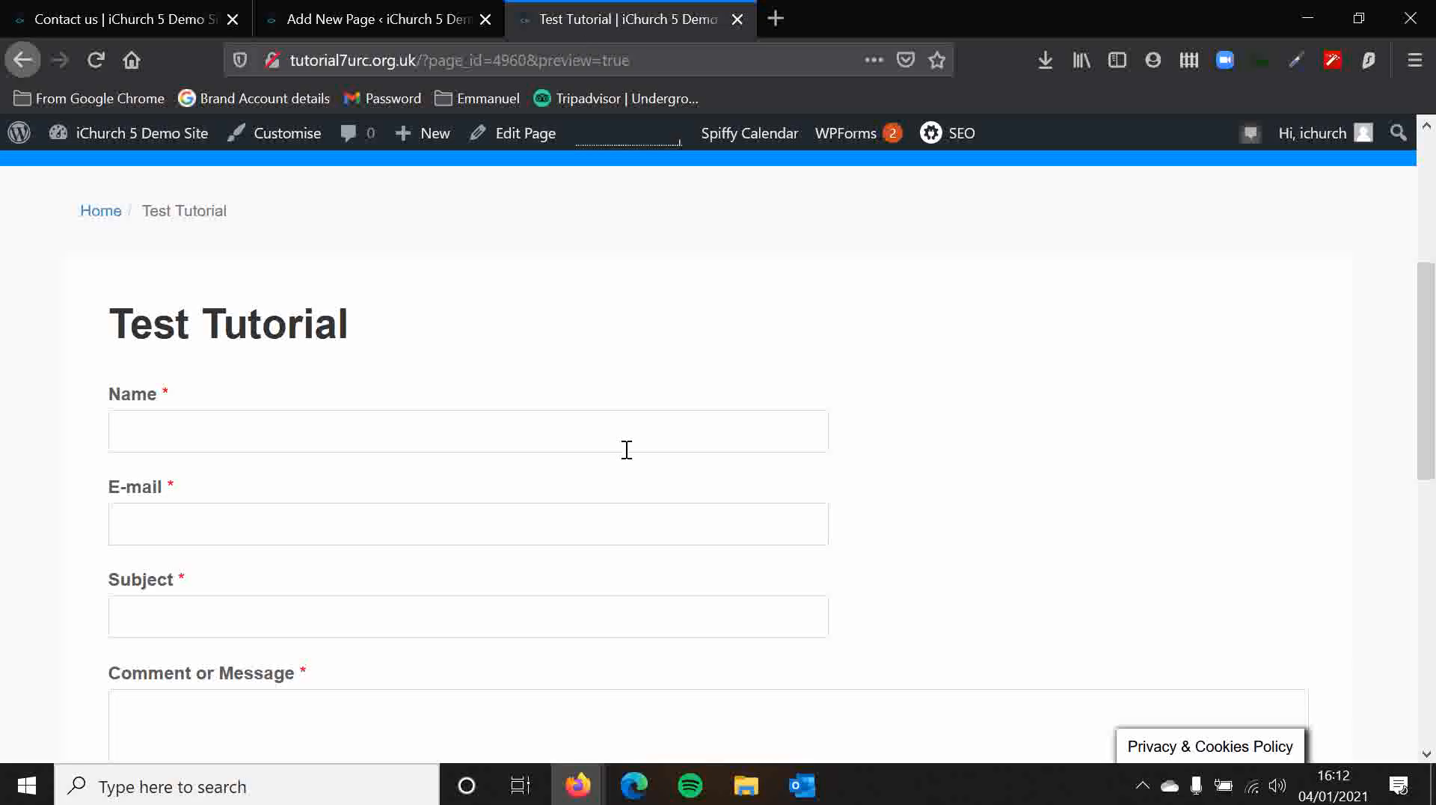
{"action": "scroll", "coordinate": [868, 469], "scroll_direction": "down", "scroll_amount": 2}
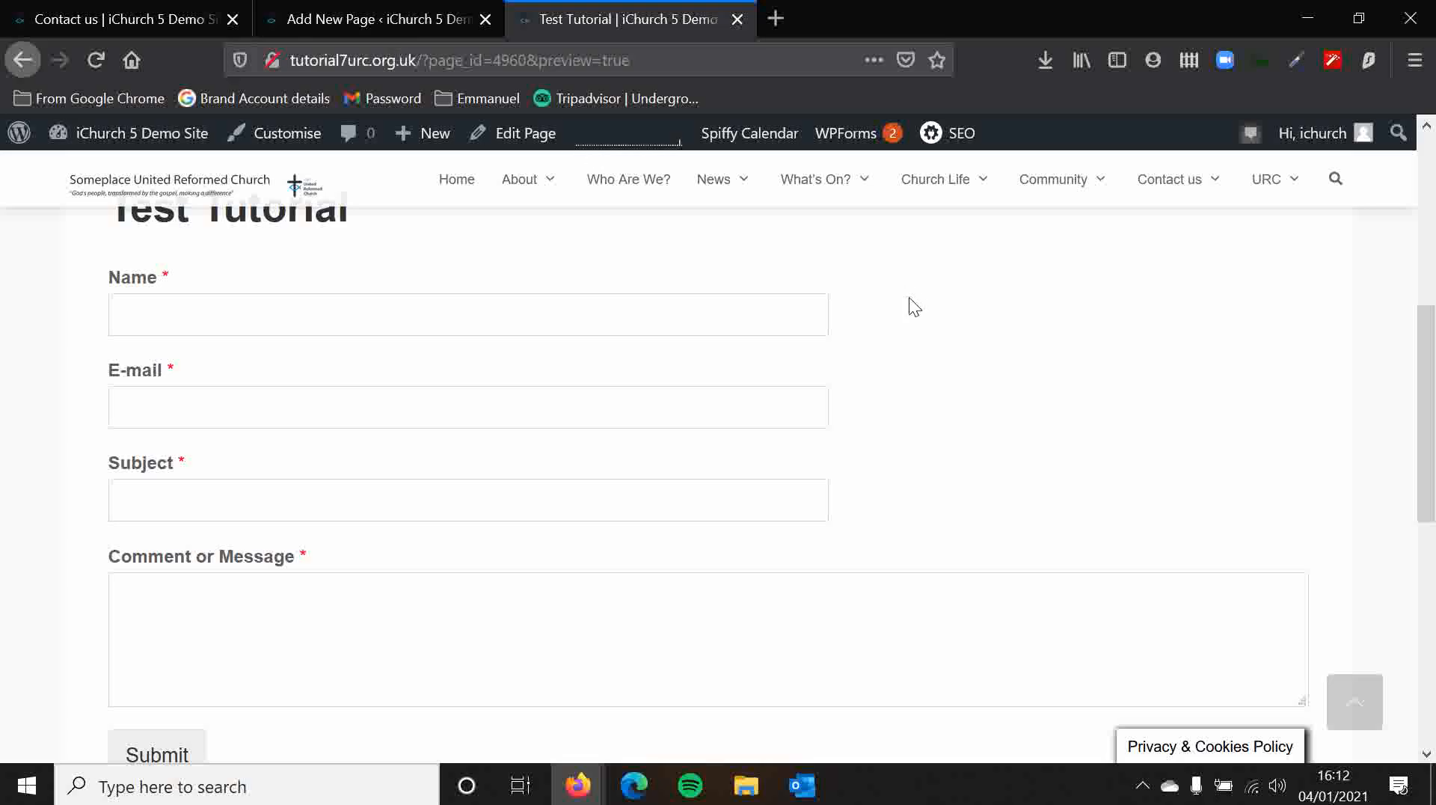
{"action": "scroll", "coordinate": [928, 302], "scroll_direction": "up", "scroll_amount": 2}
{"action": "scroll", "coordinate": [926, 344], "scroll_direction": "down", "scroll_amount": 1}
{"action": "scroll", "coordinate": [926, 344], "scroll_direction": "up", "scroll_amount": 1}
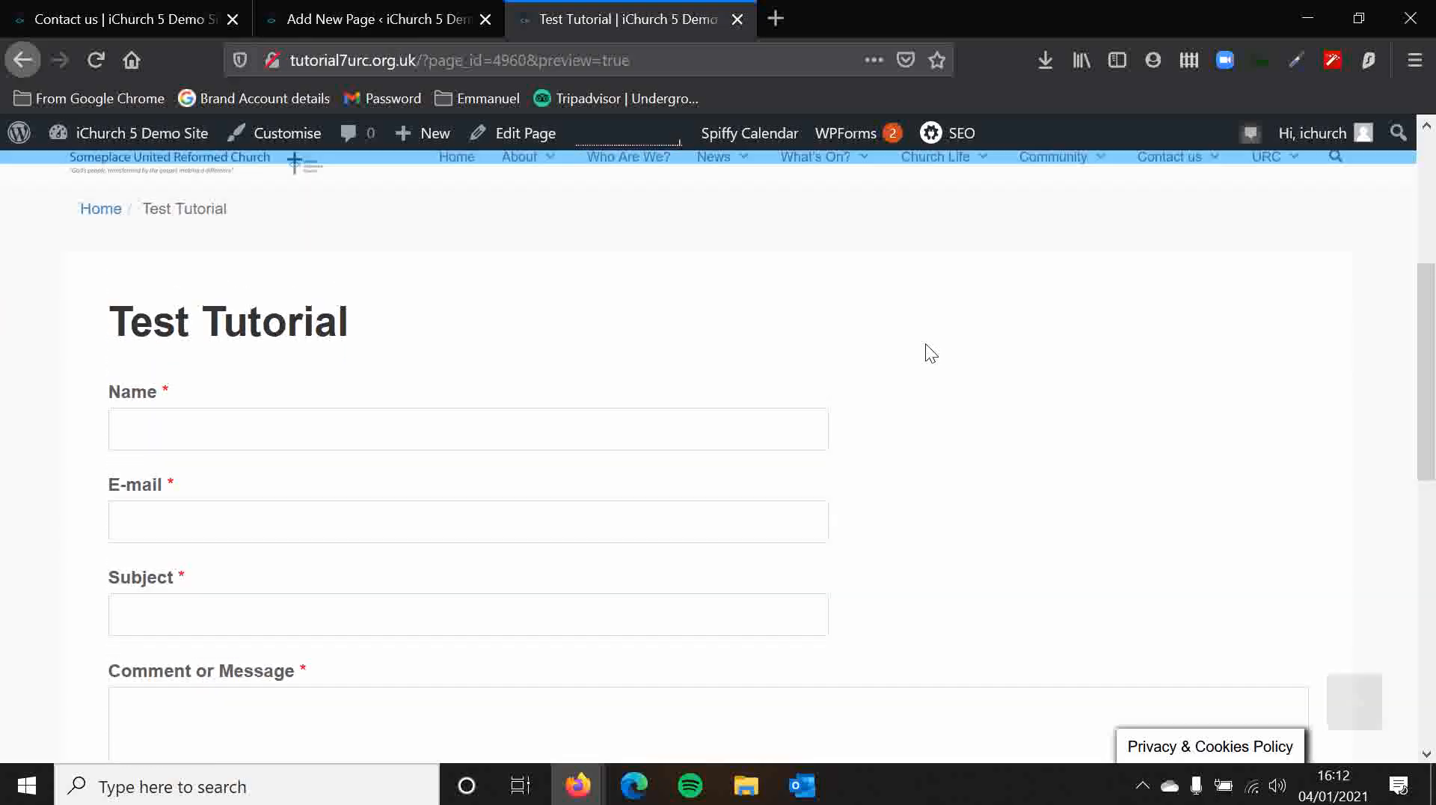
{"action": "scroll", "coordinate": [926, 343], "scroll_direction": "down", "scroll_amount": 1}
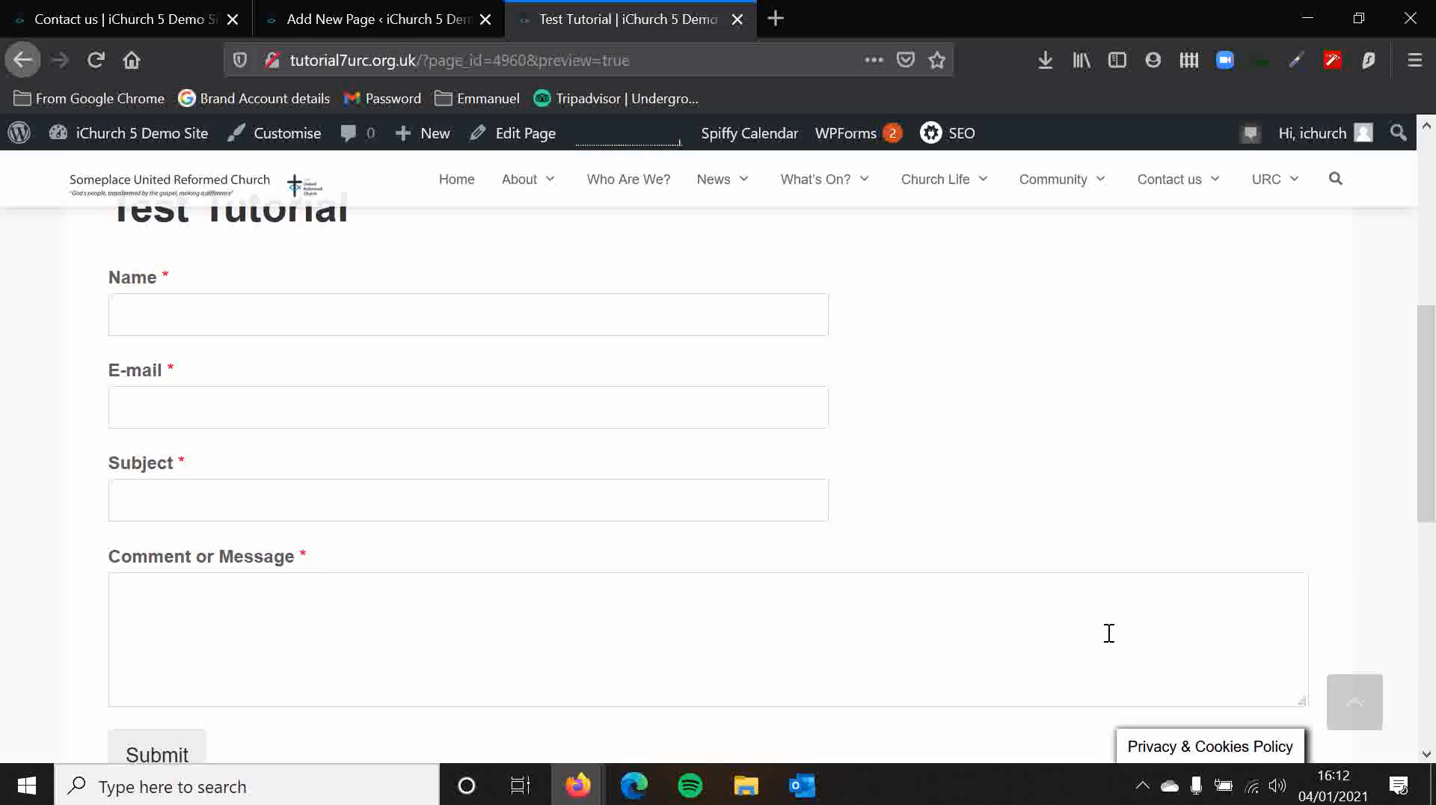
{"action": "scroll", "coordinate": [603, 520], "scroll_direction": "up", "scroll_amount": 2}
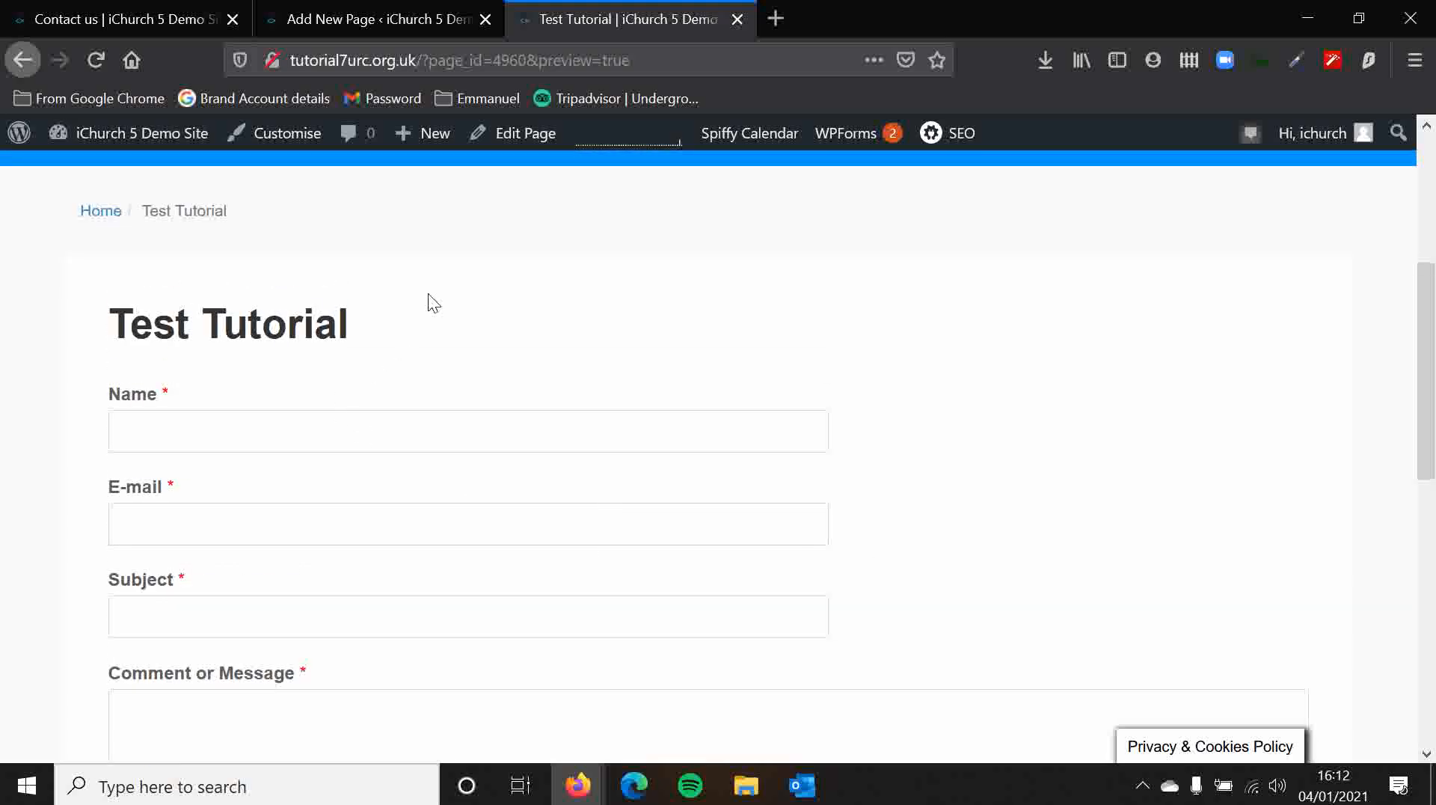